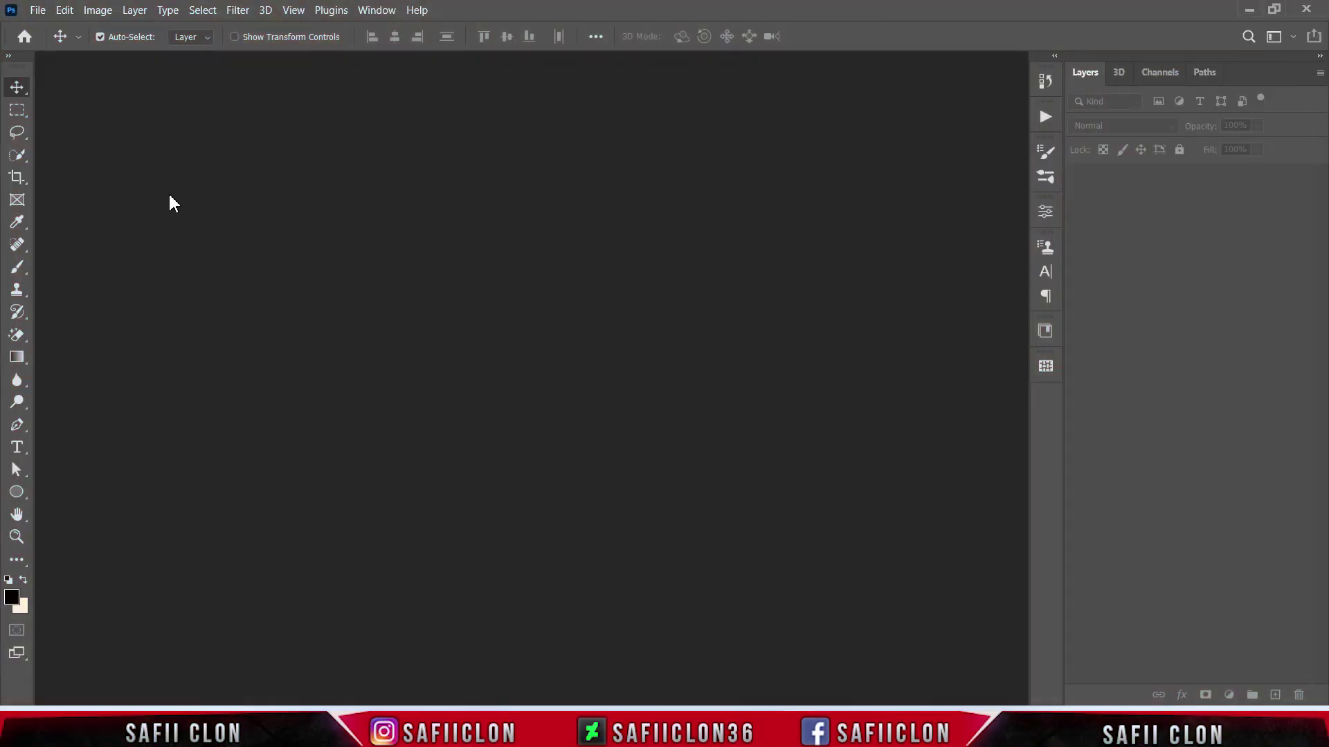
Open the portrait JPG photo in Photoshop.
left_click(38, 10)
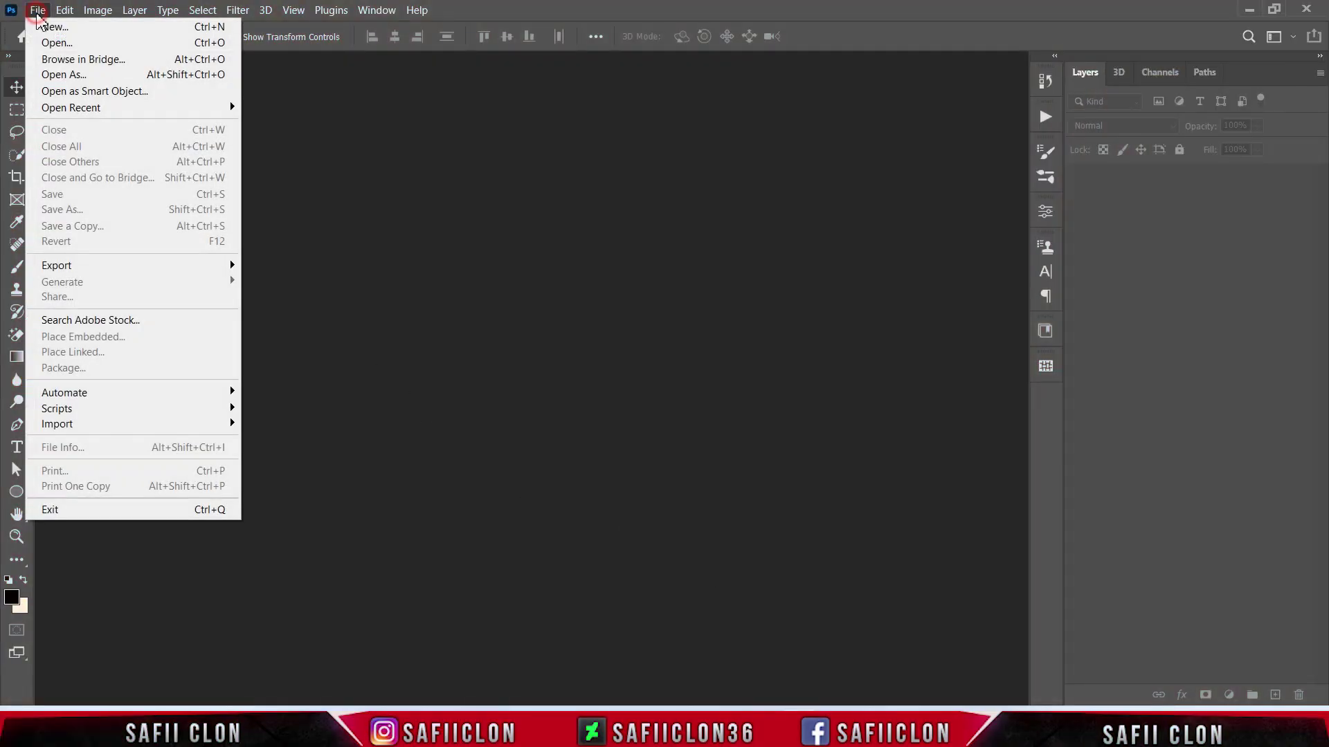
left_click(57, 42)
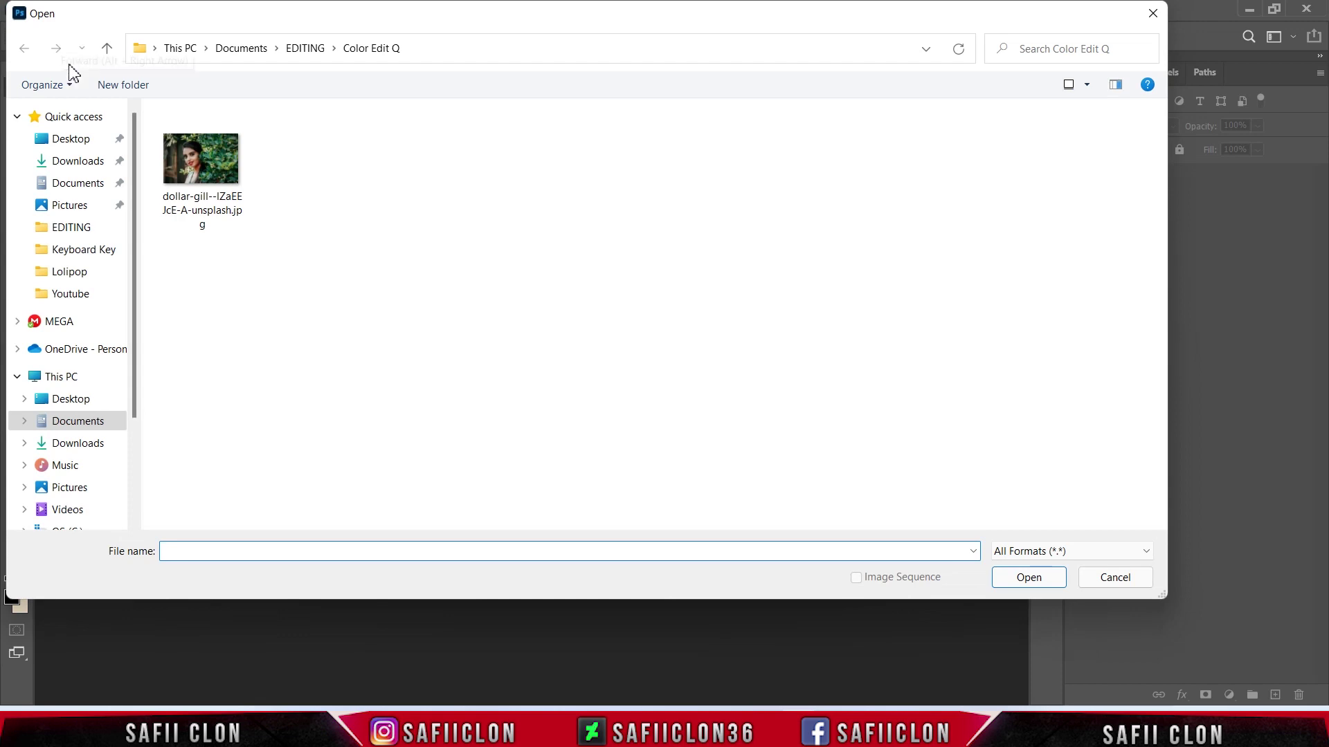
left_click(207, 173)
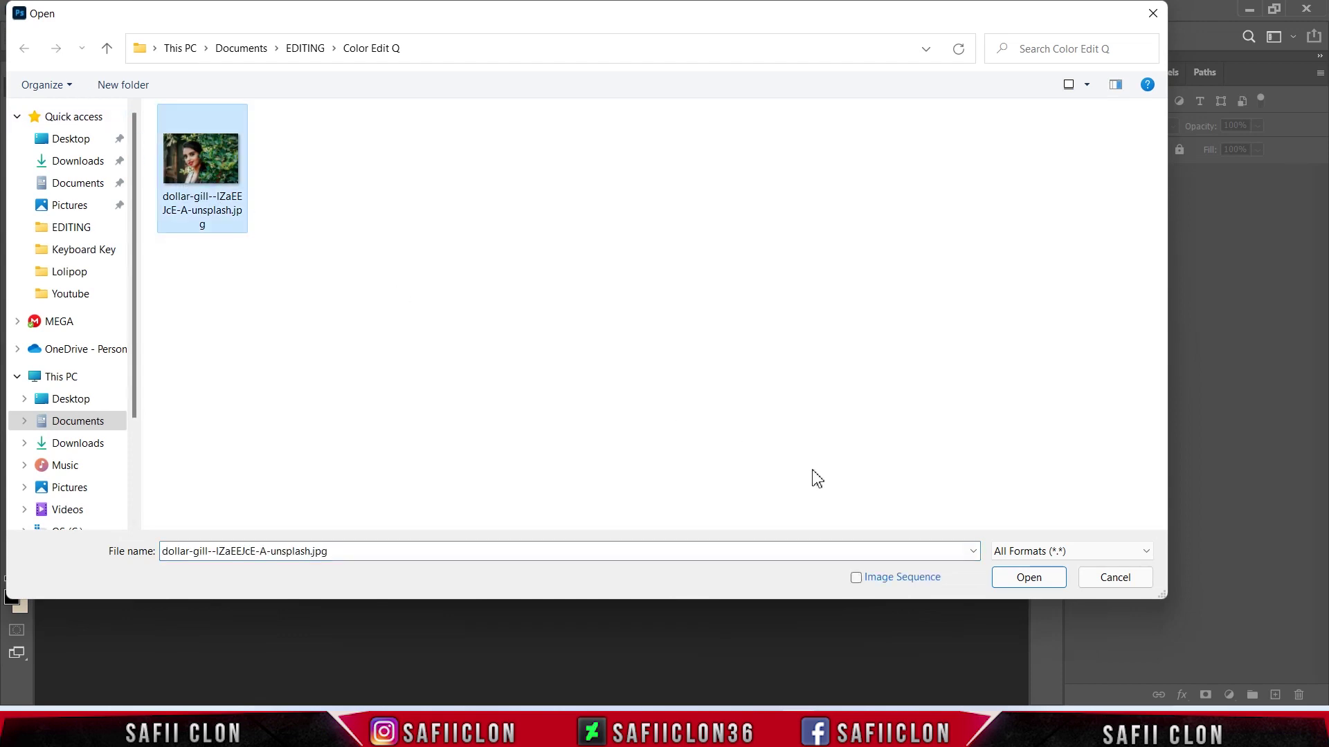
left_click(1029, 577)
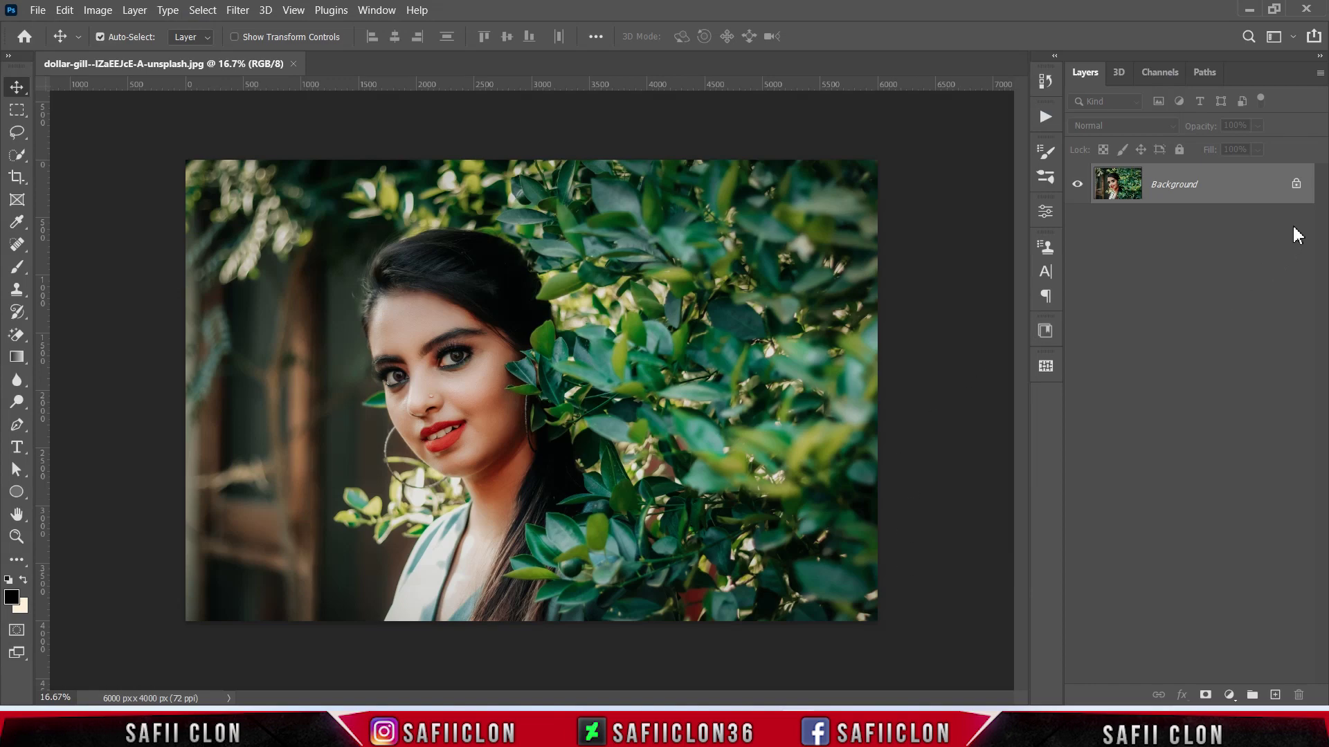
Unlock the Background into Layer 0 and duplicate it.
left_click(1297, 186)
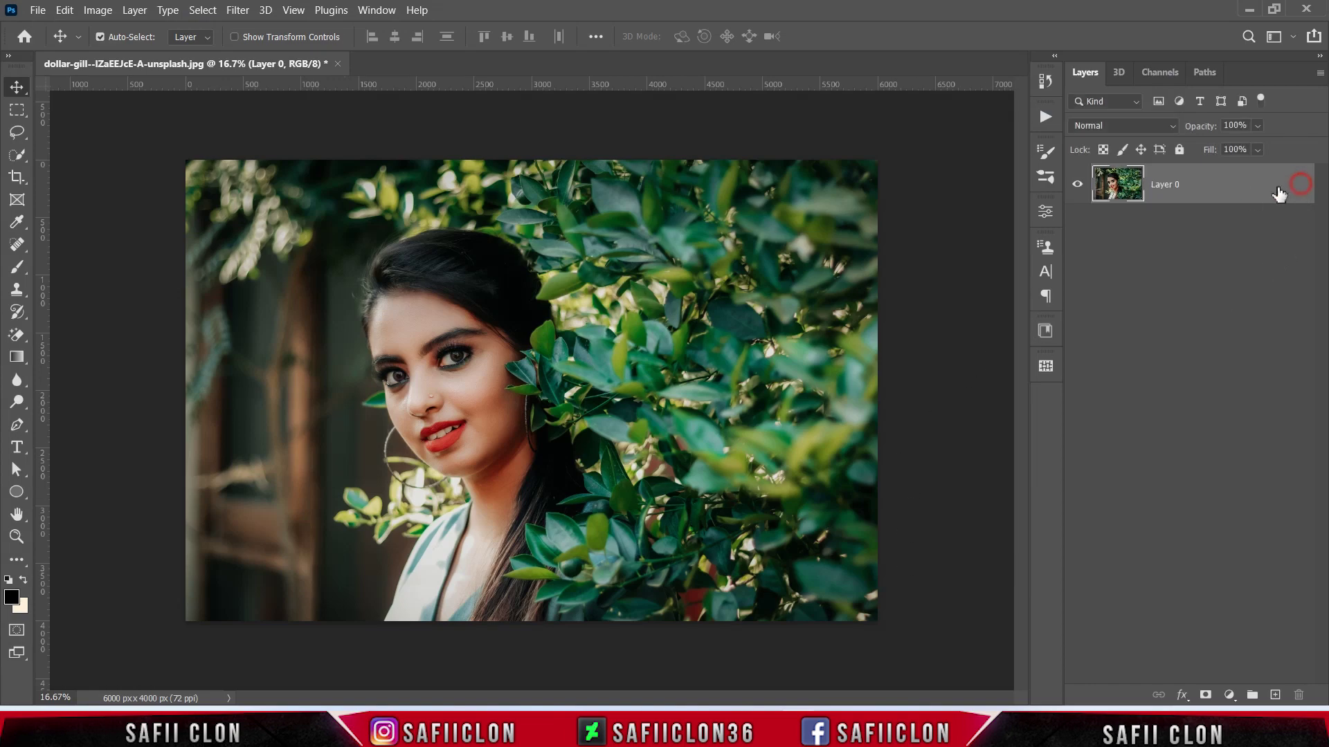
right_click(1226, 198)
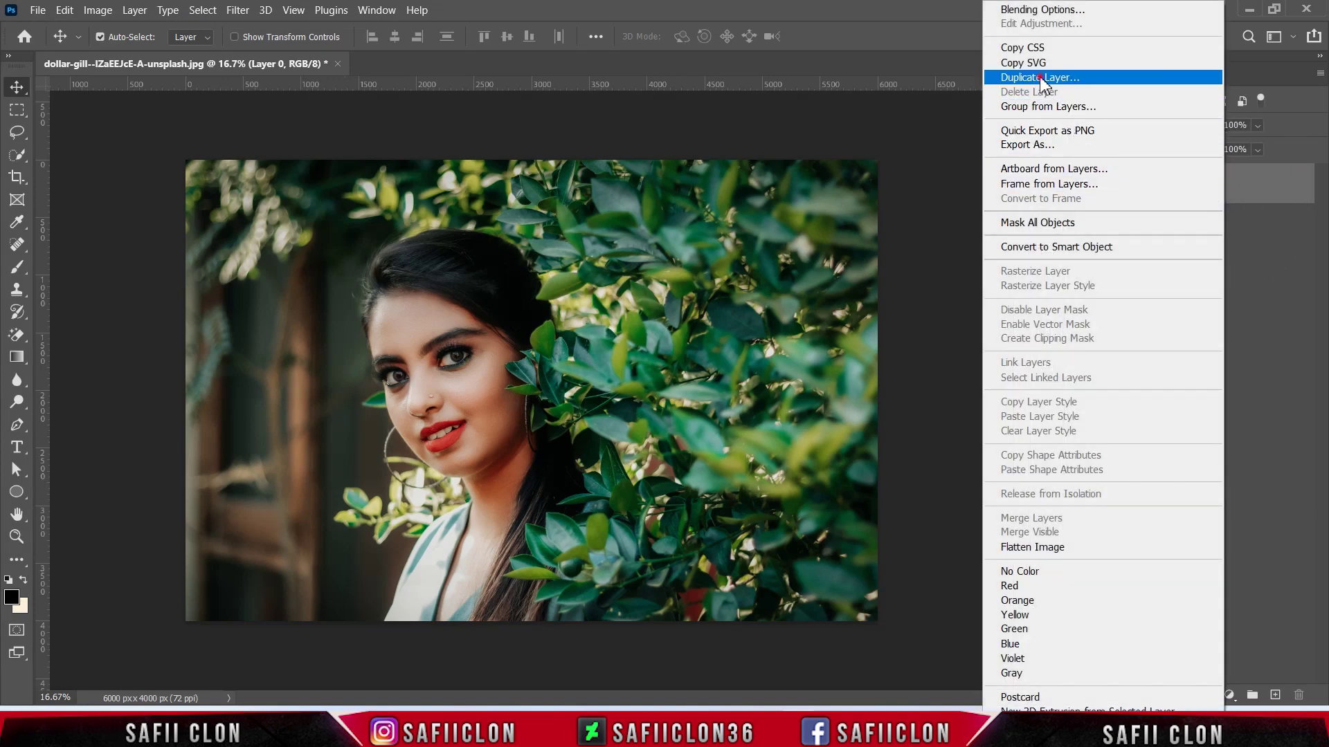
left_click(1080, 81)
left_click(1034, 221)
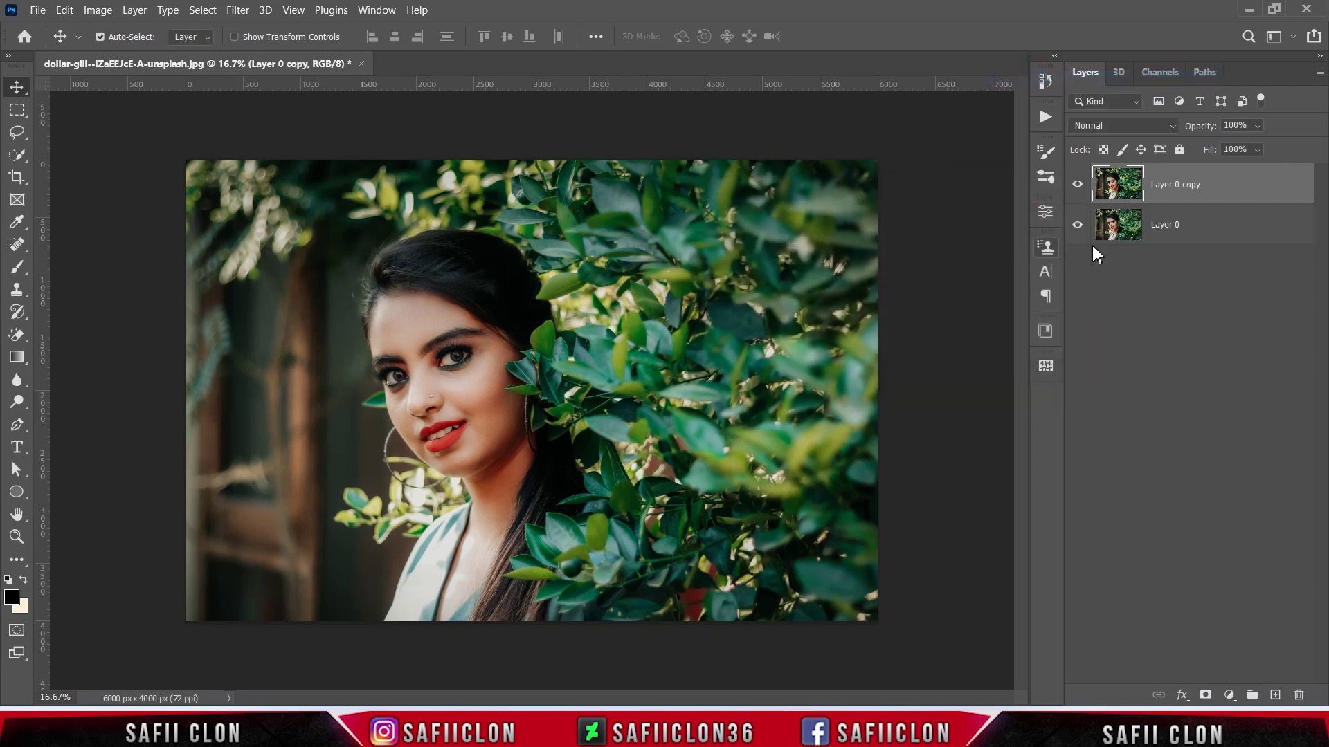
Rename the copy layer EDIT and the original layer ORIGINAL.
left_click(1185, 187)
double_click(1186, 187)
type("EDIT")
key("Return")
left_click(1174, 224)
double_click(1174, 223)
type("ORIGINAL")
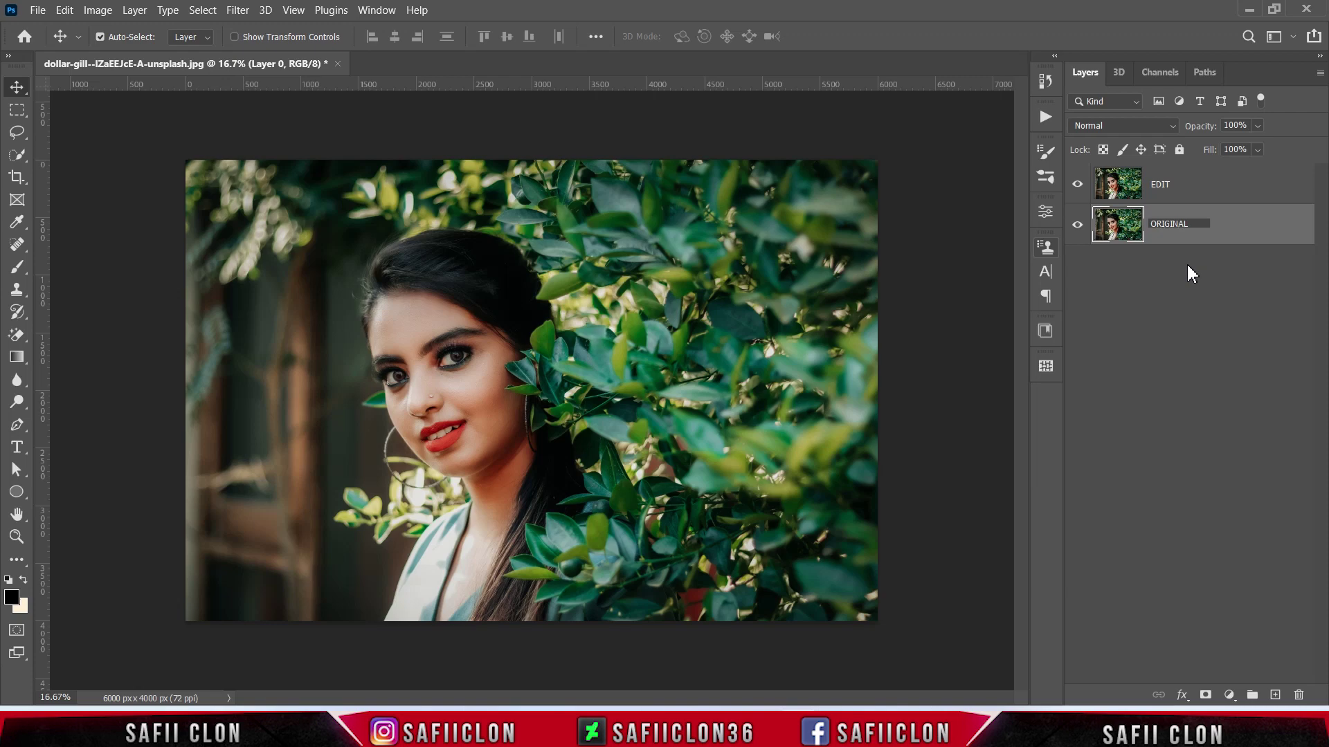
key("Return")
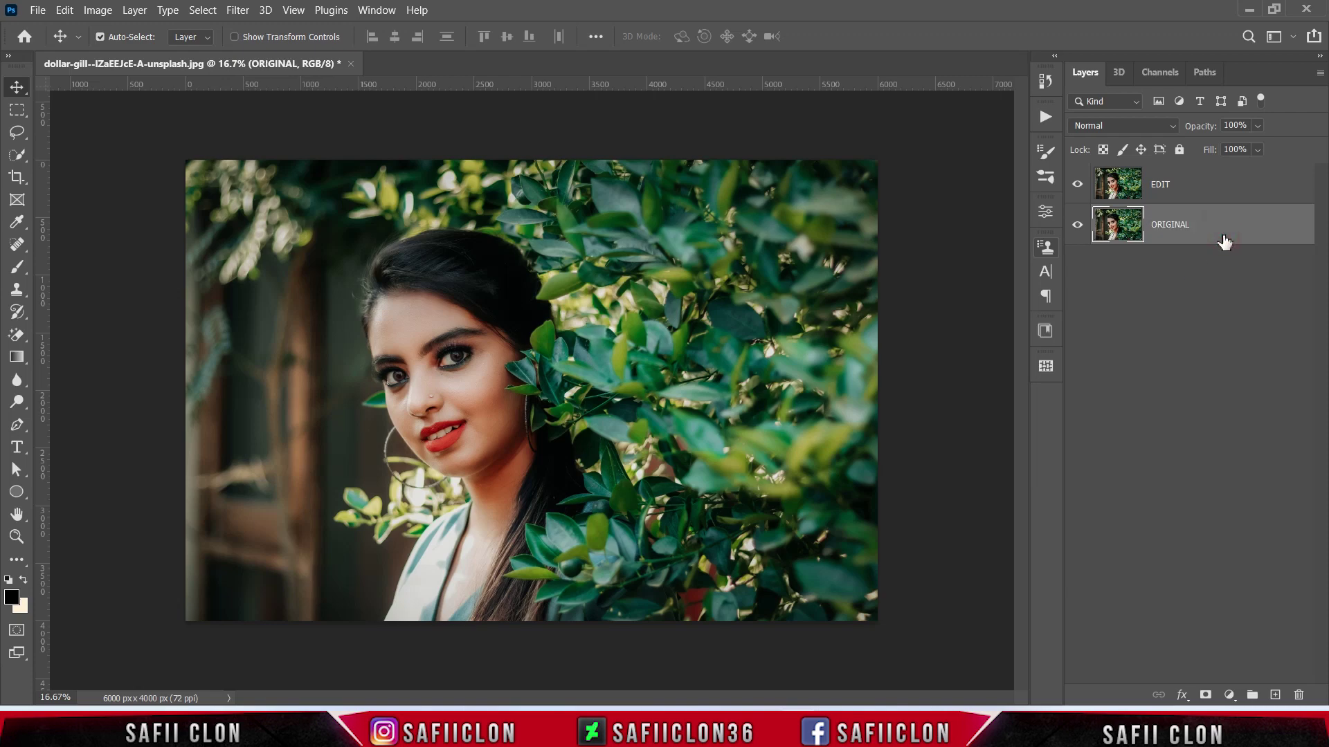
Convert the EDIT layer to a Smart Object.
left_click(1214, 194)
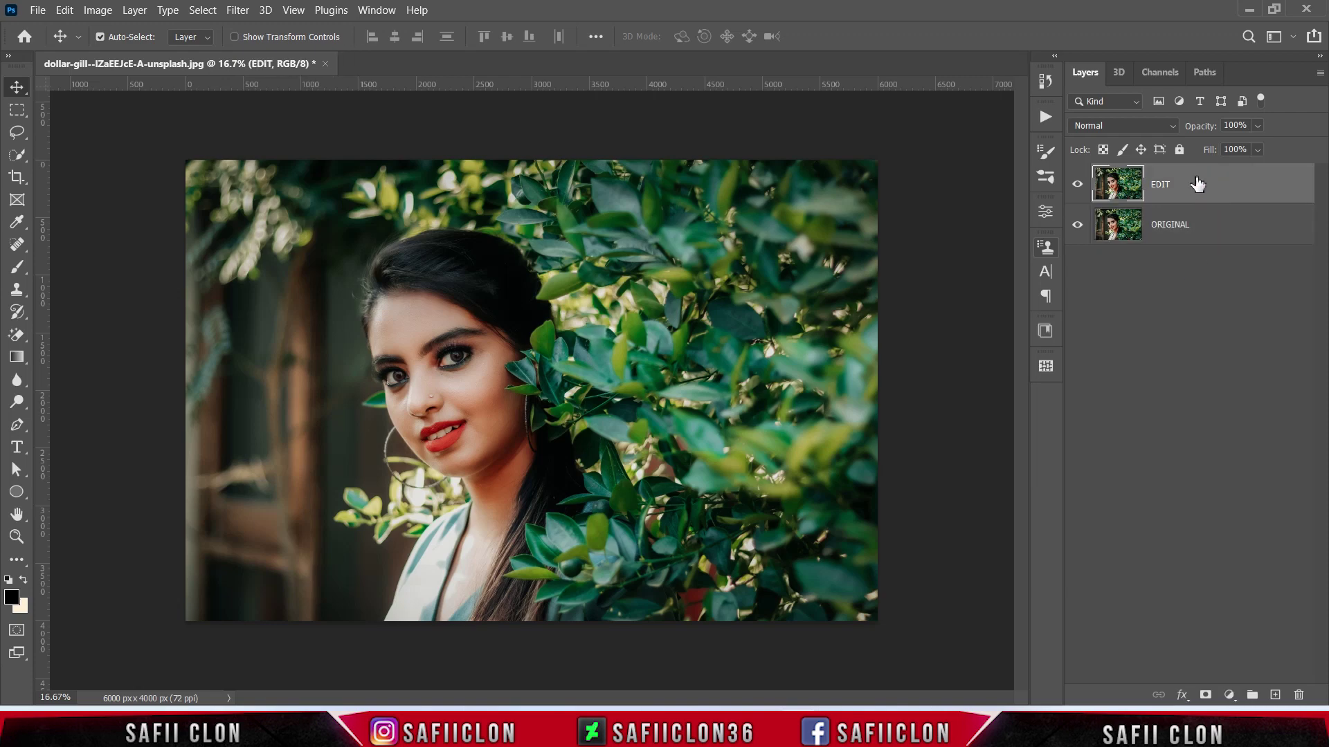
right_click(1197, 184)
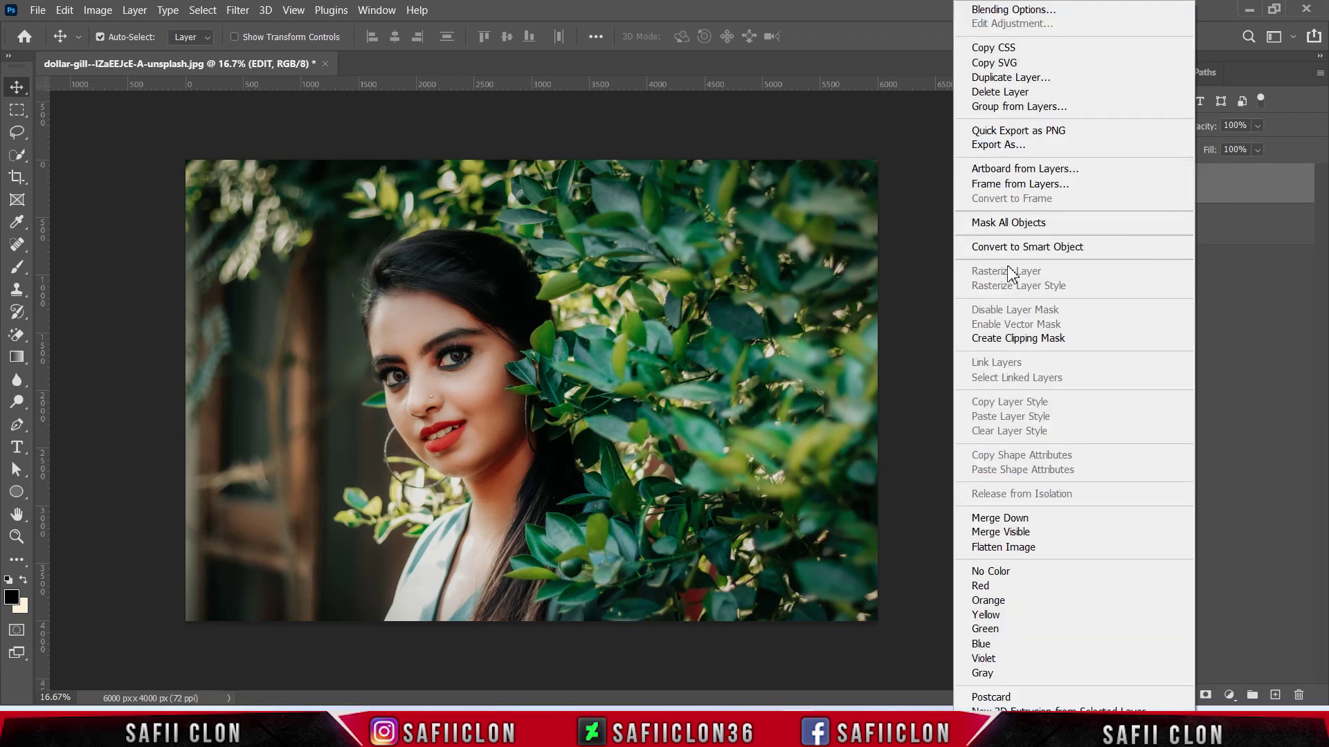
left_click(1018, 248)
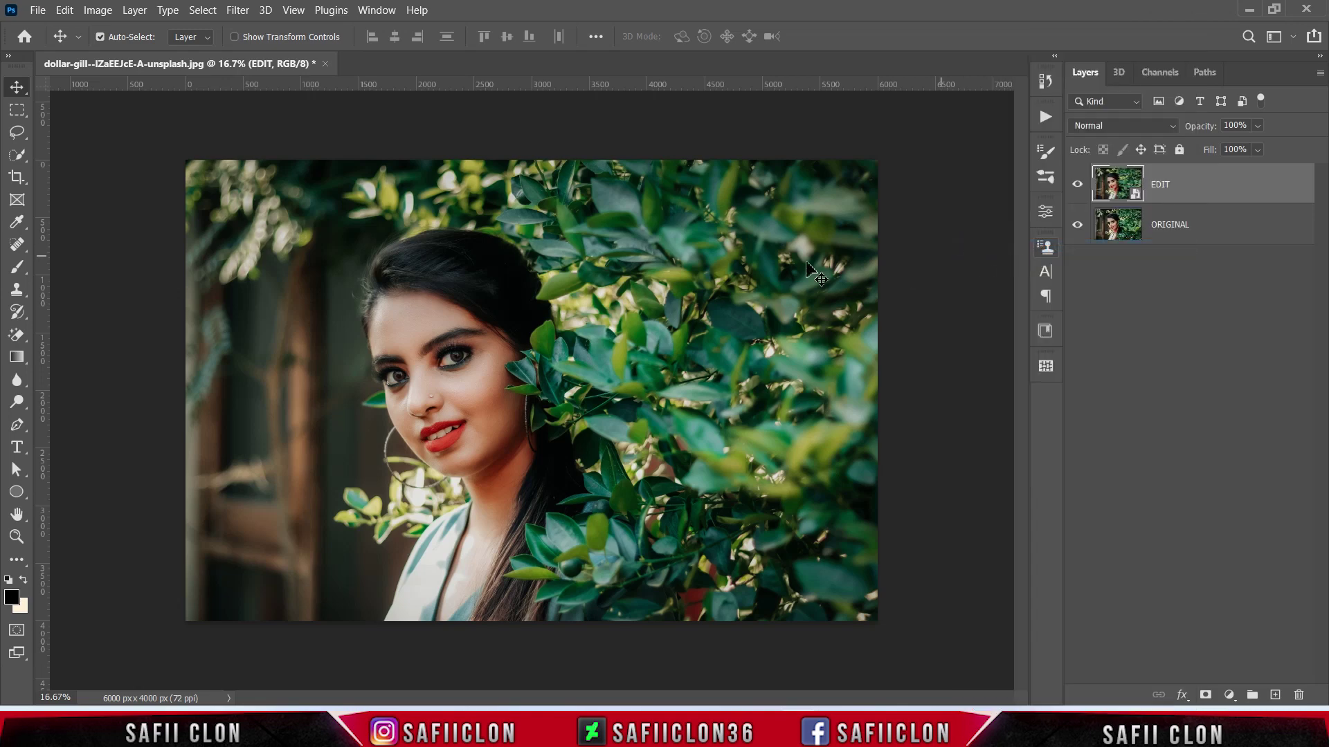
Apply Camera Raw Filter to EDIT with Contrast +18, Highlights -37, Shadows +29, Whites +45.
left_click(232, 12)
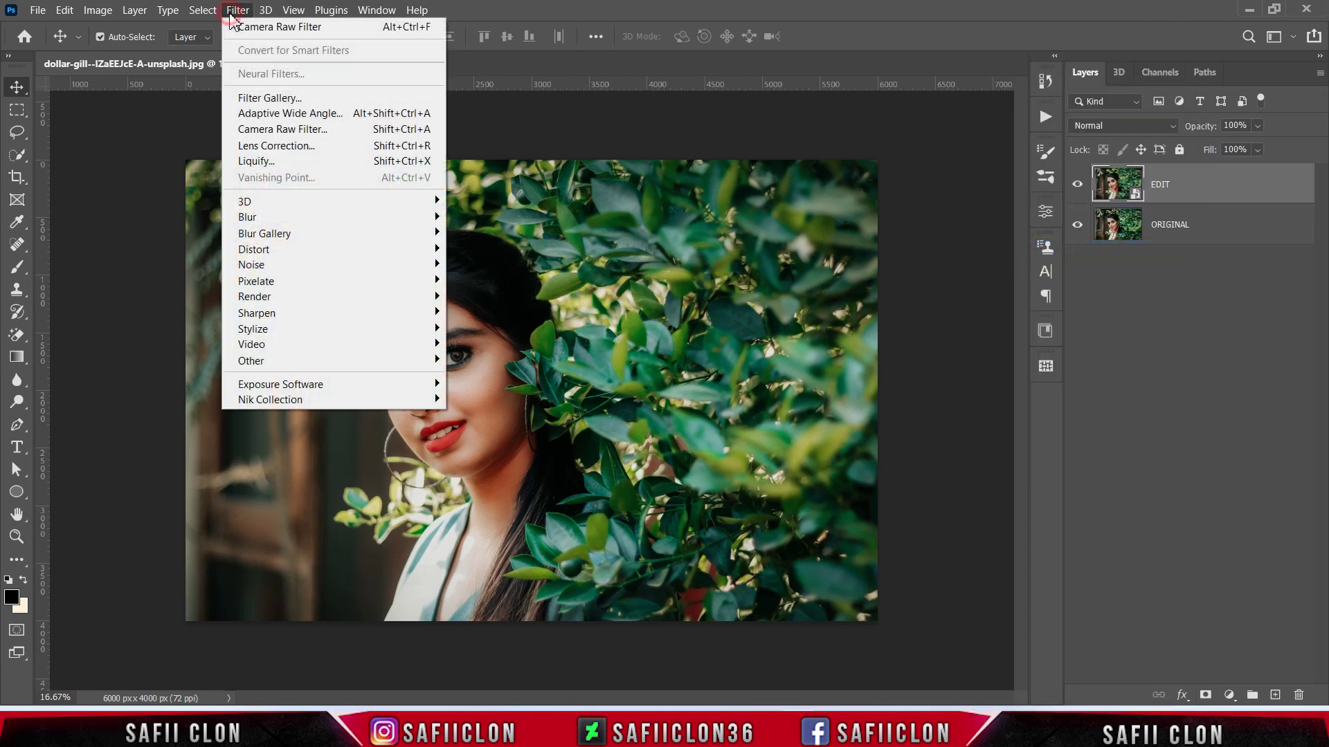
left_click(305, 129)
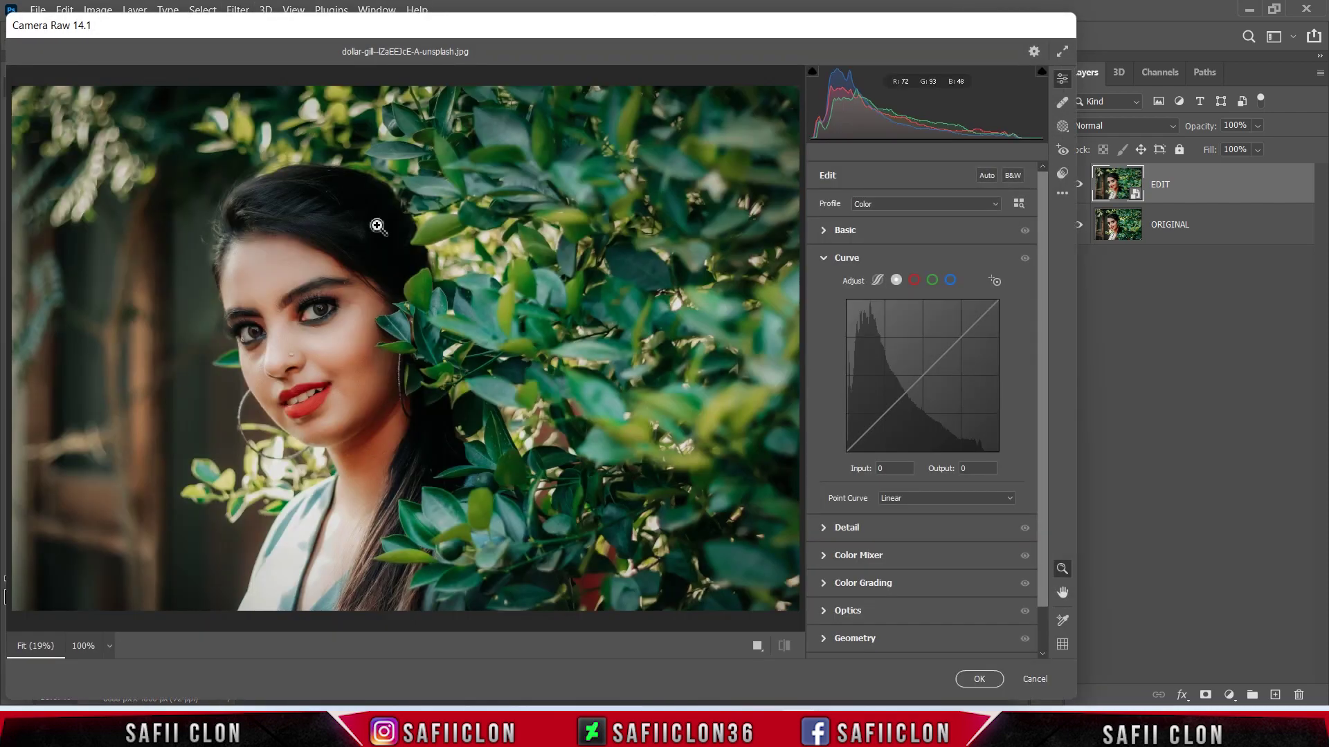
left_click(845, 230)
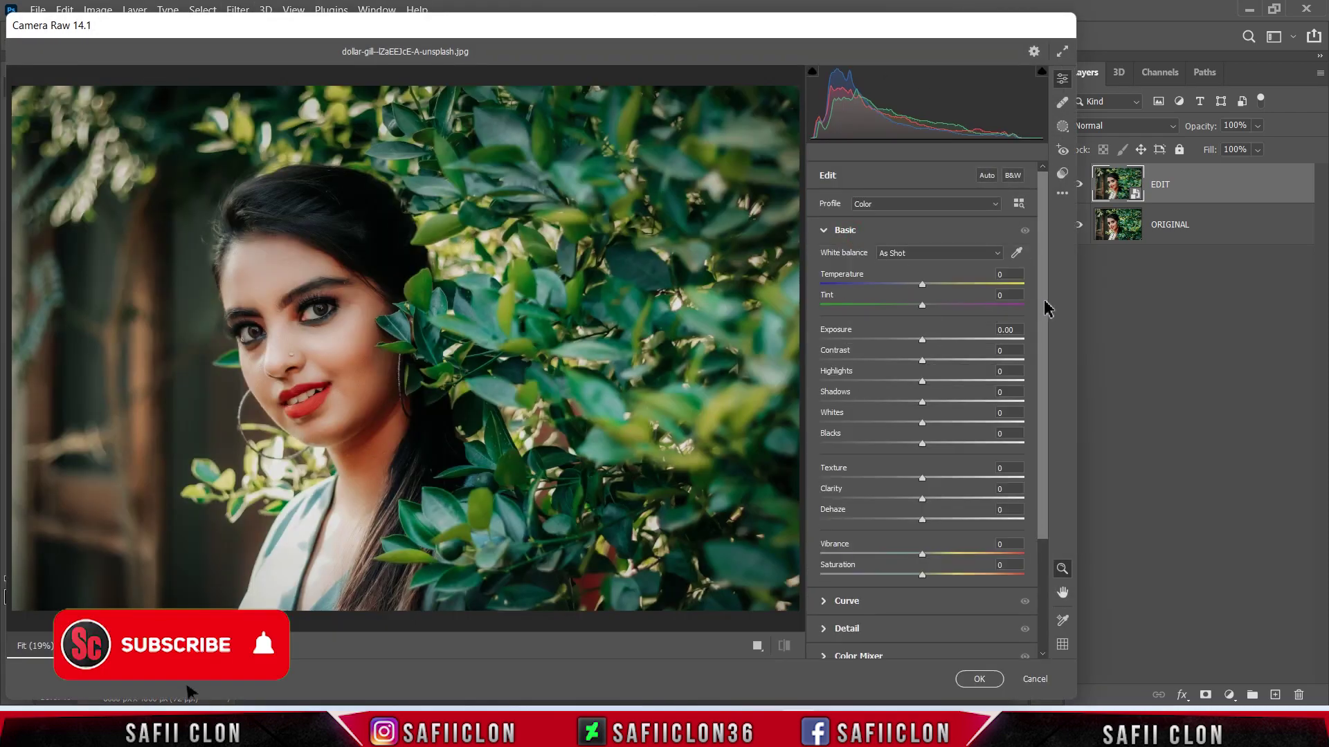
left_click_drag(1045, 305, 1049, 330)
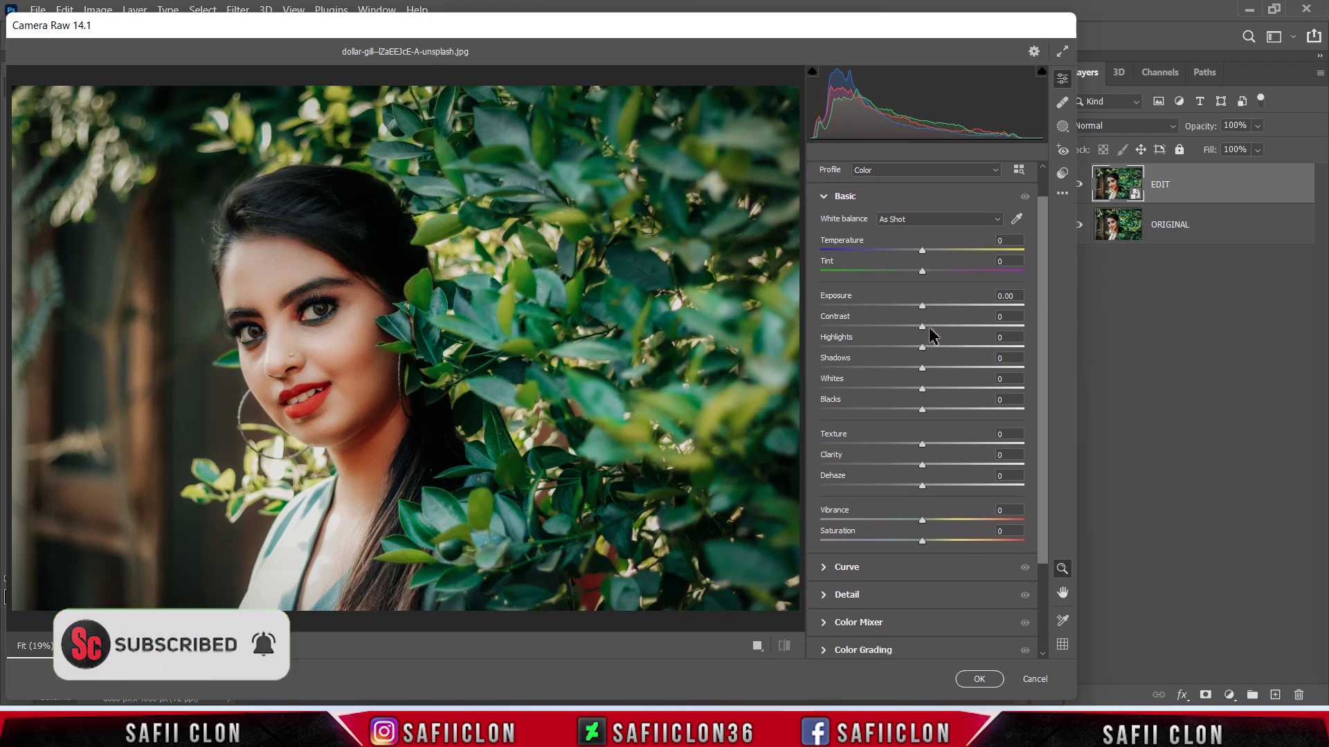
left_click_drag(922, 326, 940, 326)
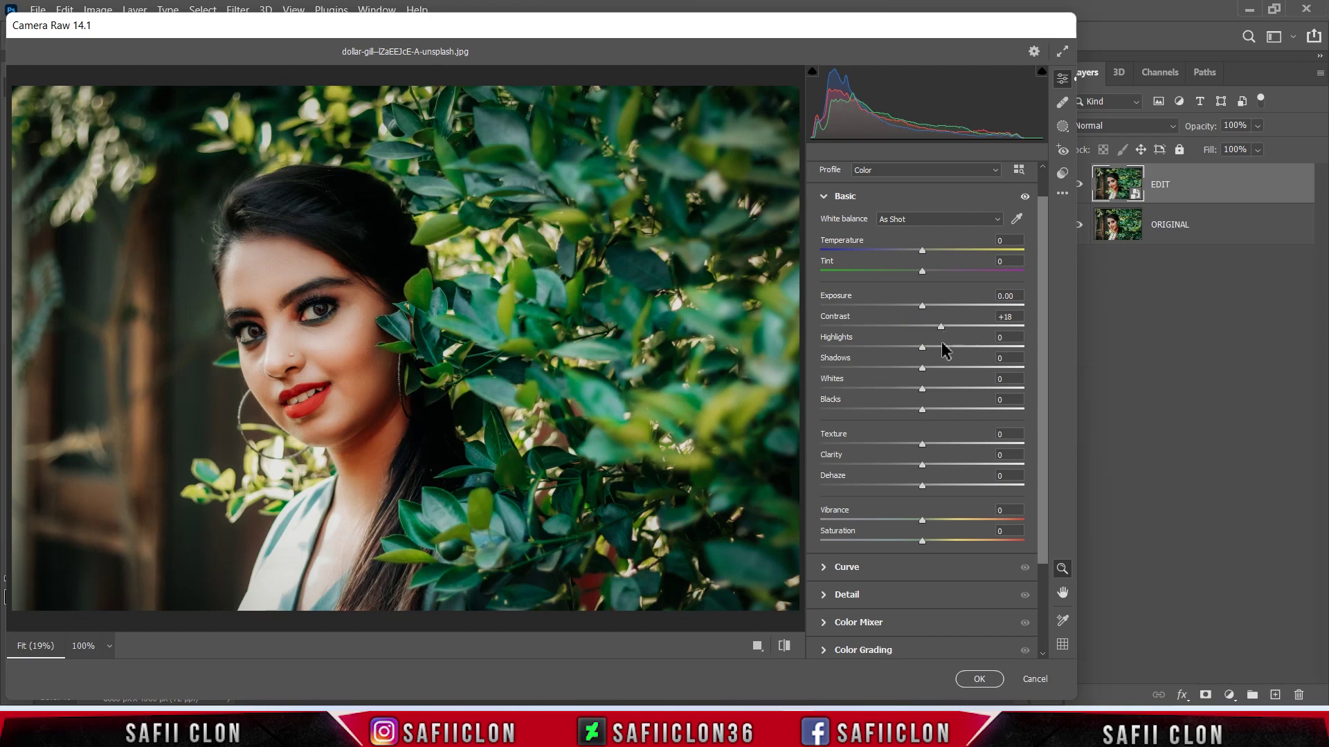
left_click_drag(922, 348, 886, 344)
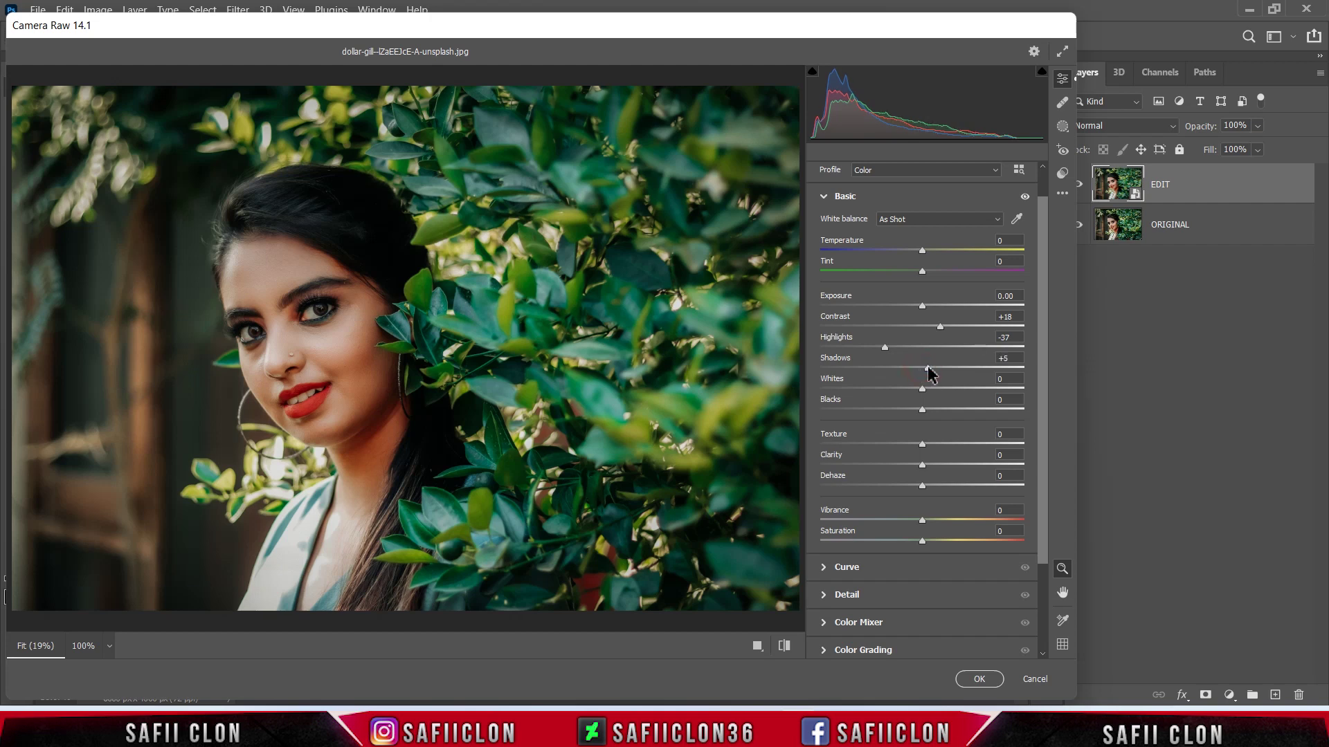
left_click_drag(928, 368, 951, 372)
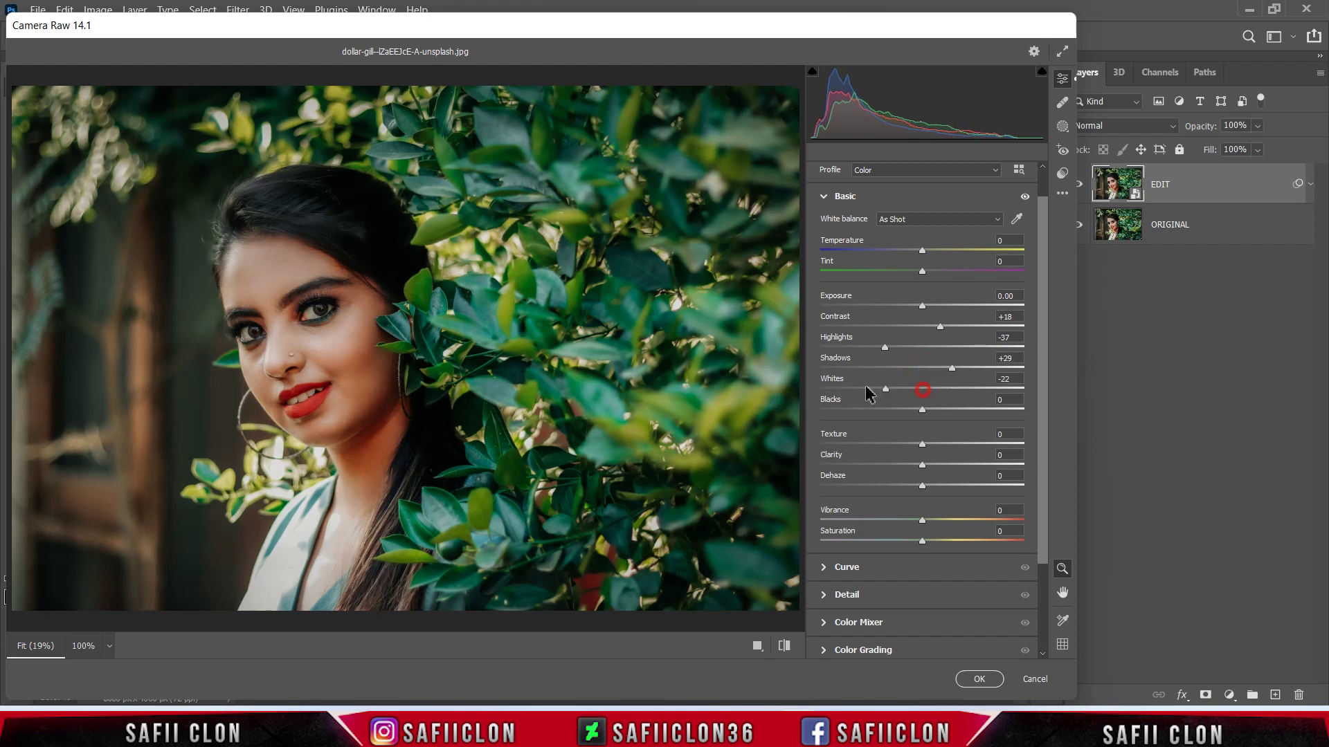
left_click_drag(915, 389, 969, 398)
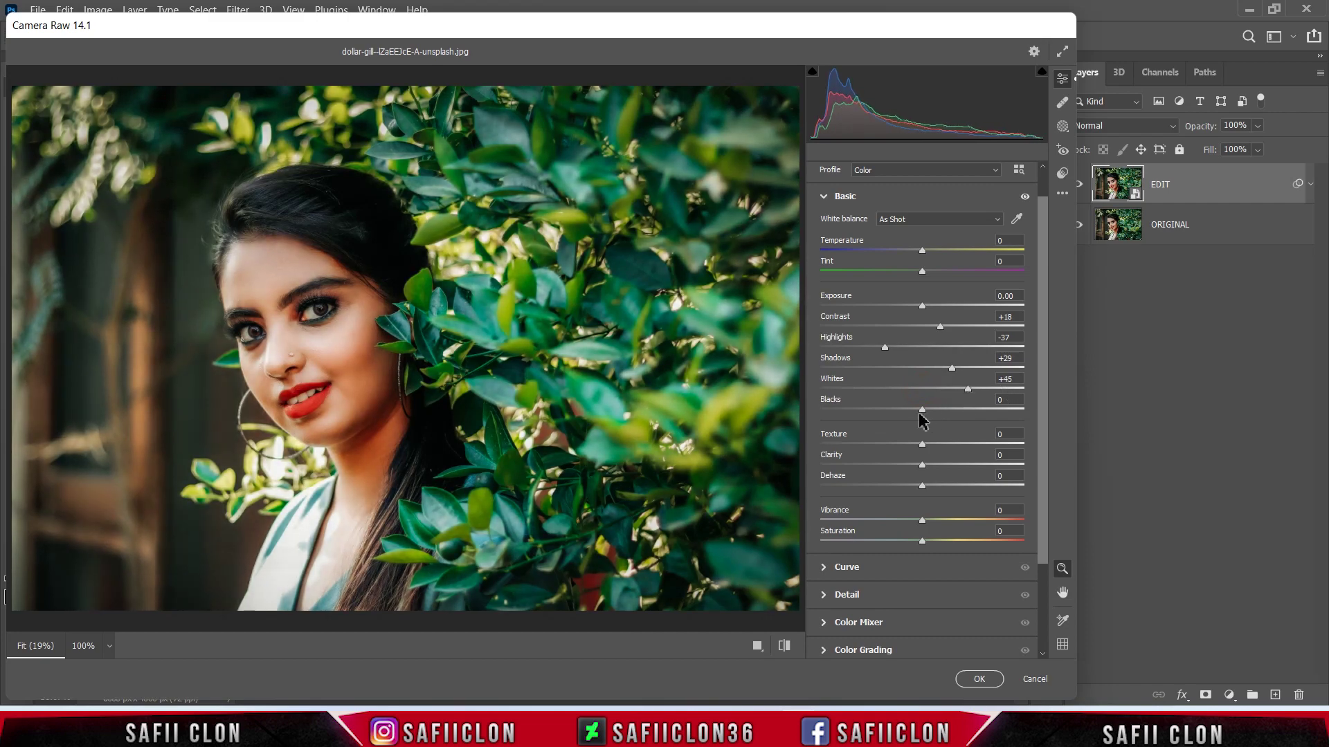
Nudge Blacks, Texture, Clarity and Dehaze +5, then set Vibrance -24 and Saturation +12.
left_click_drag(922, 409, 934, 409)
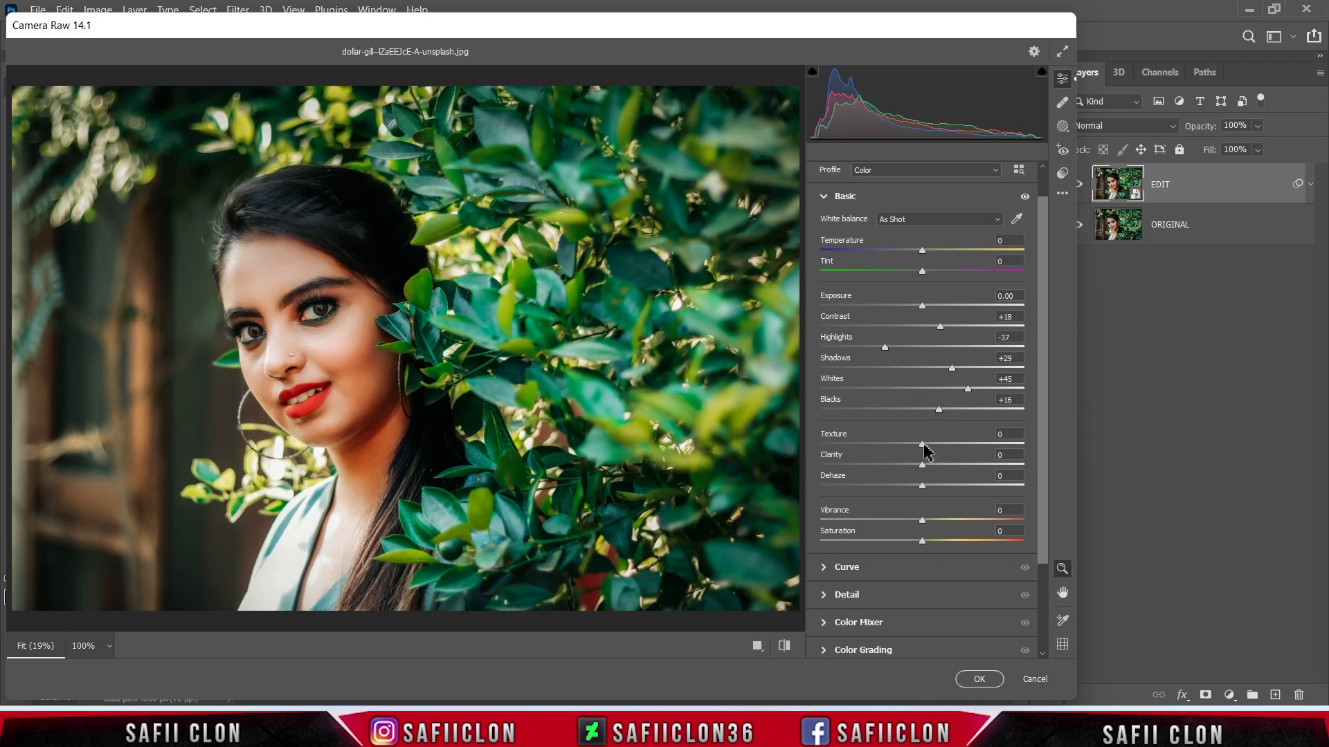
left_click_drag(922, 446, 914, 448)
left_click_drag(922, 465, 934, 470)
left_click_drag(922, 485, 926, 485)
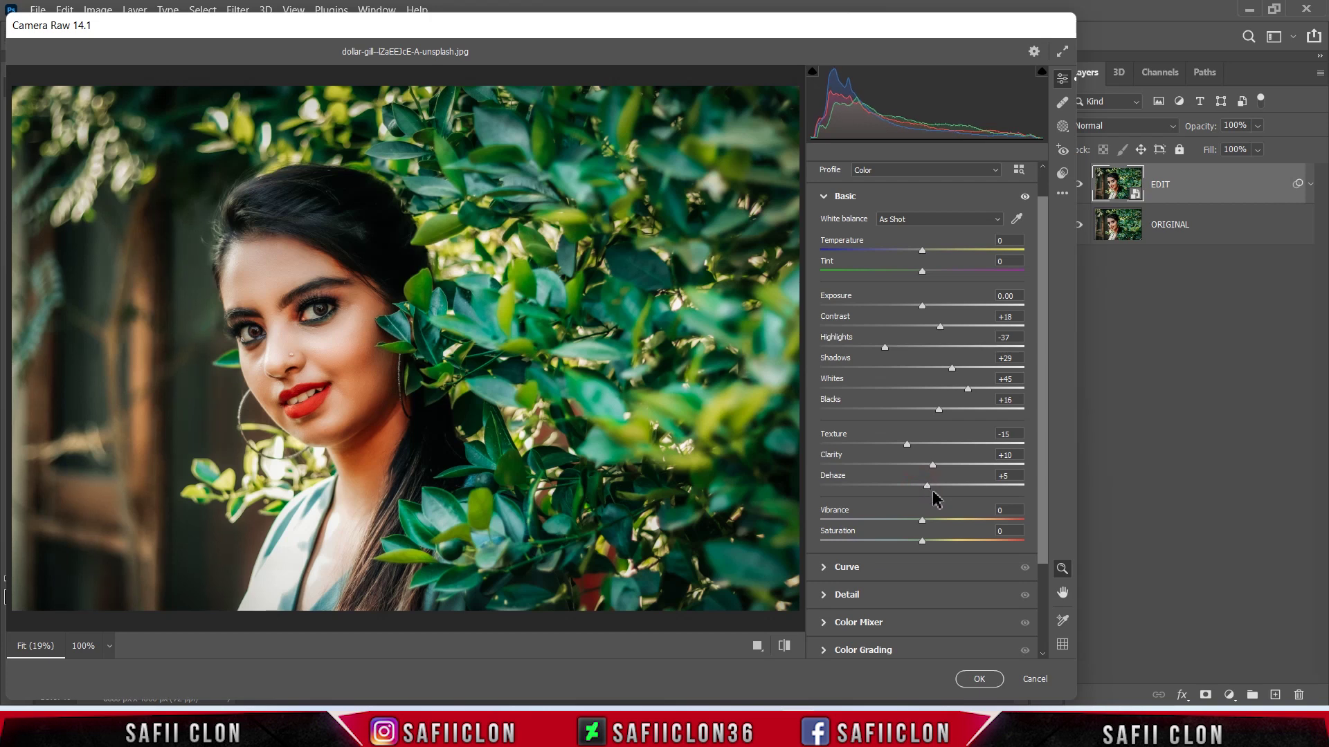
left_click_drag(922, 520, 893, 520)
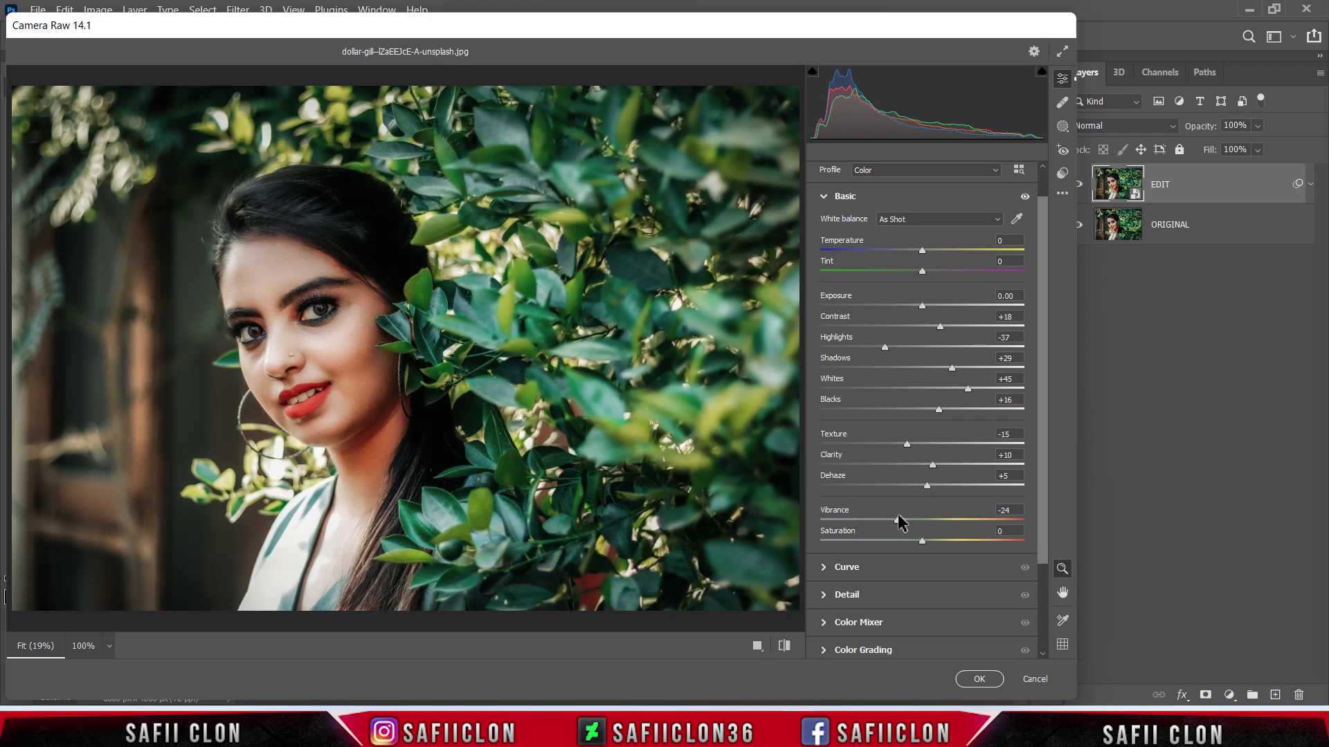
left_click_drag(922, 540, 935, 546)
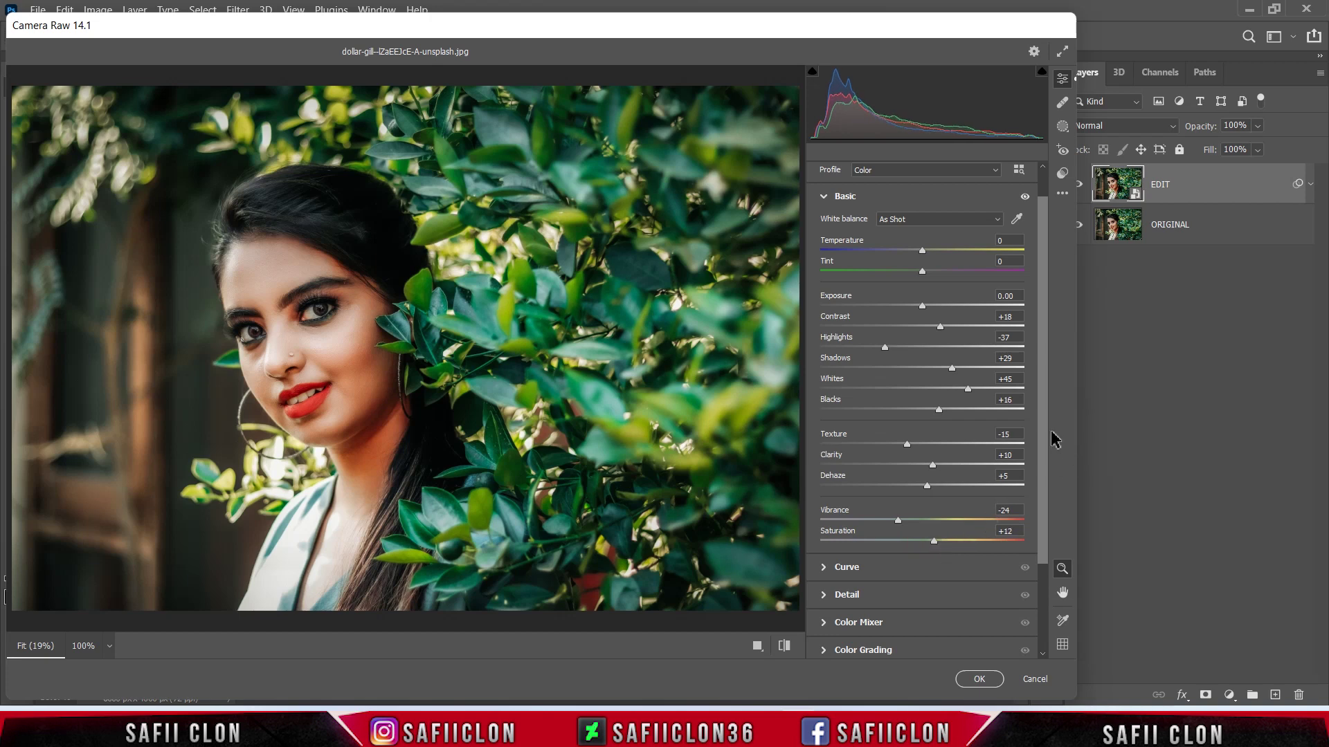
left_click_drag(1043, 430, 1043, 493)
scroll(1044, 494, "down", 2)
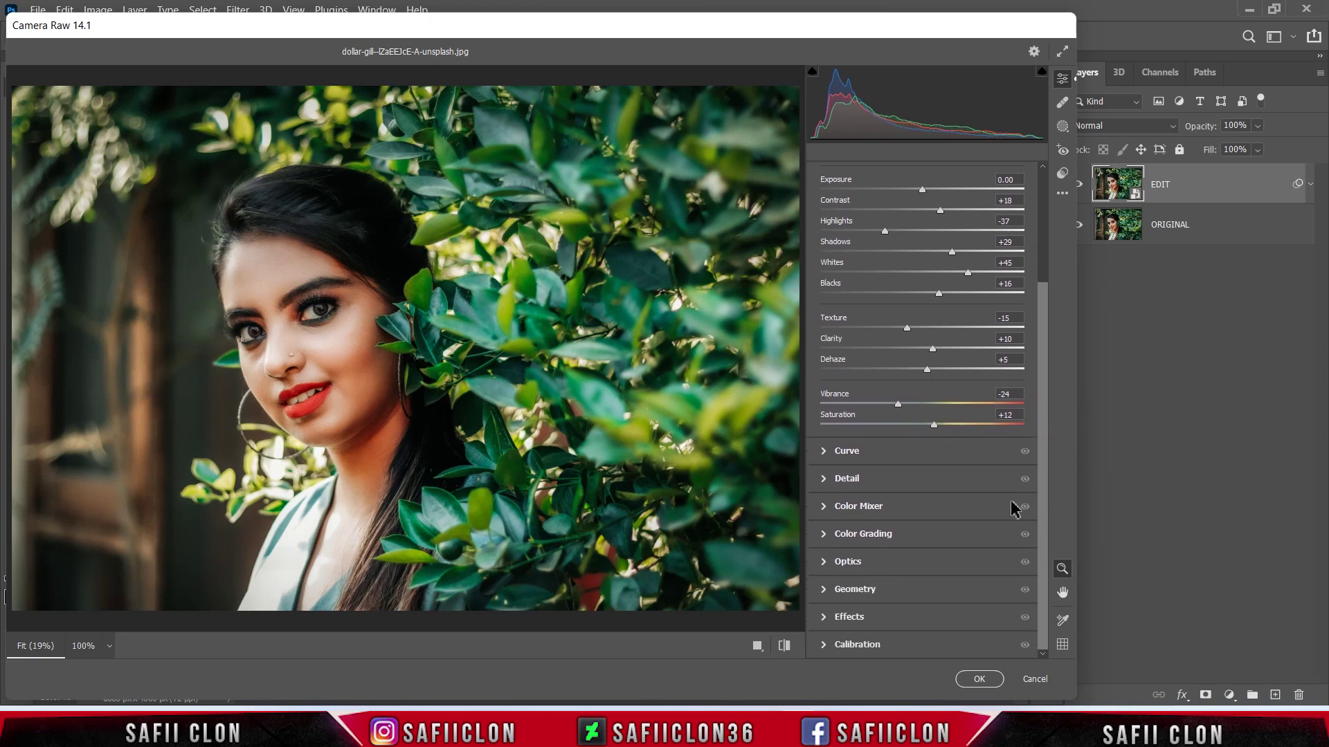
Add a tone curve point mapping 47 to 50 and lift the black point output to 23.
left_click(847, 452)
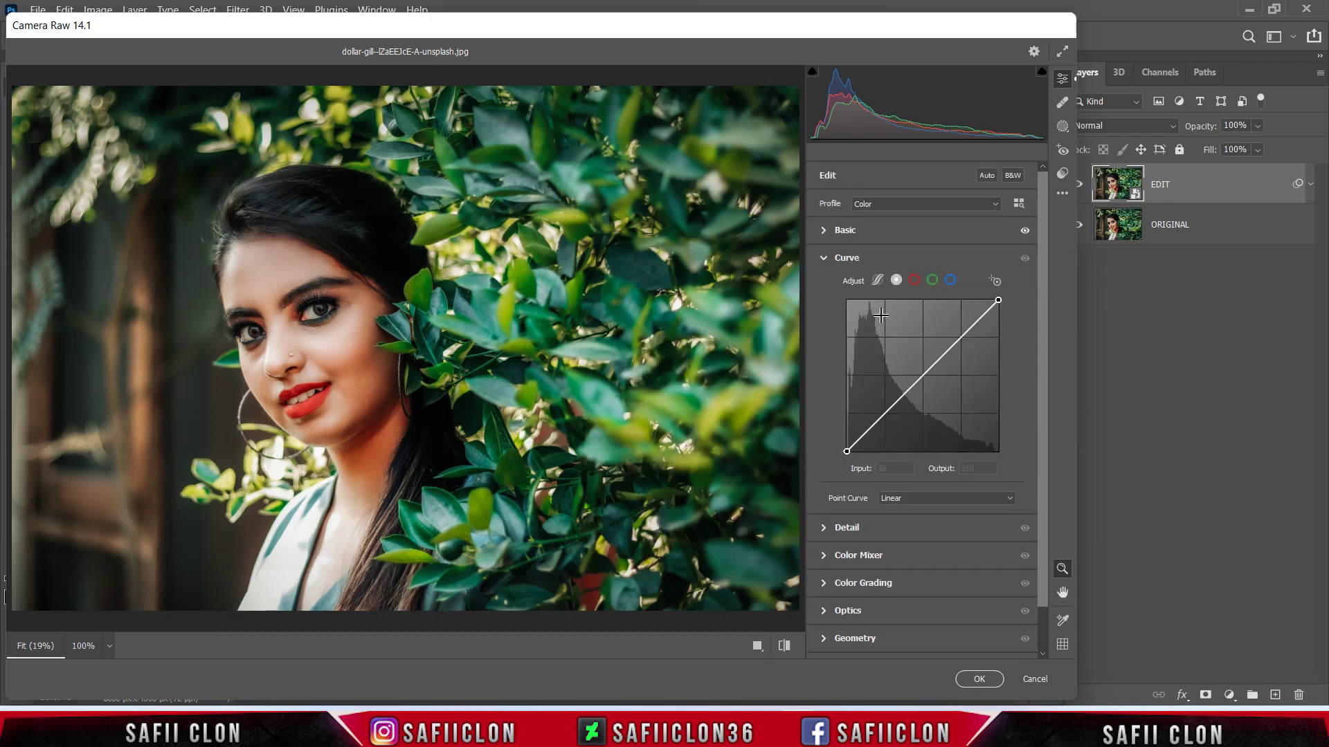
left_click(885, 414)
left_click(894, 469)
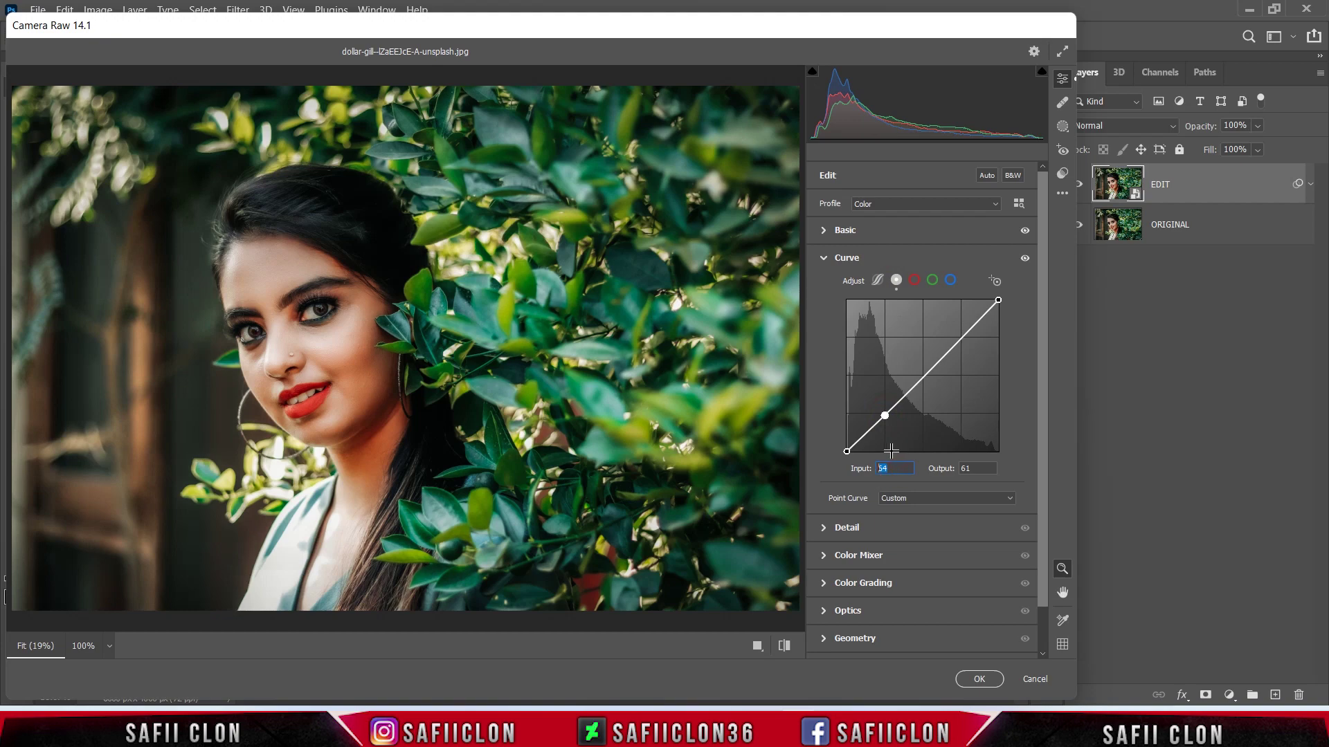
type("47")
left_click(962, 469)
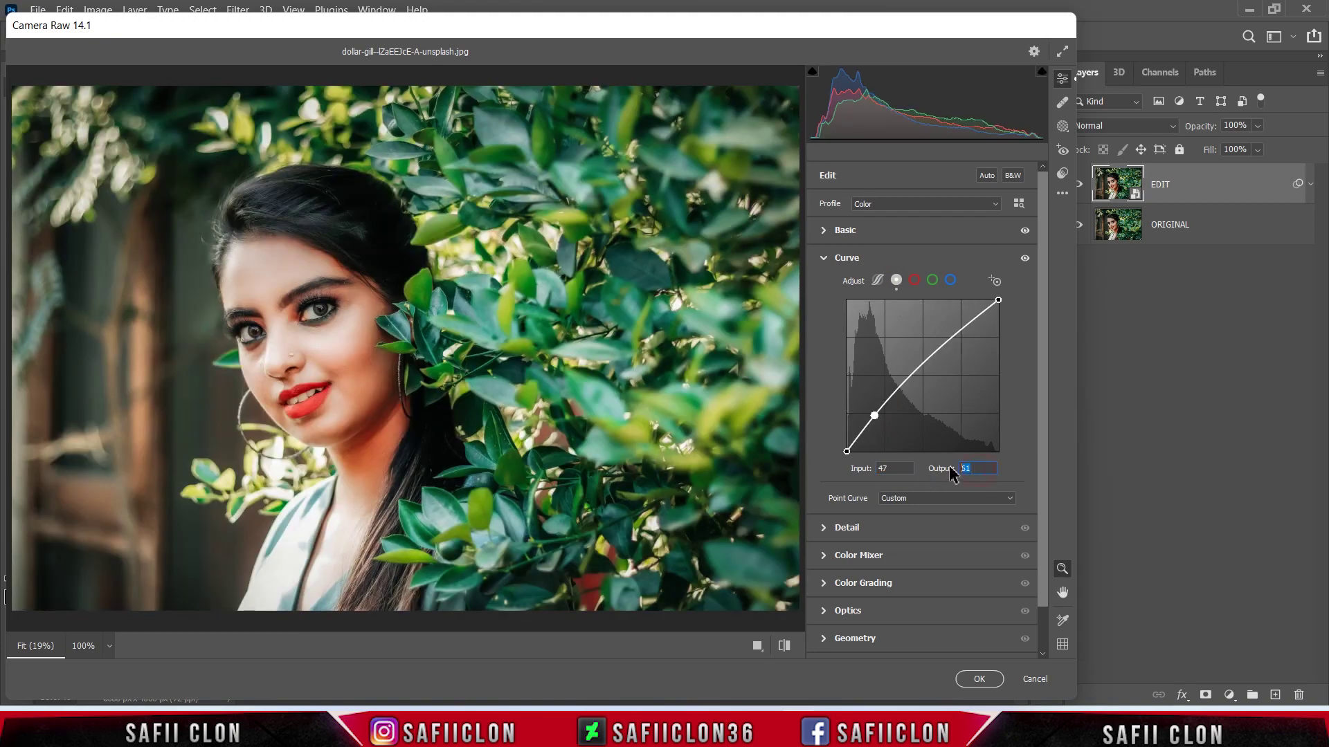
type("5")
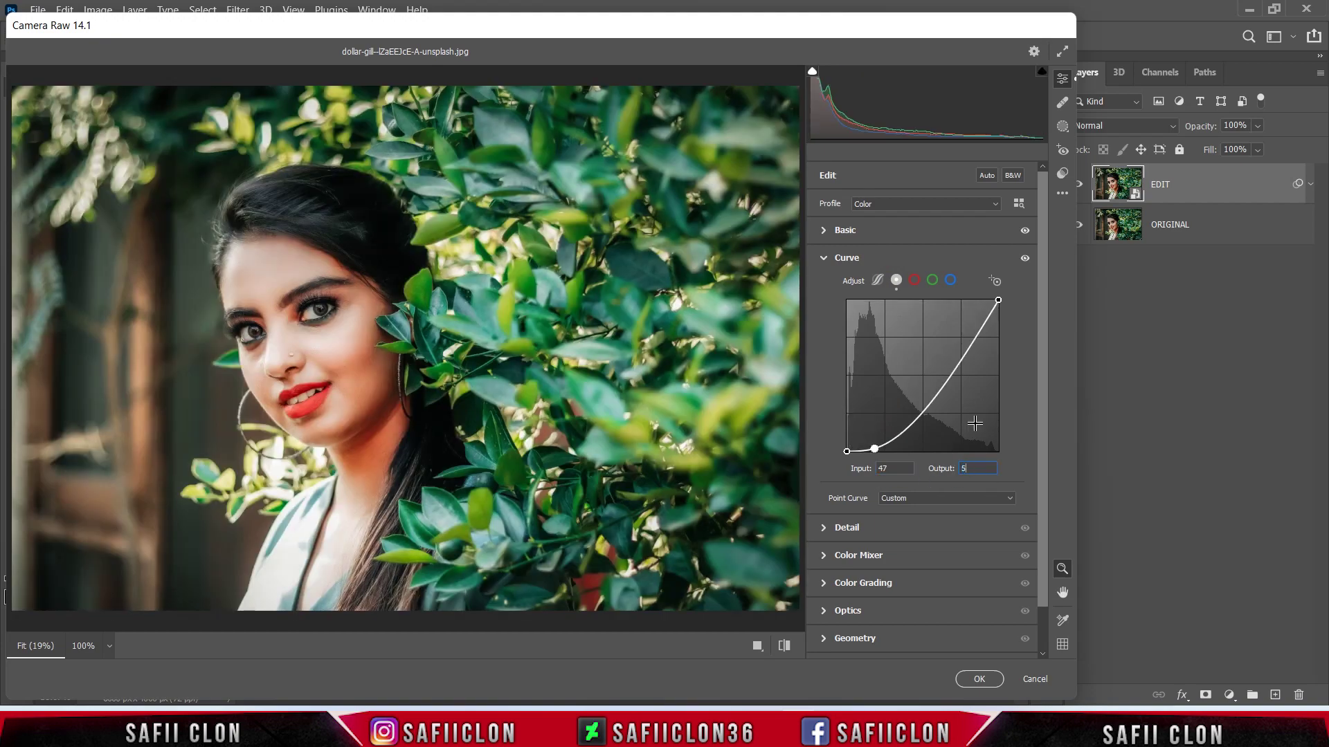
type("0")
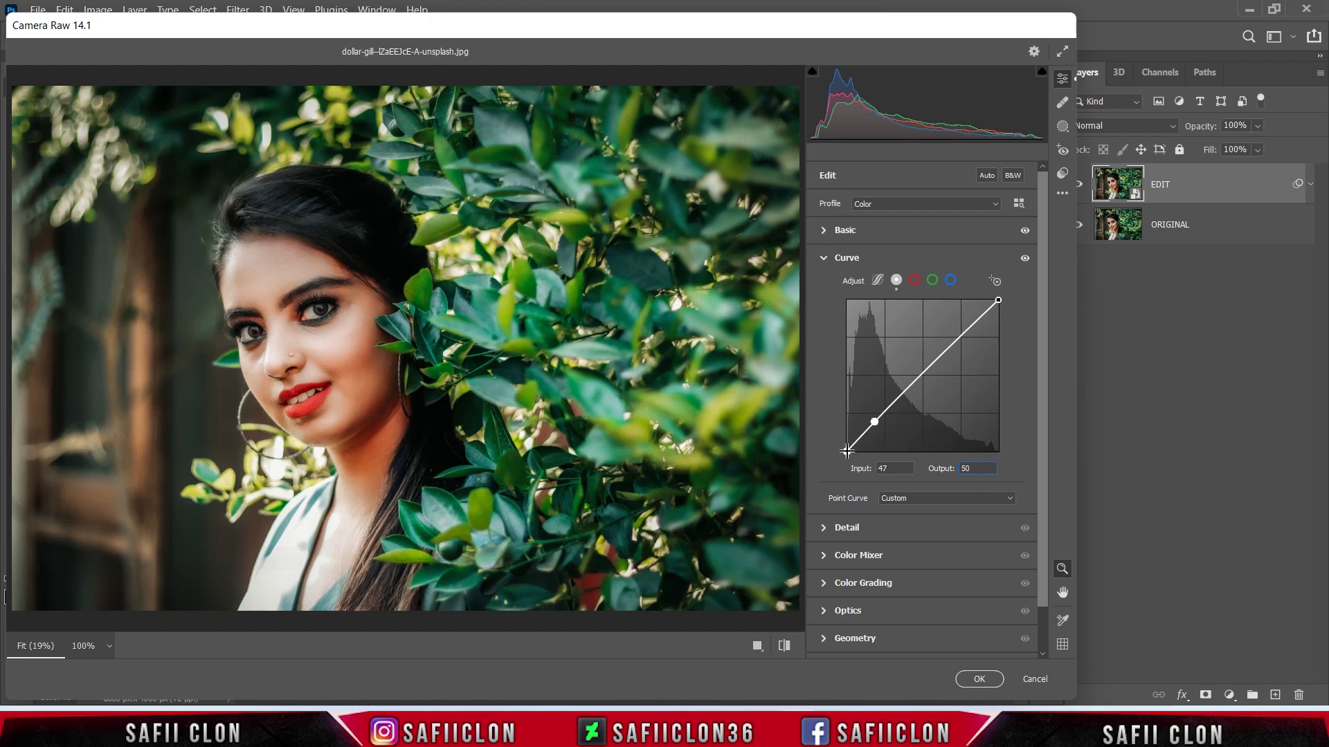
left_click(847, 452)
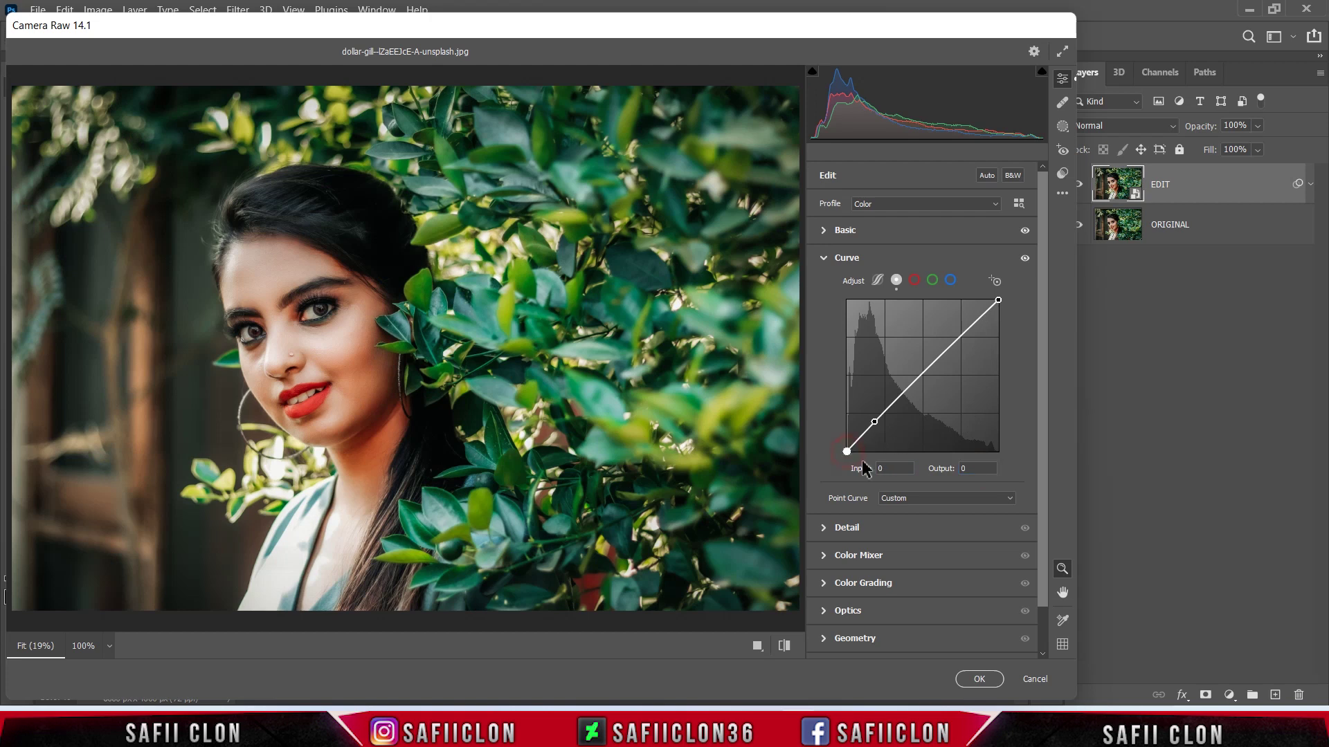
left_click(975, 468)
type("3")
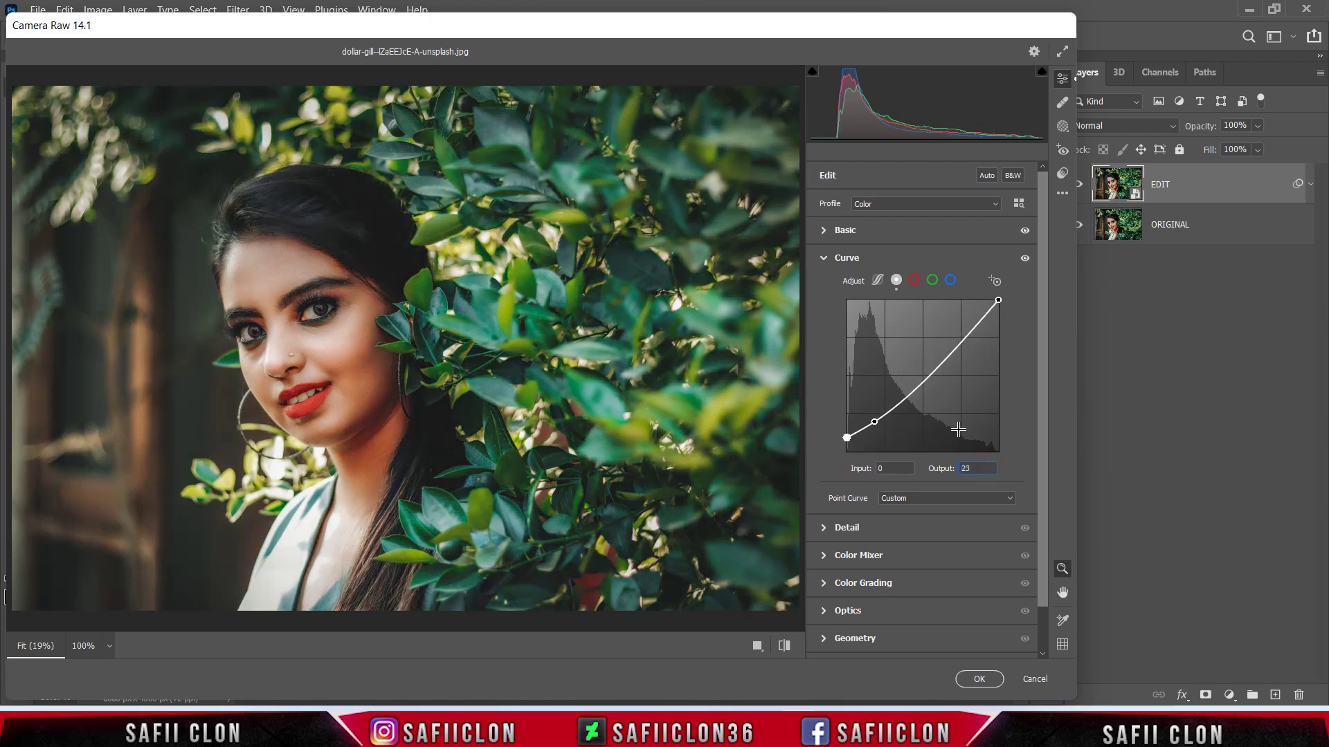
left_click(855, 528)
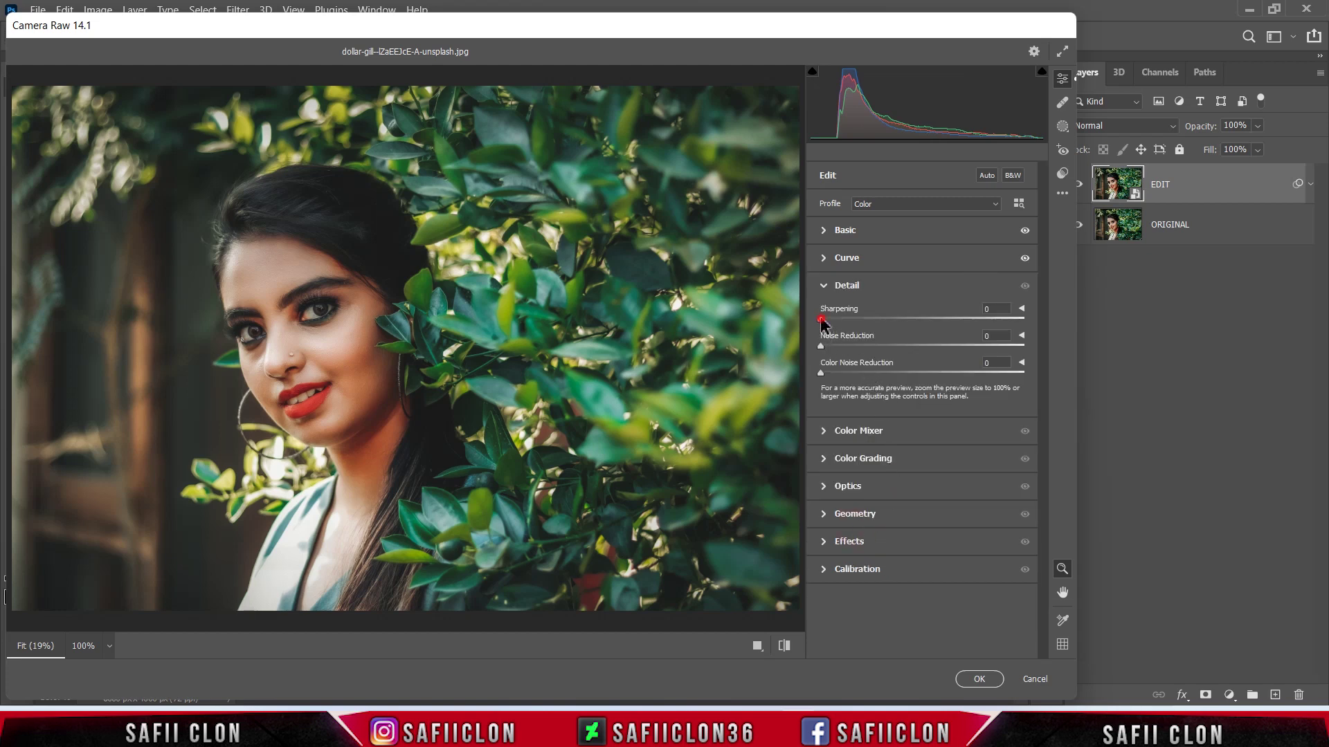
Set Detail to Sharpening 41, Noise Reduction 16 and Color Noise Reduction 10.
mouse_move(821, 321)
left_mouse_down()
mouse_move(876, 319)
mouse_move(854, 346)
left_mouse_up()
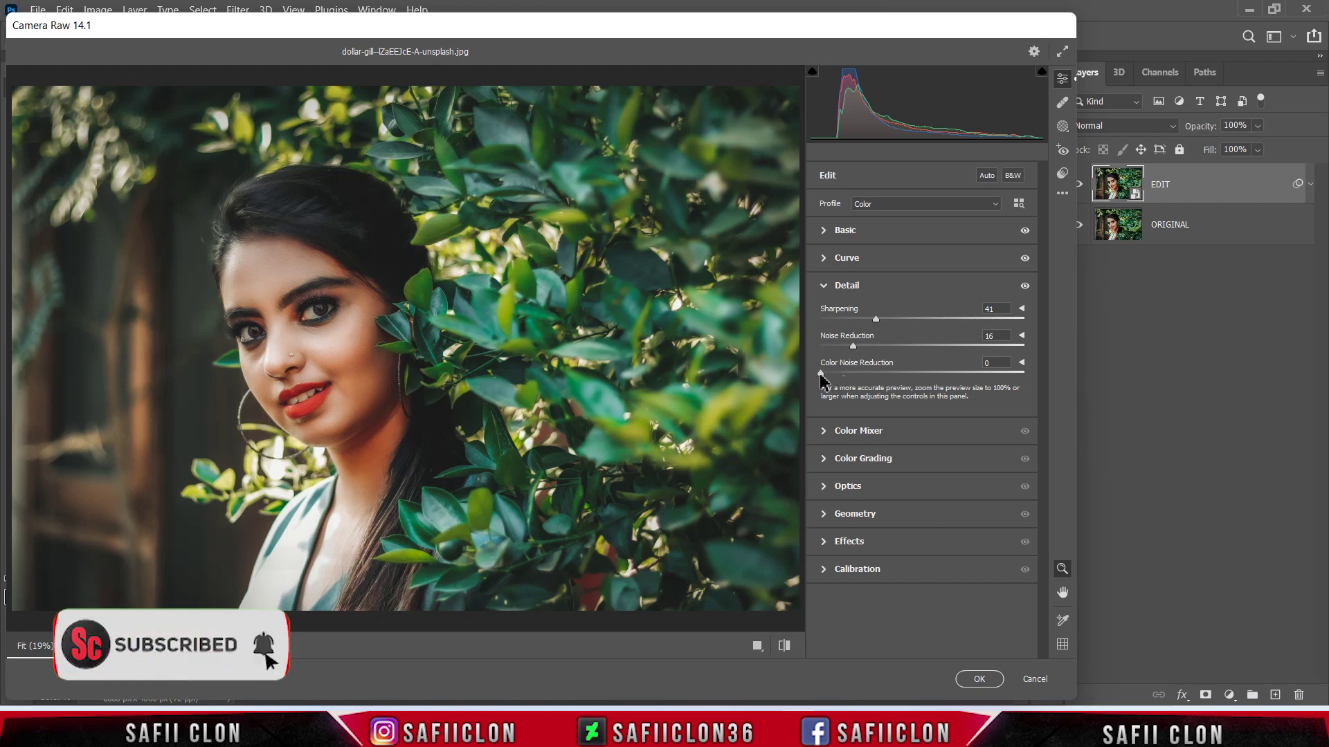
left_click_drag(821, 374, 843, 373)
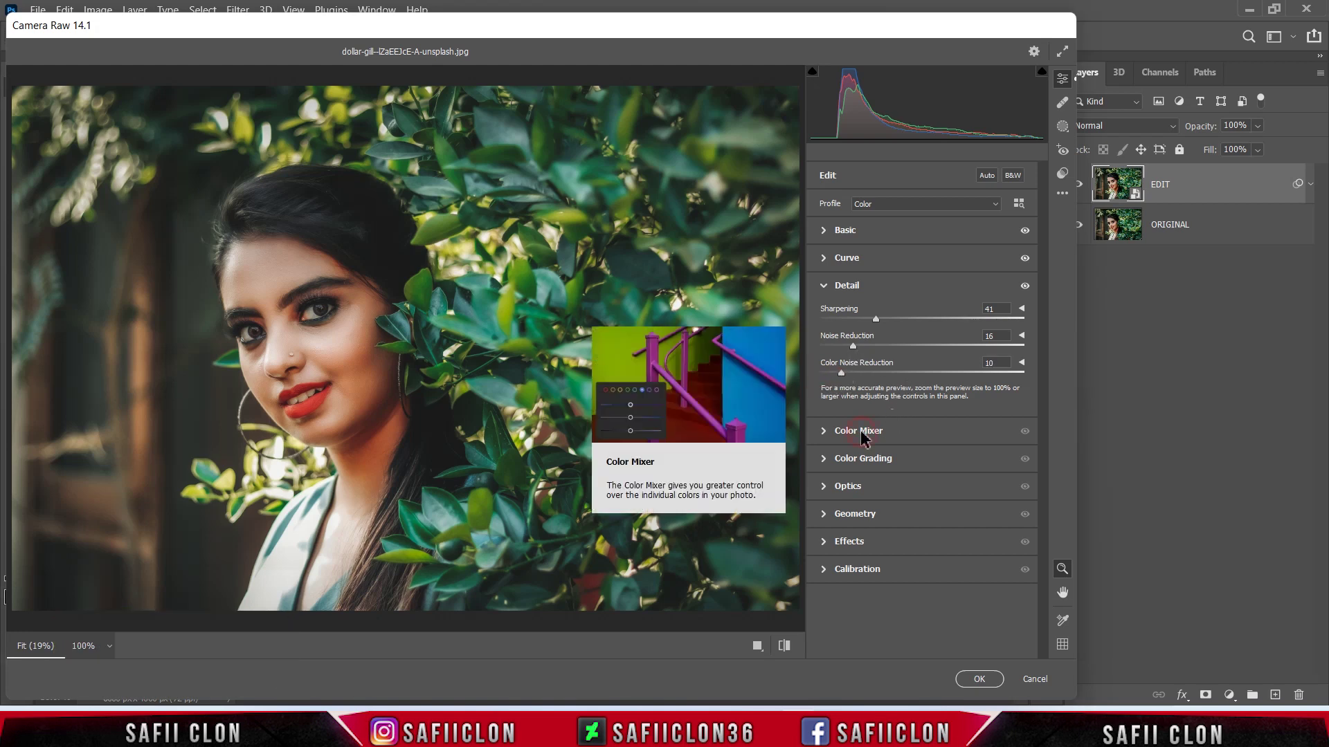
left_click(861, 431)
Shift the Yellows, Greens and Blues HSL hues to the left.
left_click(827, 356)
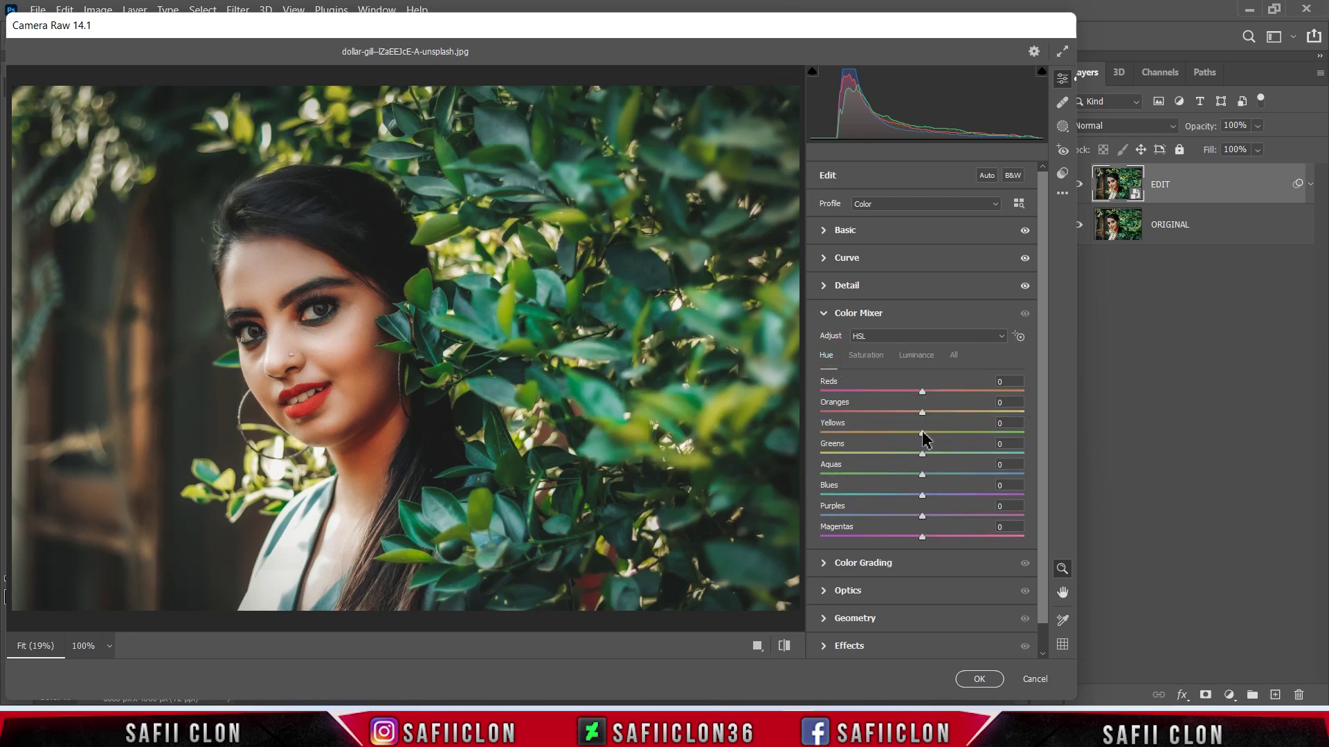
left_click_drag(921, 433, 844, 431)
left_click_drag(921, 454, 848, 454)
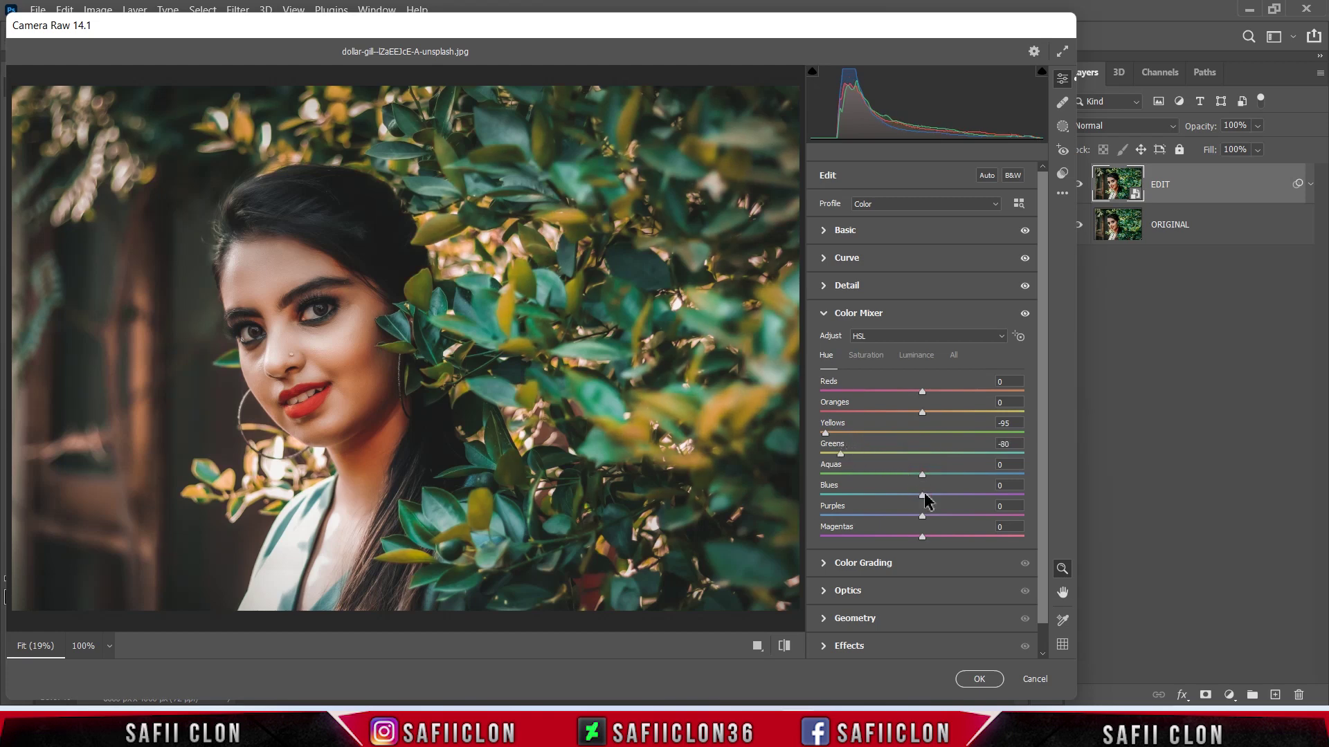
left_click_drag(923, 494, 899, 493)
Boost saturation: Oranges +24, Yellows +77, Greens +45, Aquas +8, Blues +17.
left_click(864, 359)
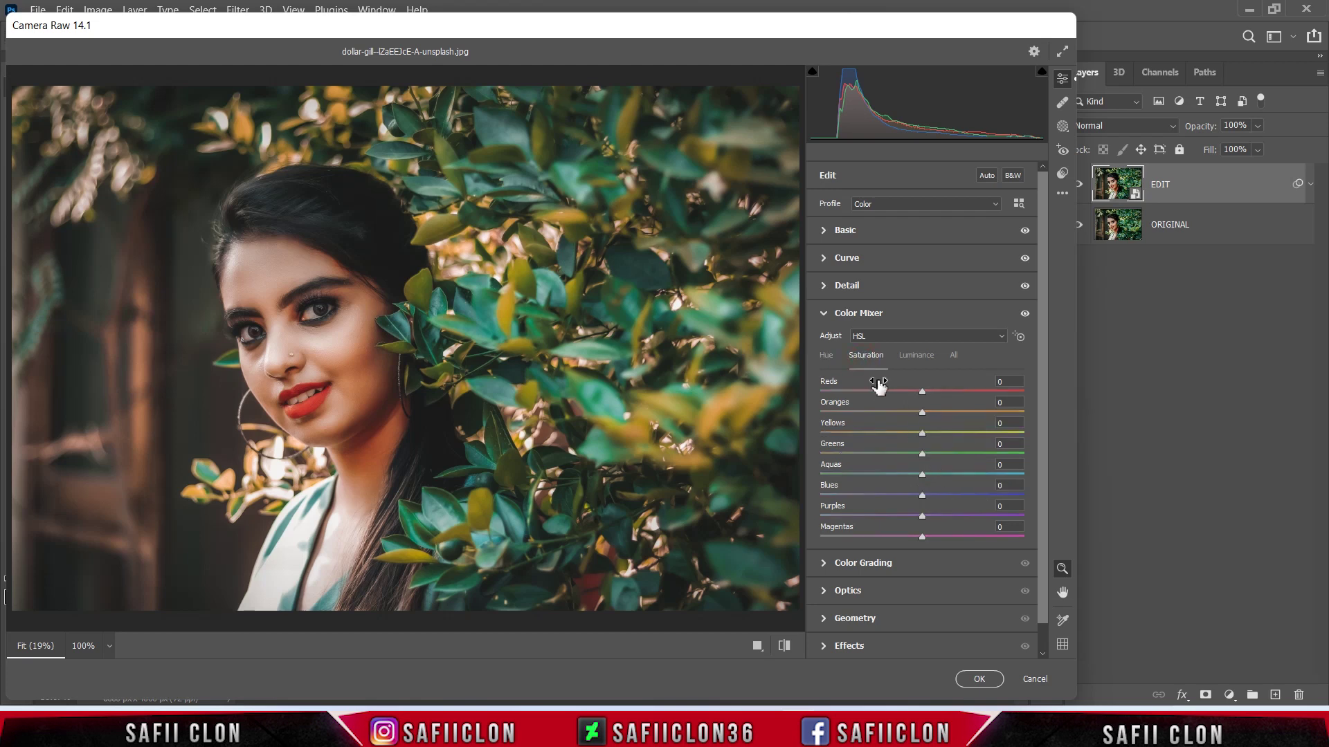
left_click_drag(924, 415, 948, 418)
left_click_drag(922, 436, 995, 443)
left_click_drag(923, 457, 975, 458)
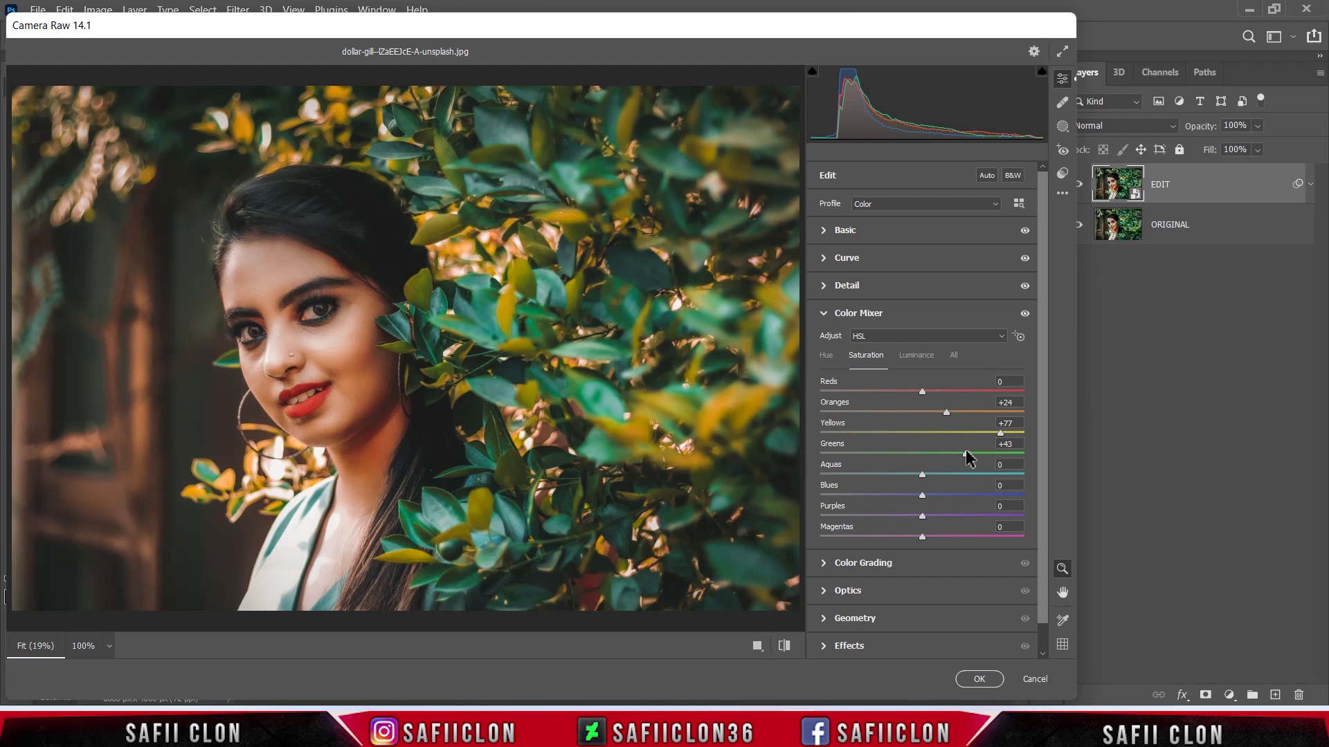
left_click_drag(922, 475, 928, 476)
mouse_move(922, 495)
left_mouse_down()
mouse_move(1011, 492)
mouse_move(942, 497)
left_mouse_up()
Set HSL luminance to Oranges +12, Aquas +16 and Blues +14.
left_click(916, 355)
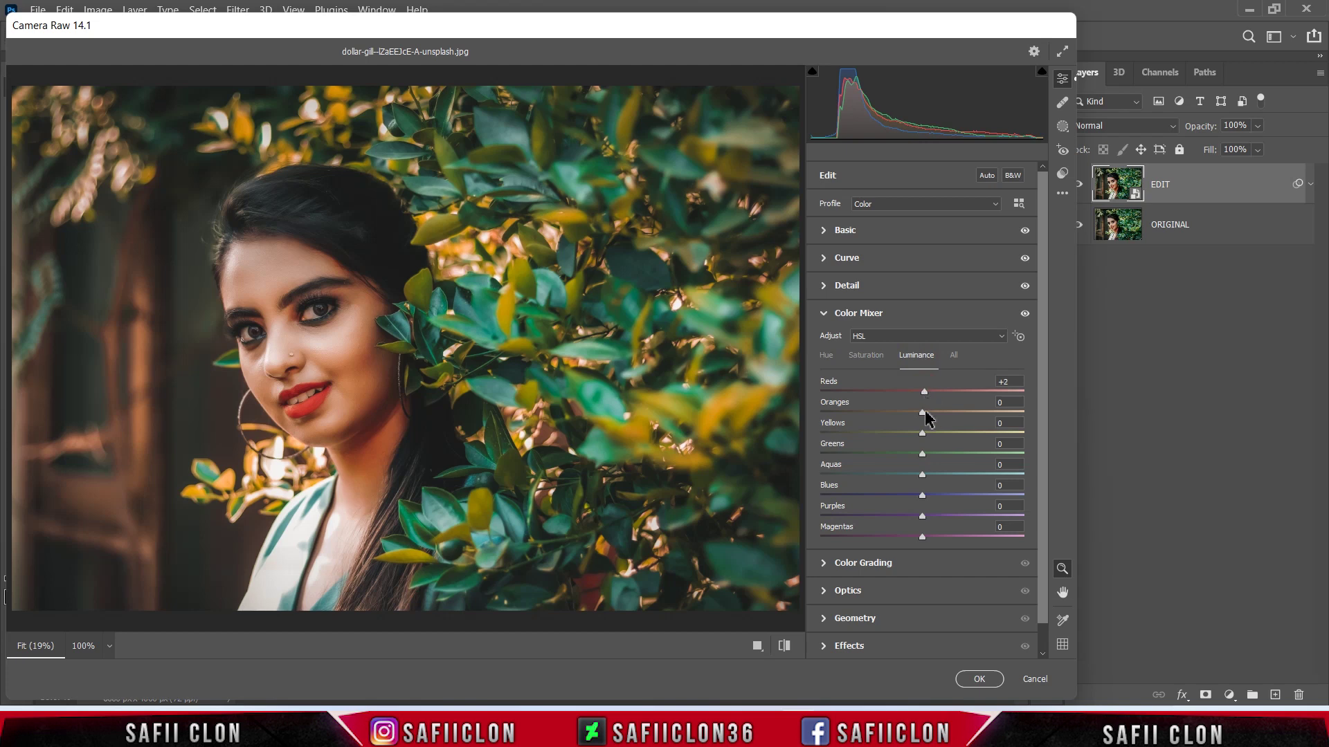
left_click_drag(922, 412, 931, 411)
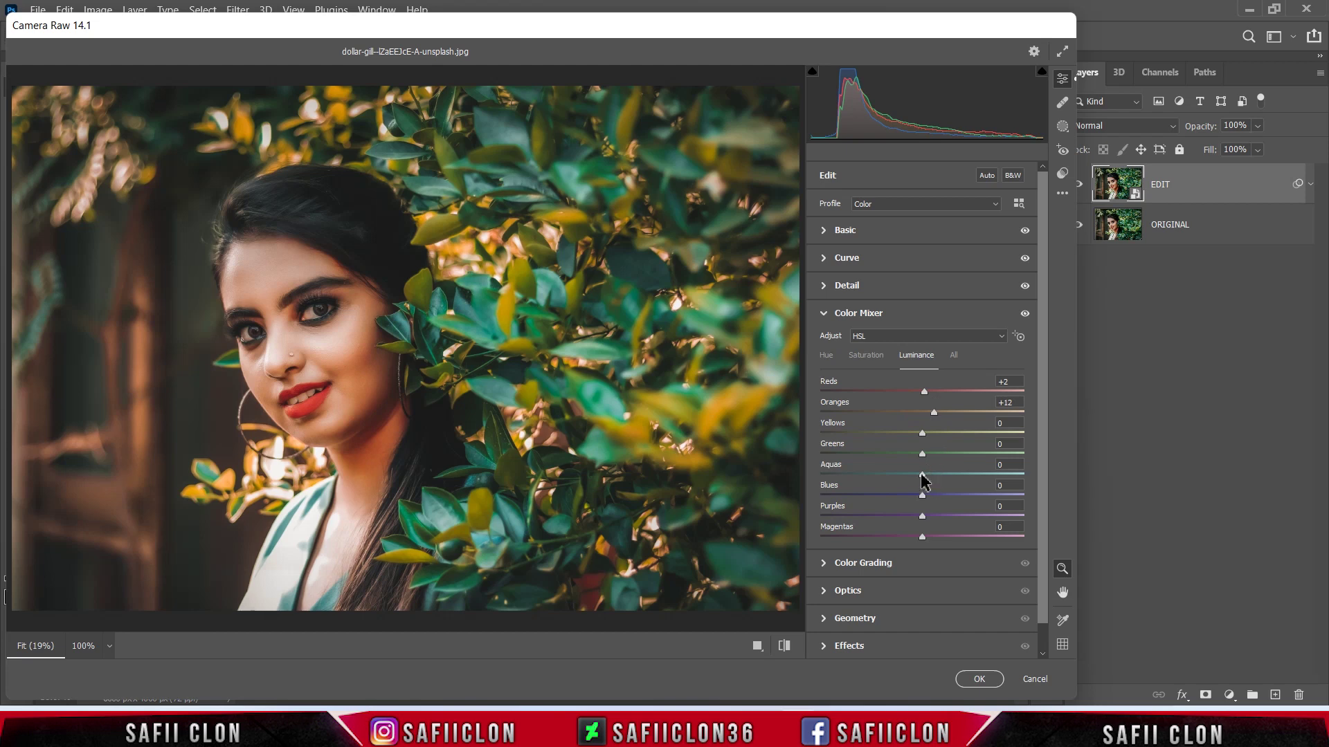
left_click_drag(921, 476, 936, 476)
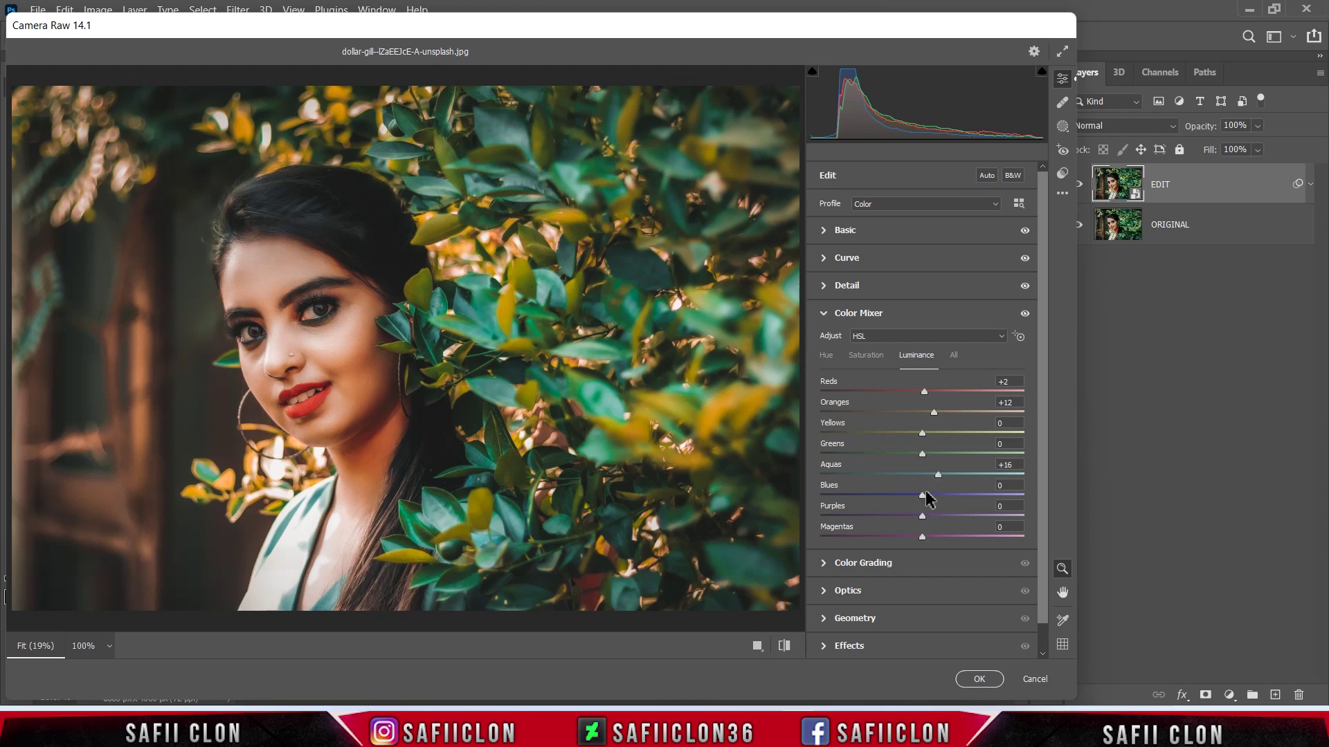
left_click_drag(923, 496, 938, 503)
left_click_drag(1043, 374, 1052, 424)
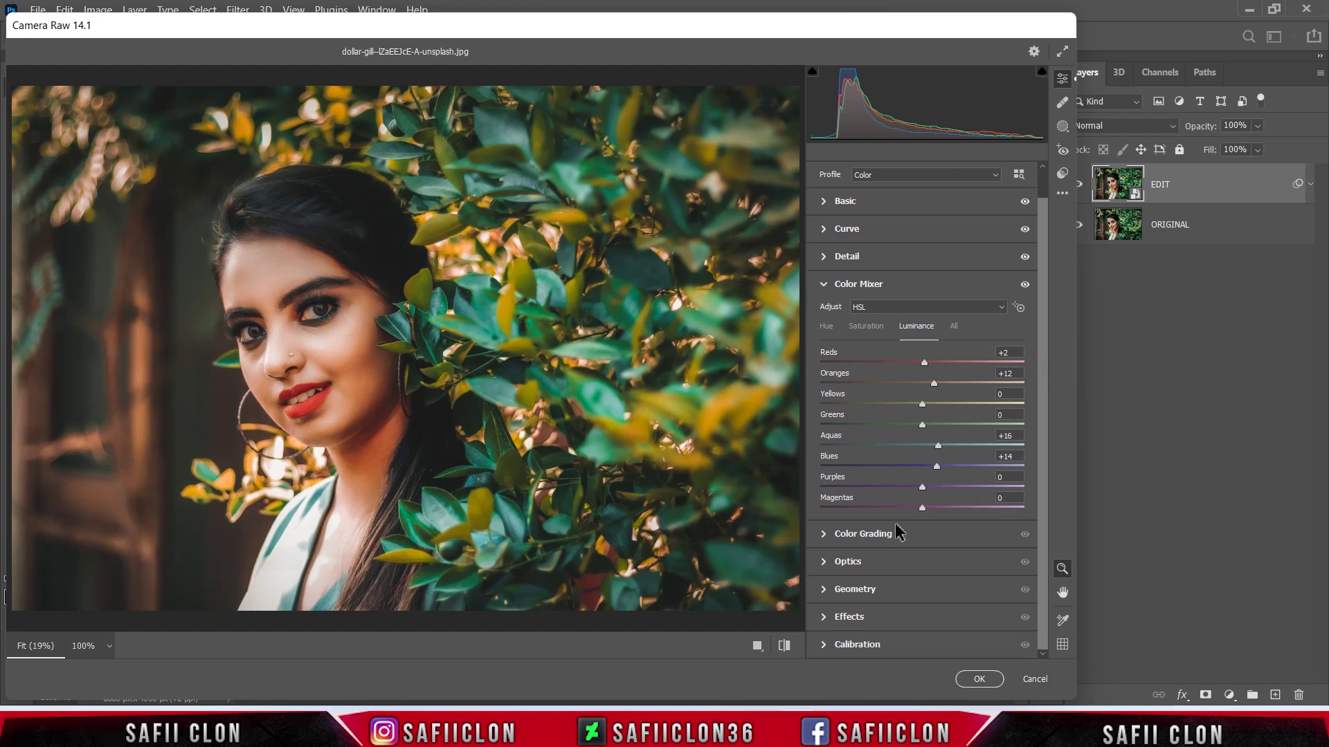
Grade shadows at Hue 29, Saturation 8 and highlights at Hue 121, Saturation 31.
left_click(870, 534)
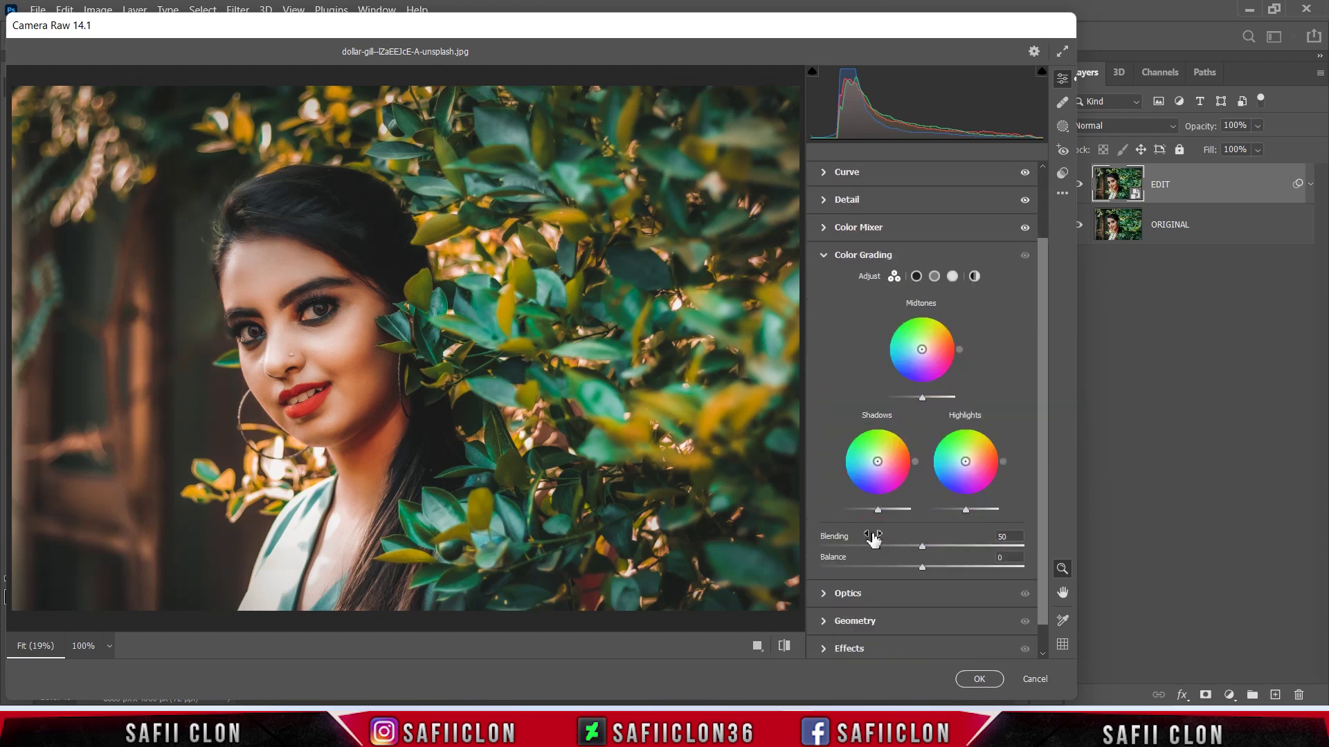
left_click(917, 276)
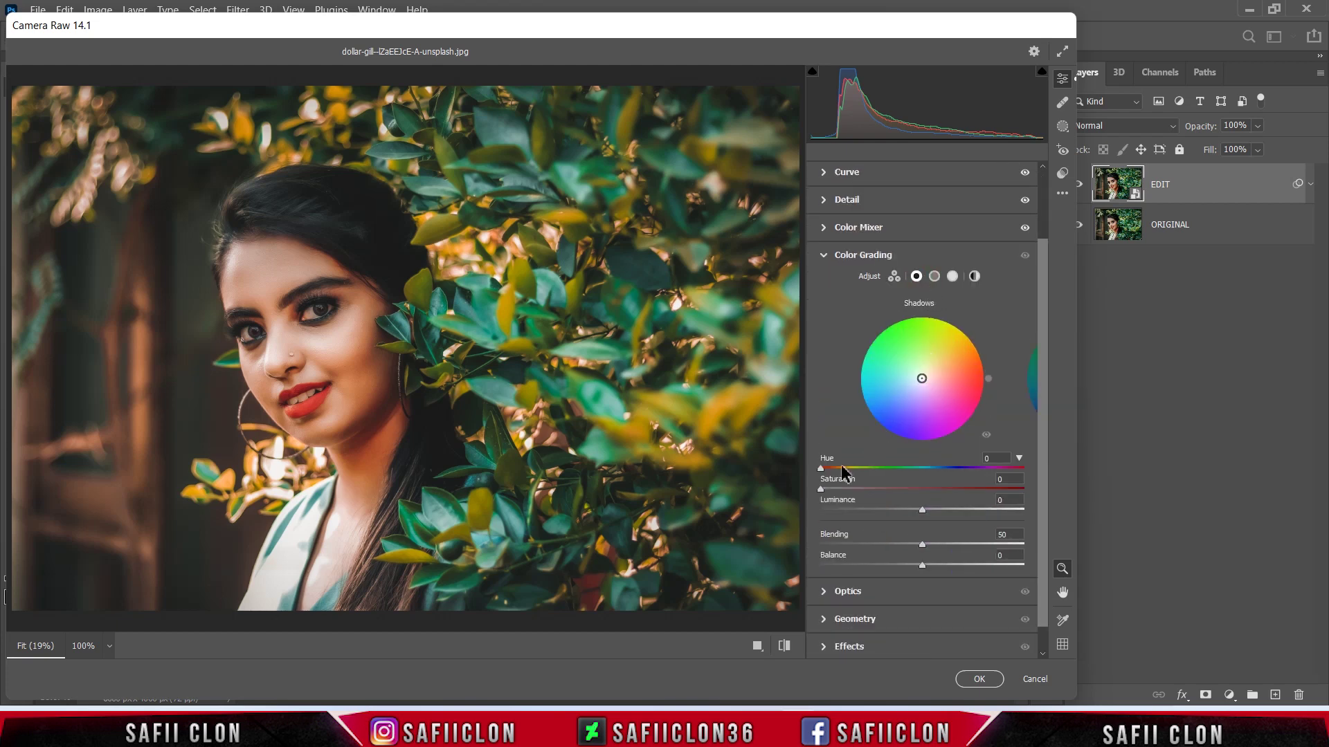
mouse_move(821, 468)
left_mouse_down()
mouse_move(838, 468)
mouse_move(837, 490)
left_mouse_up()
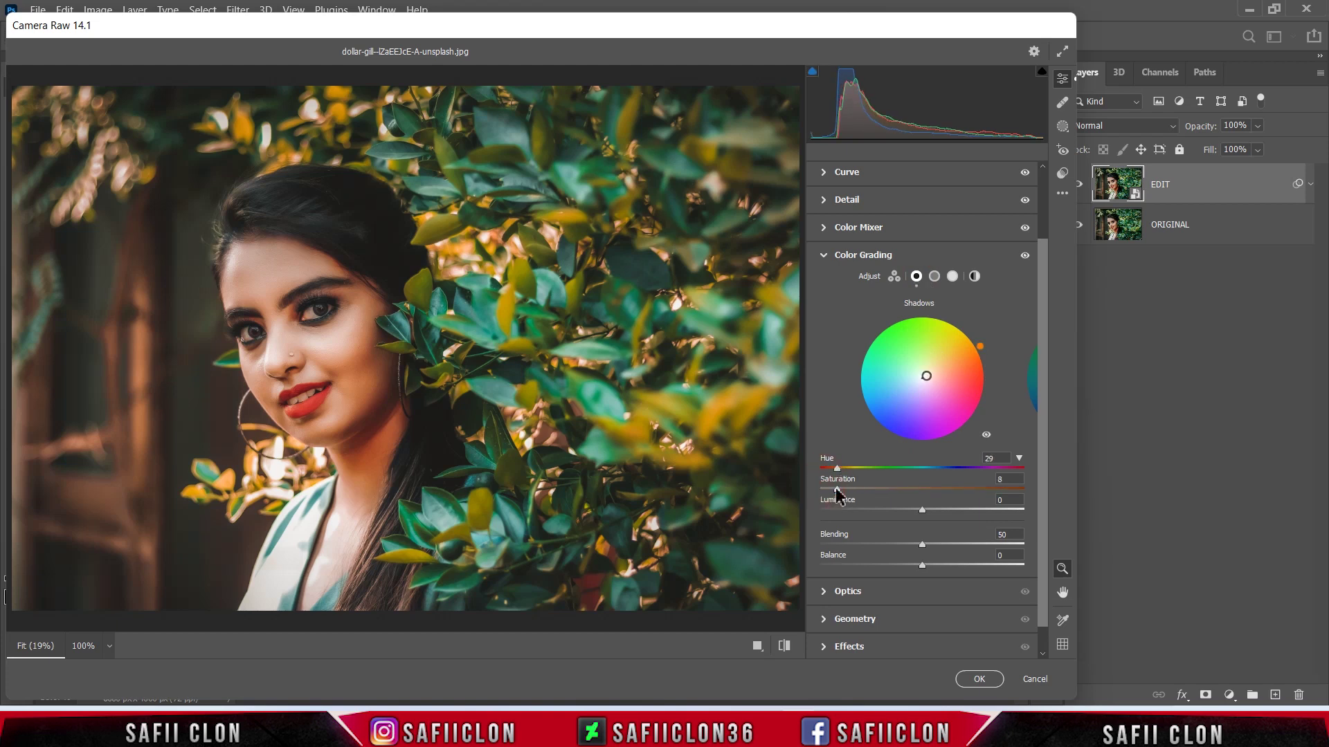
left_click(953, 276)
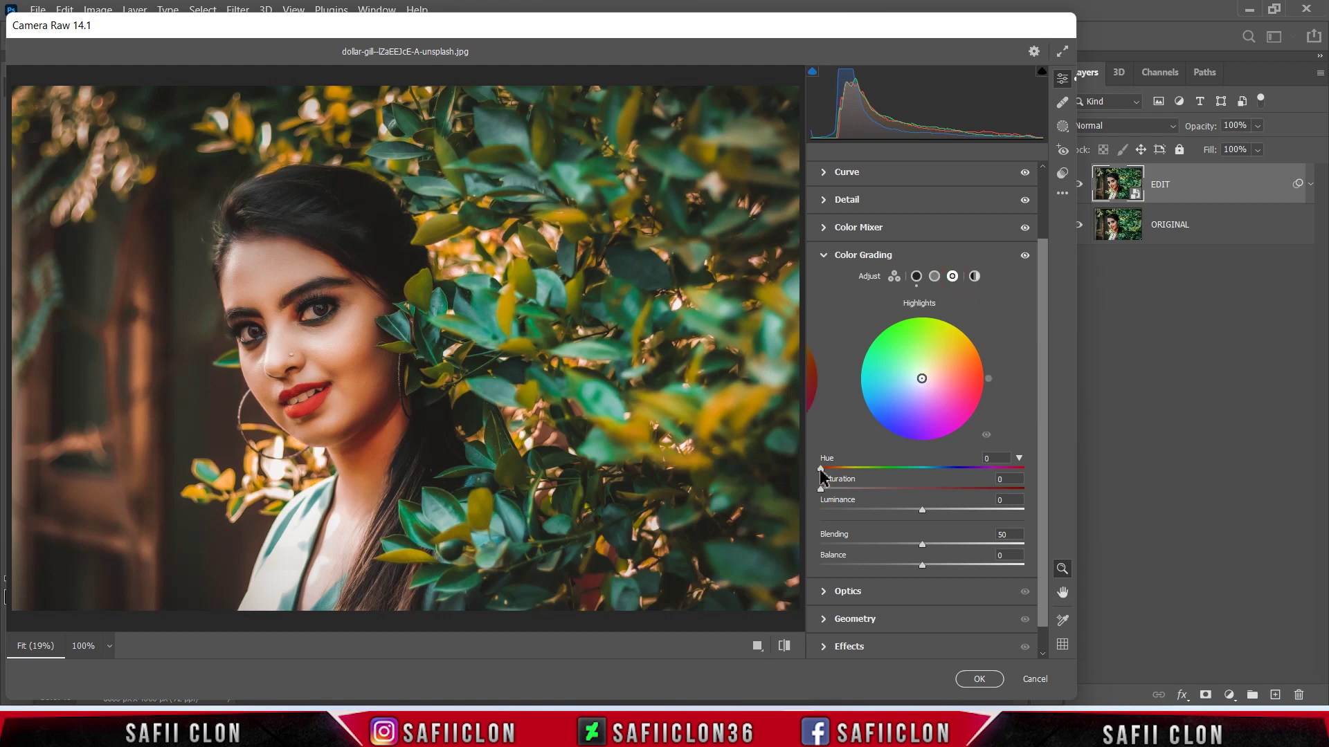
left_click_drag(820, 468, 891, 476)
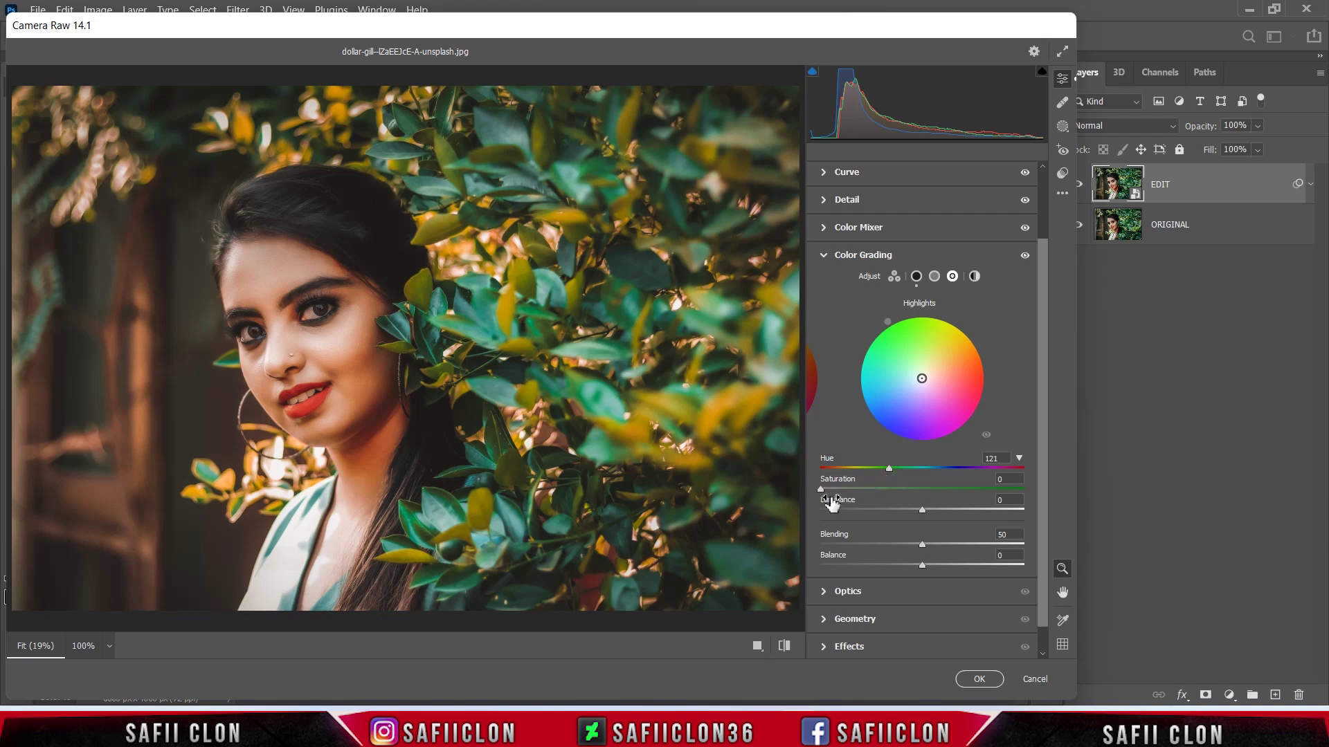
left_click_drag(822, 489, 876, 490)
left_click_drag(879, 491, 884, 490)
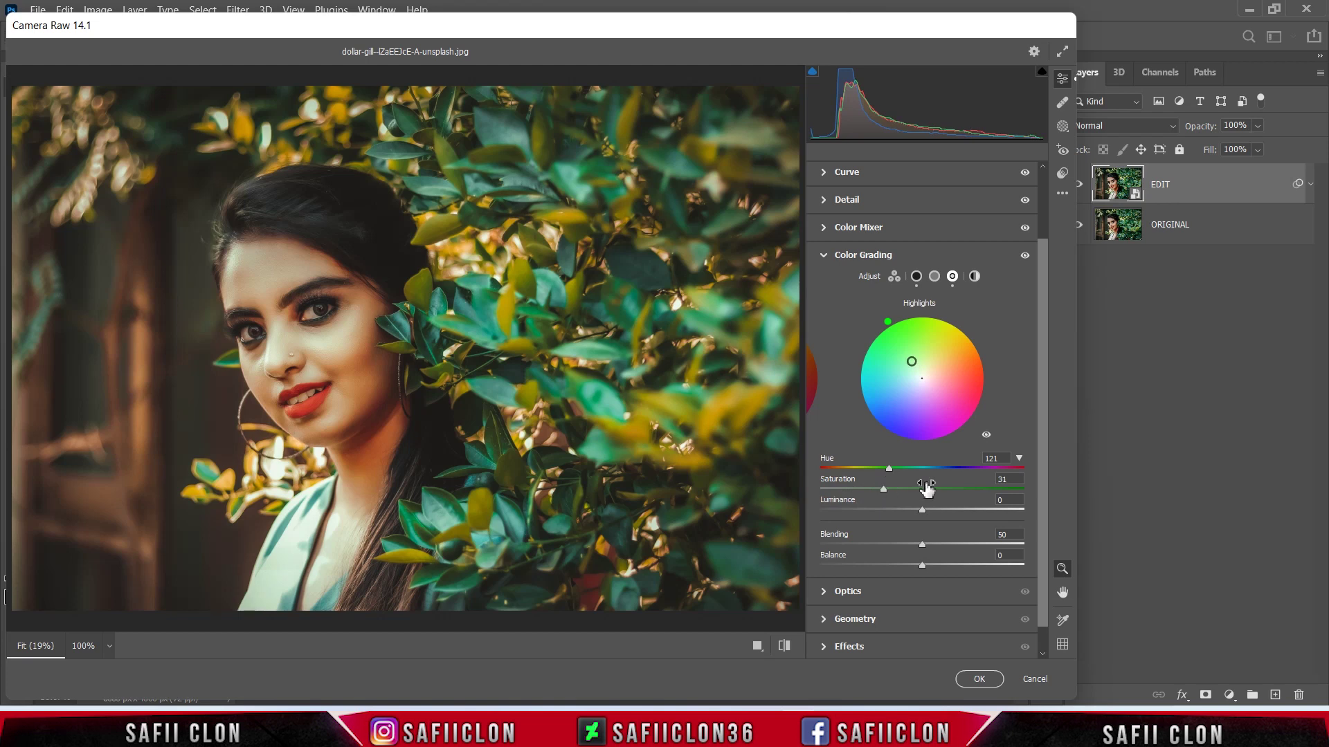
scroll(1040, 426, "down", 1)
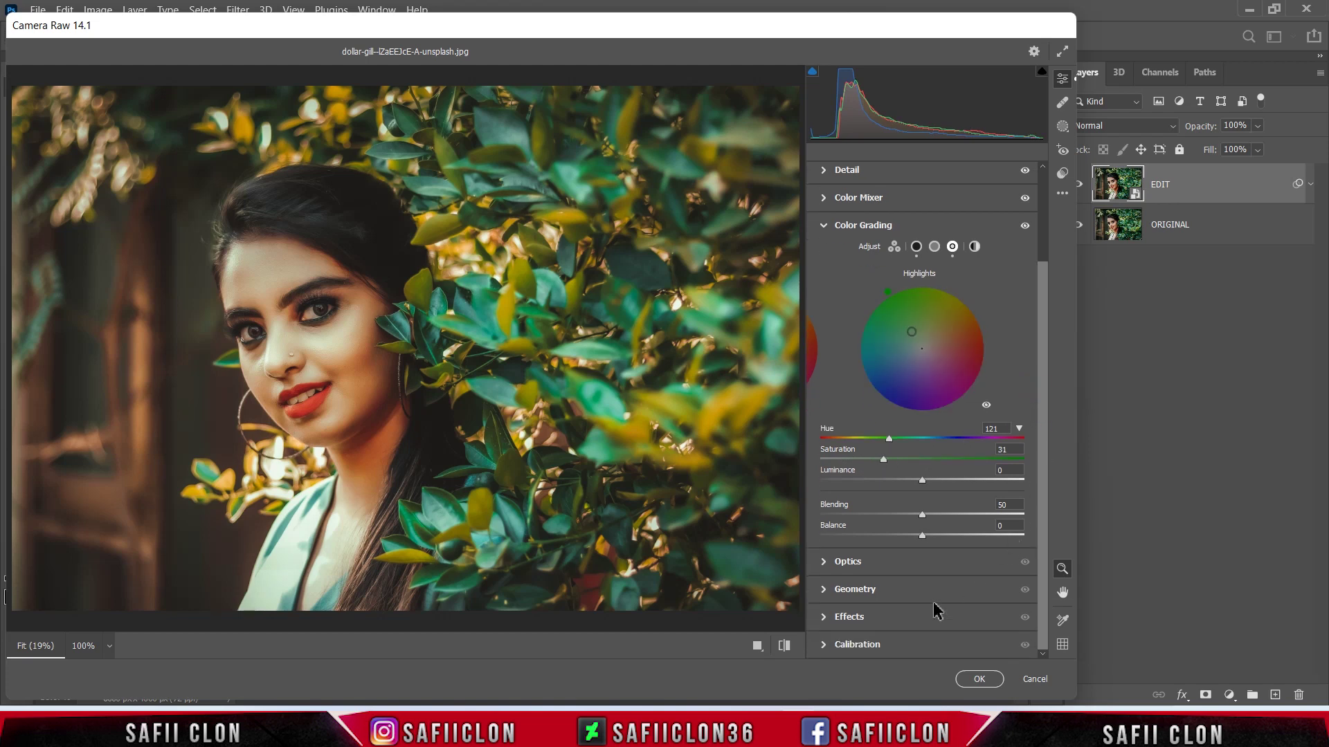
Set Calibration Green Primary Hue -16, reset green saturation, and Blue Primary Saturation -23.
left_click(858, 645)
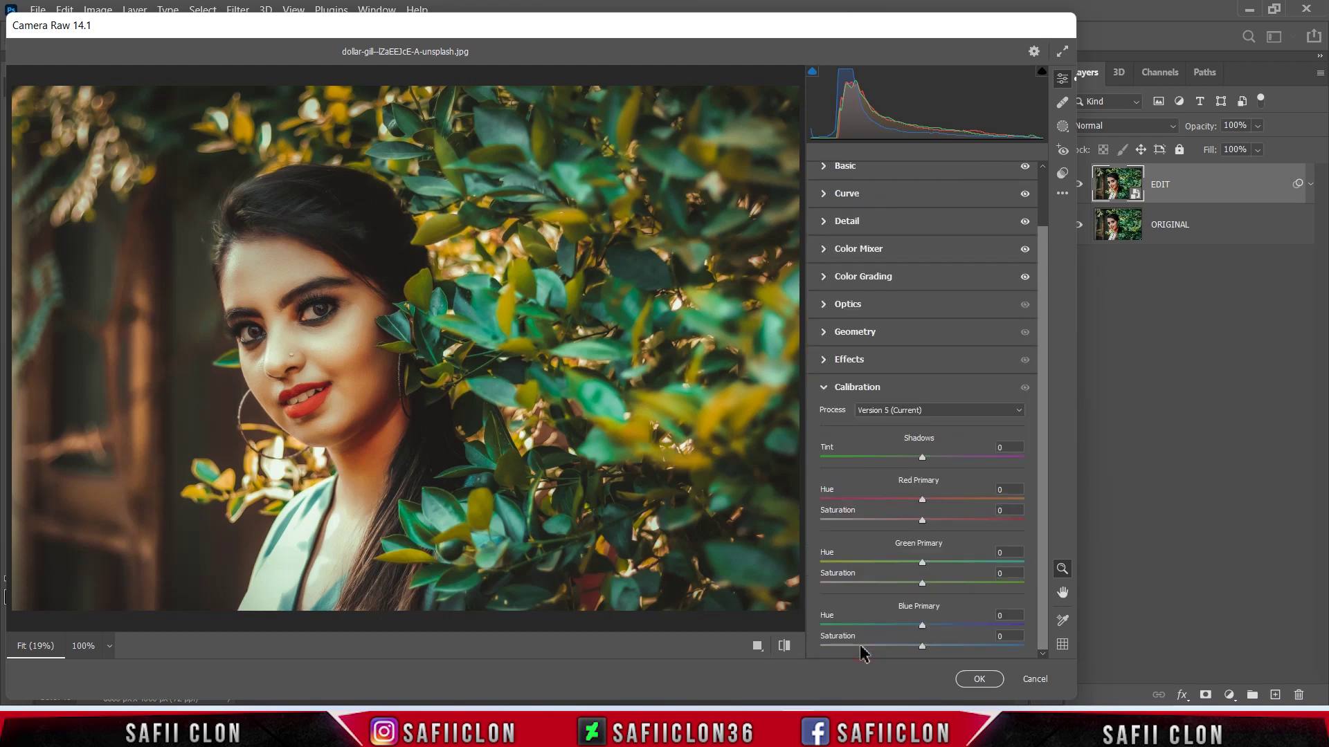
left_click_drag(923, 582, 924, 571)
double_click(924, 574)
left_click_drag(923, 644, 917, 647)
left_click_drag(1044, 474, 1051, 412)
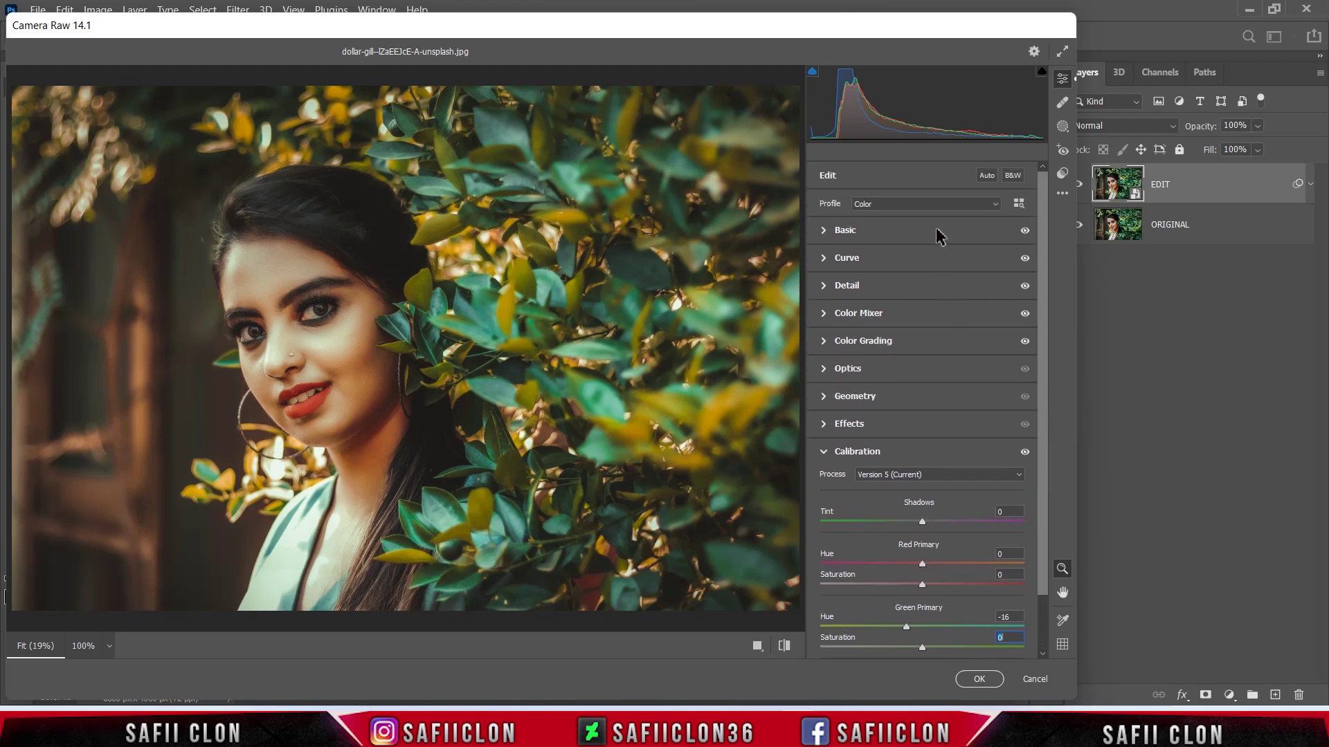
Apply the Artistic 03 profile at Amount 109.
left_click(930, 206)
left_click(866, 249)
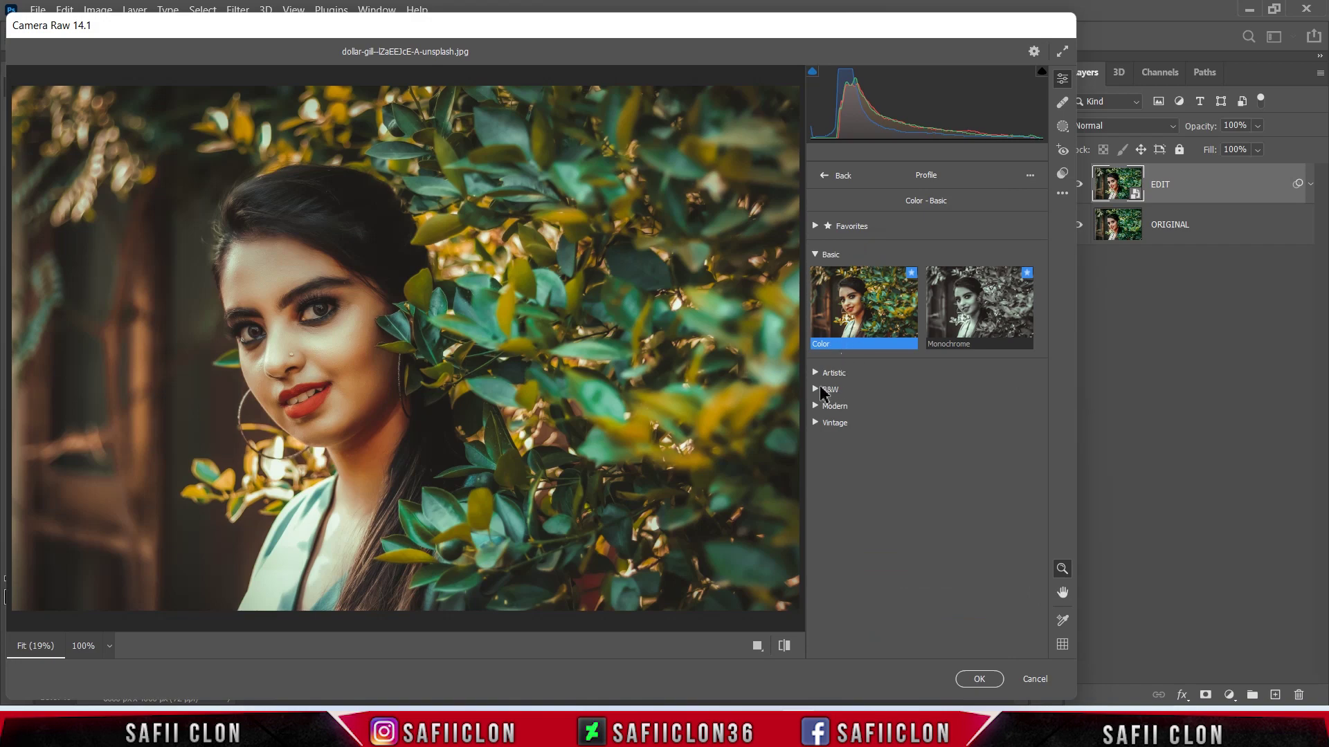
left_click(815, 373)
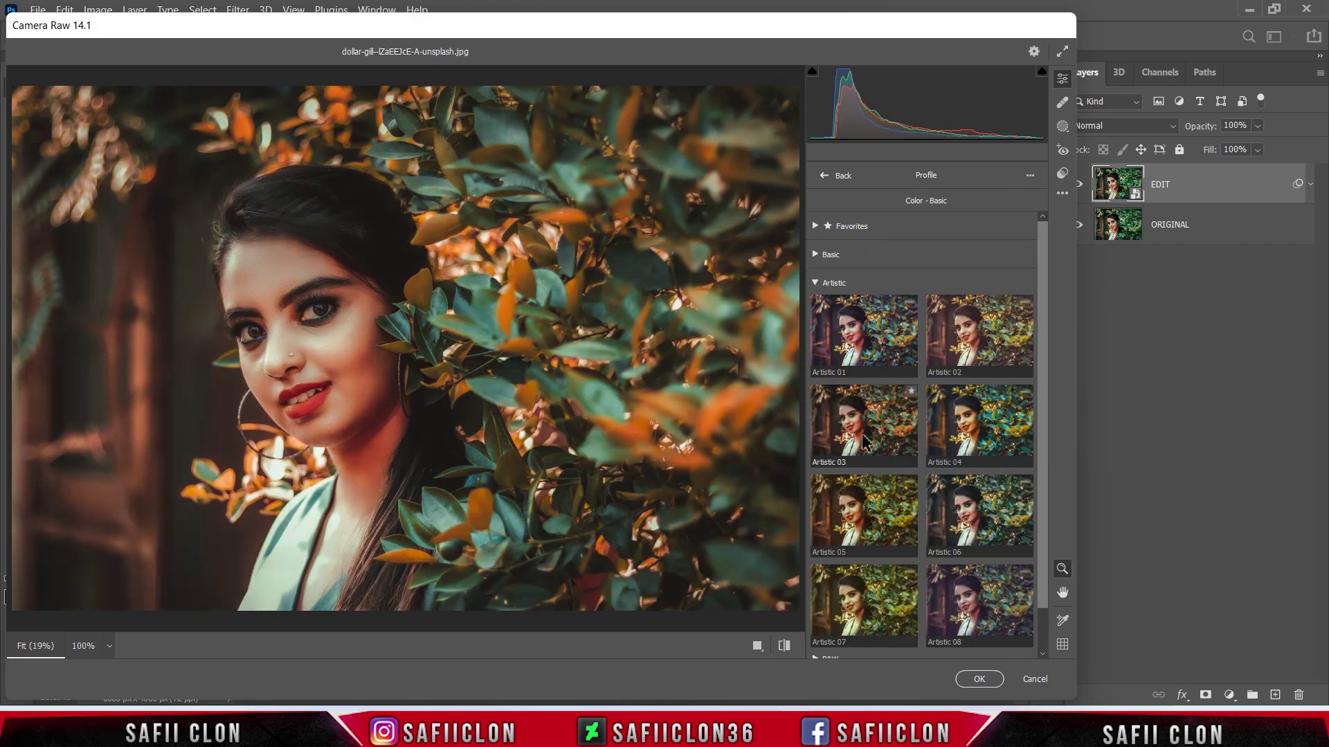
left_click(901, 437)
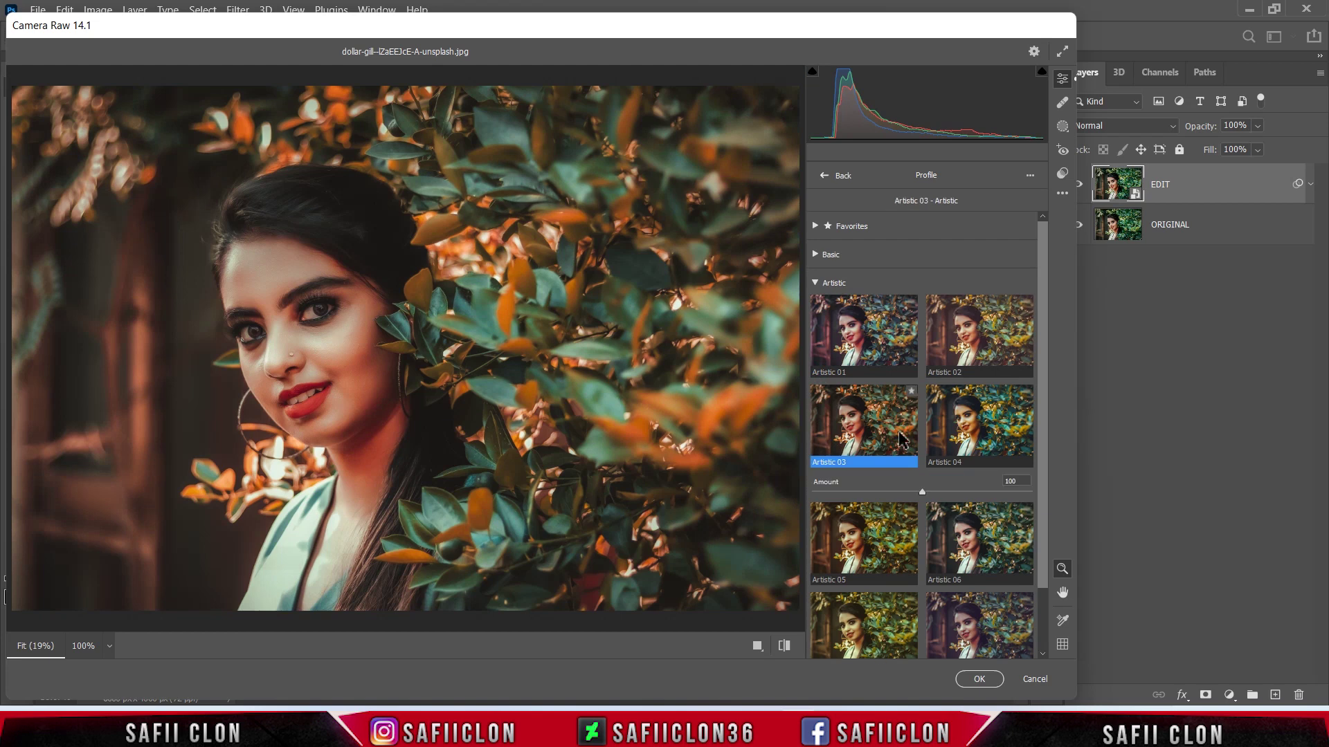
left_click_drag(922, 492, 951, 492)
left_click(826, 177)
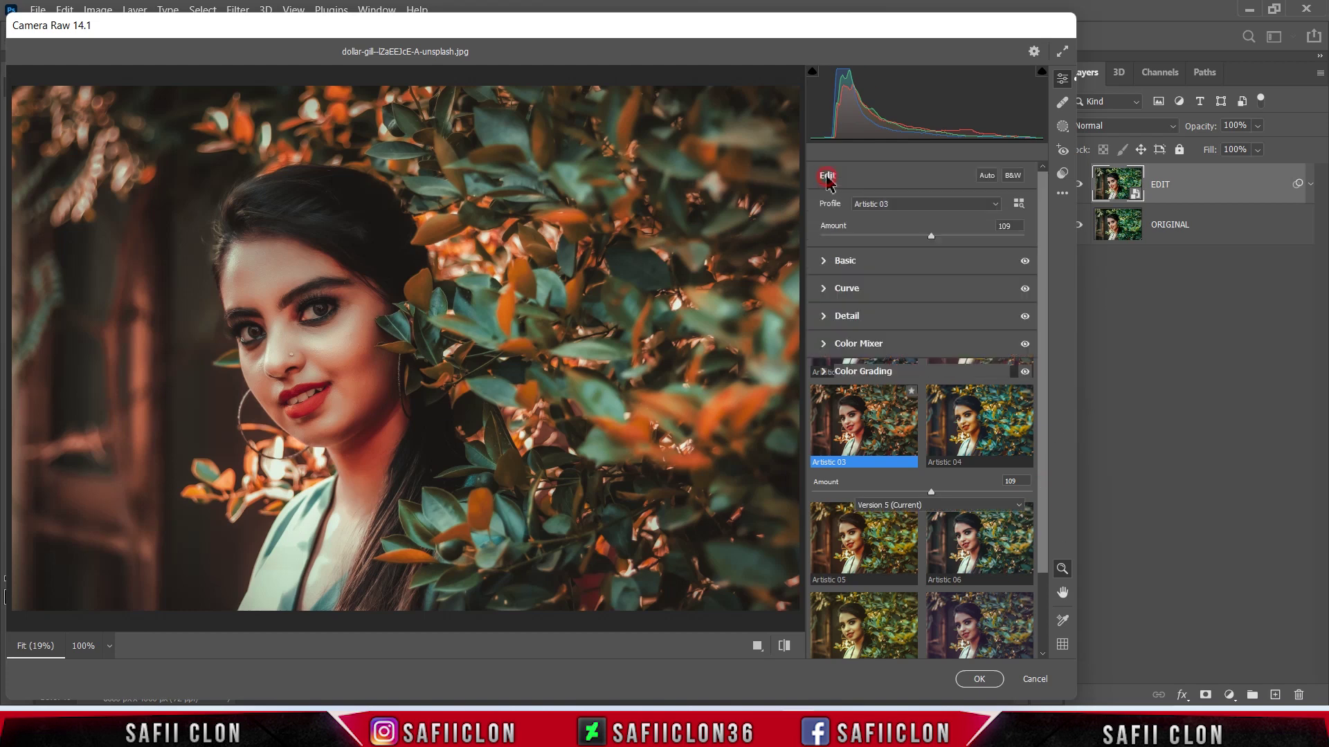
Draw a left-side linear gradient: Exposure +0.20, Highlights +78, Shadows +86, Whites +36, Blacks +10.
left_click(1063, 126)
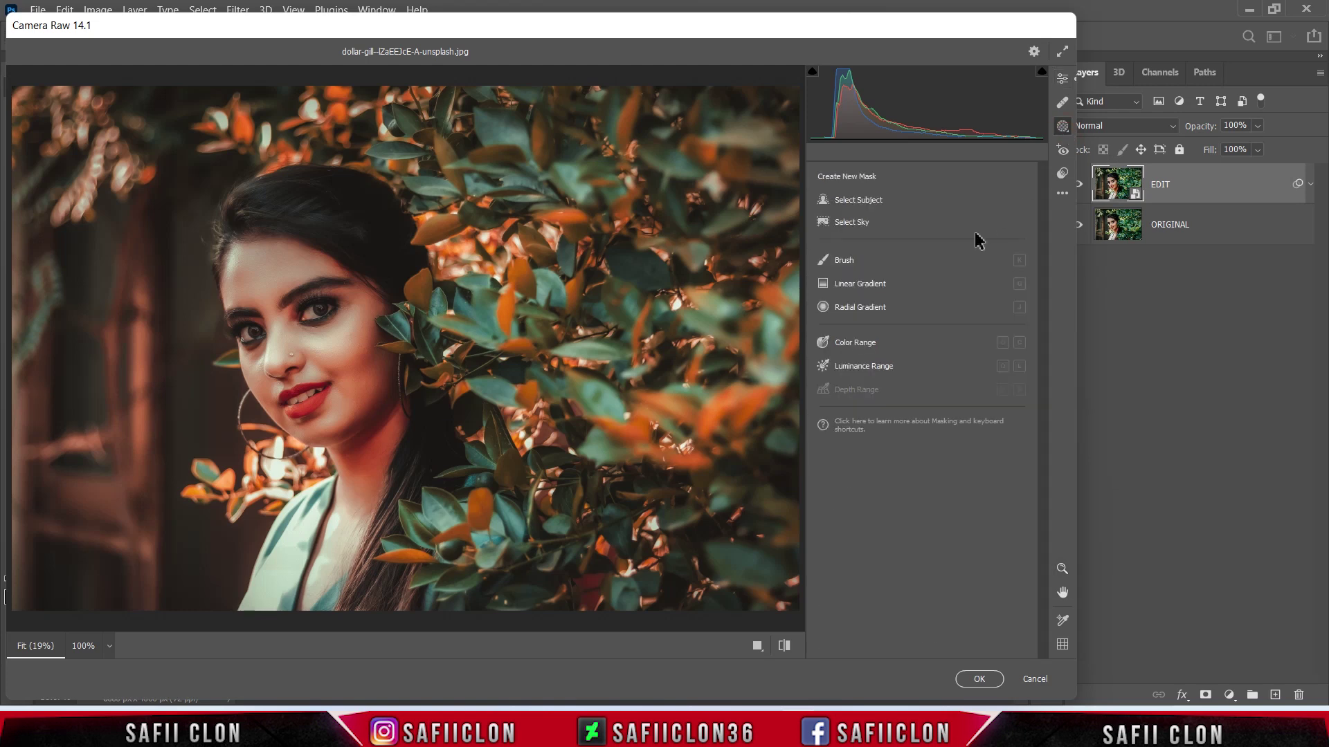
left_click(859, 289)
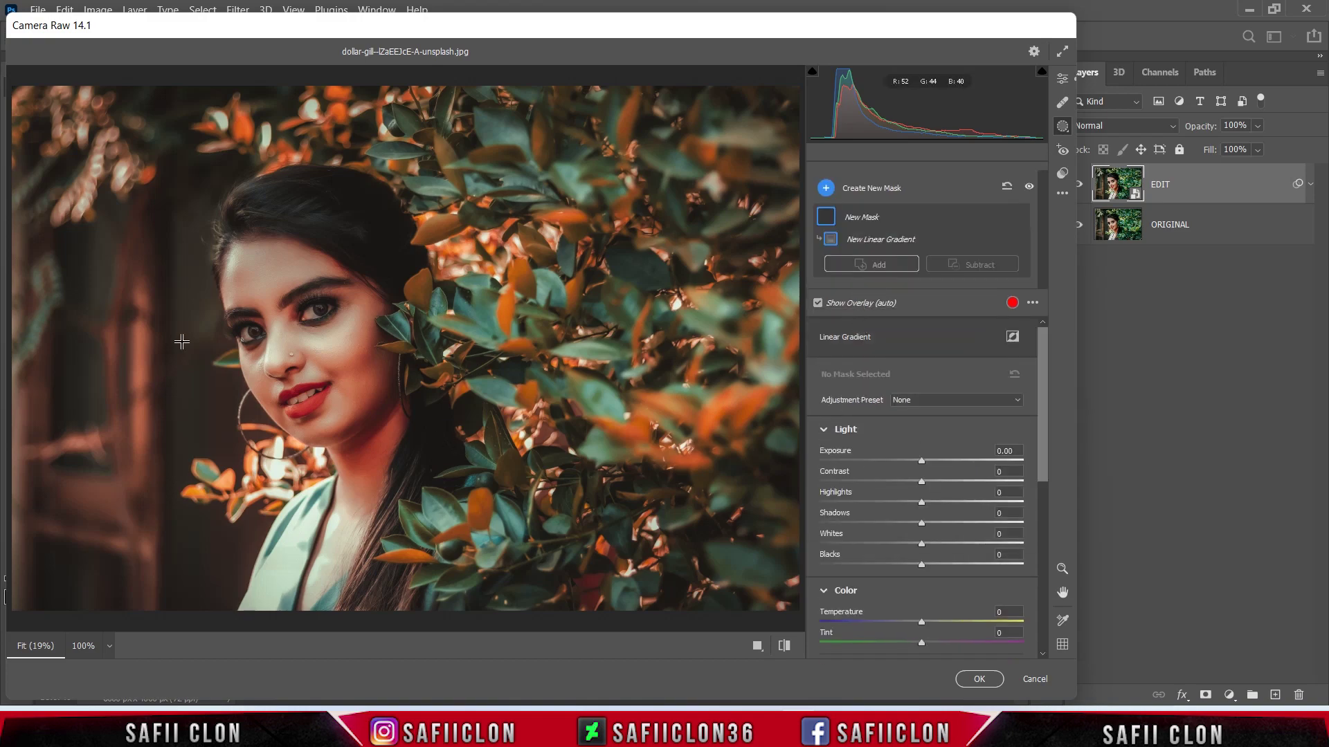
mouse_move(73, 214)
left_mouse_down()
mouse_move(442, 445)
mouse_move(418, 428)
left_mouse_up()
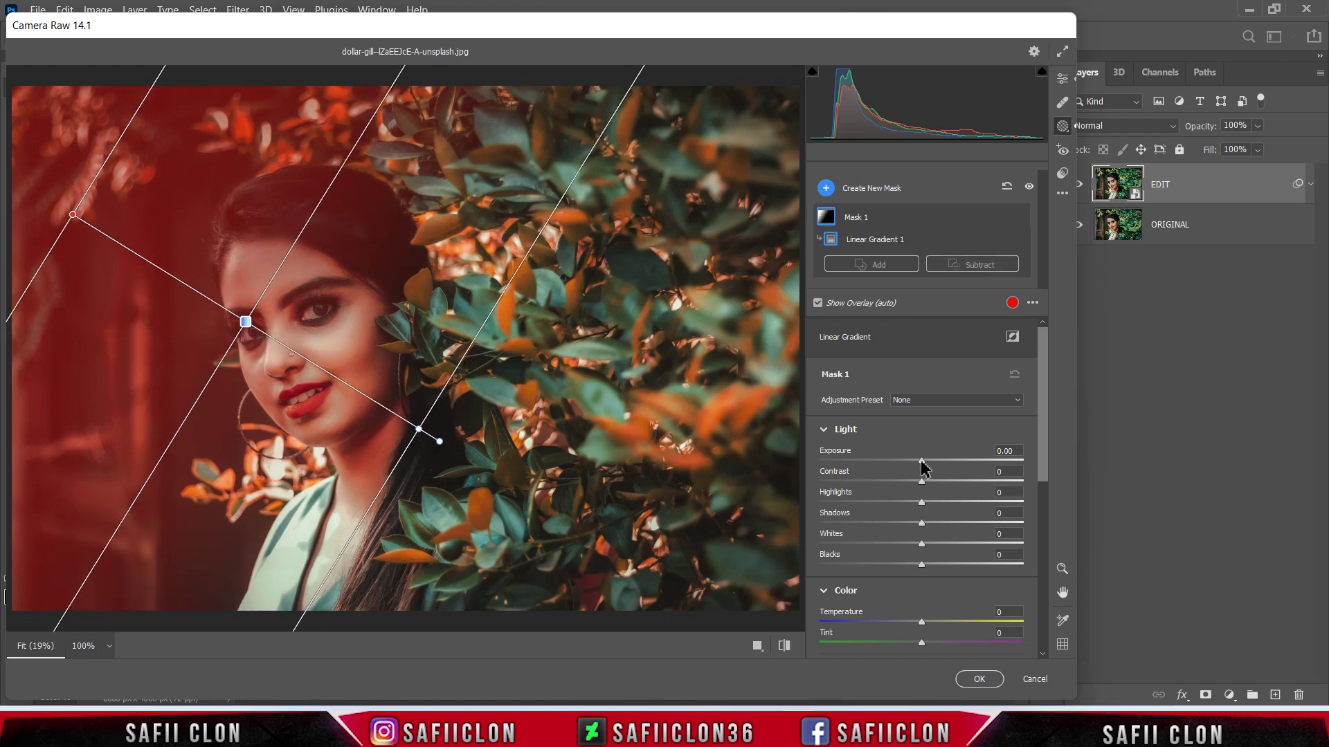
left_click_drag(922, 467, 925, 469)
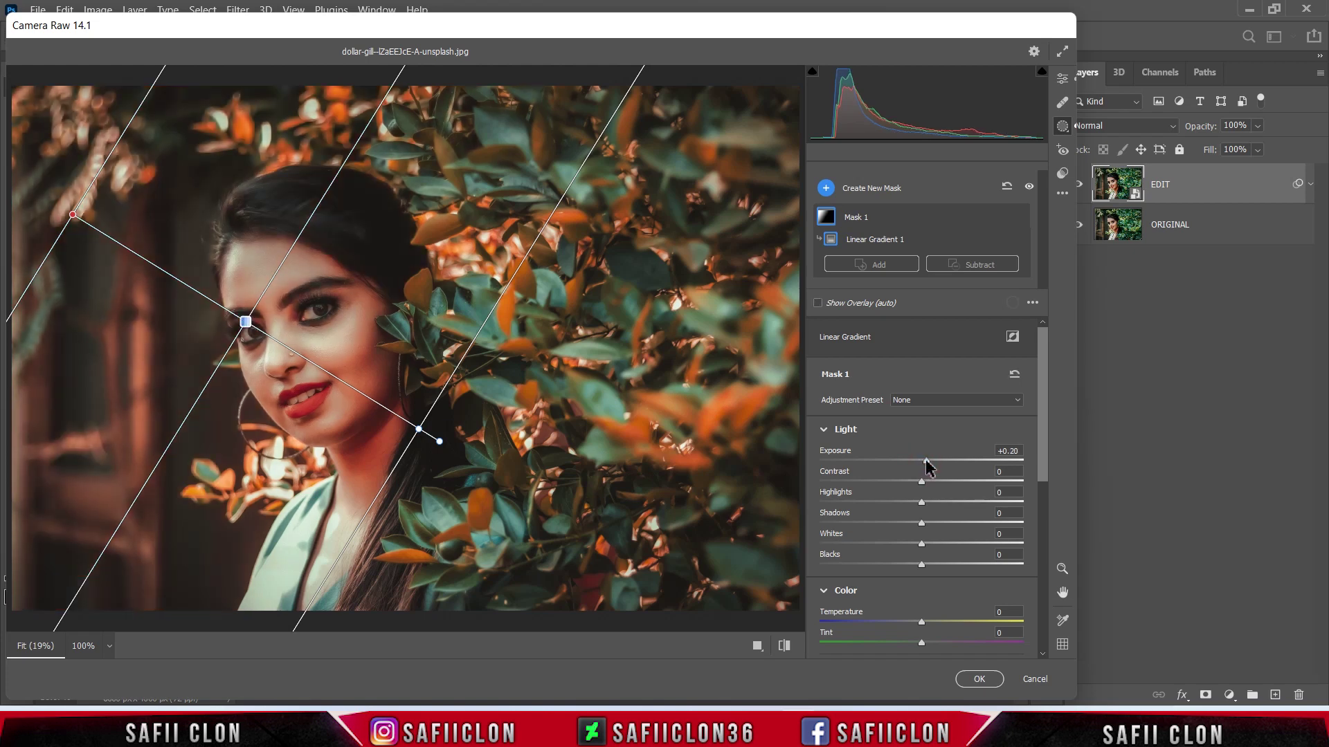
left_click_drag(921, 502, 998, 498)
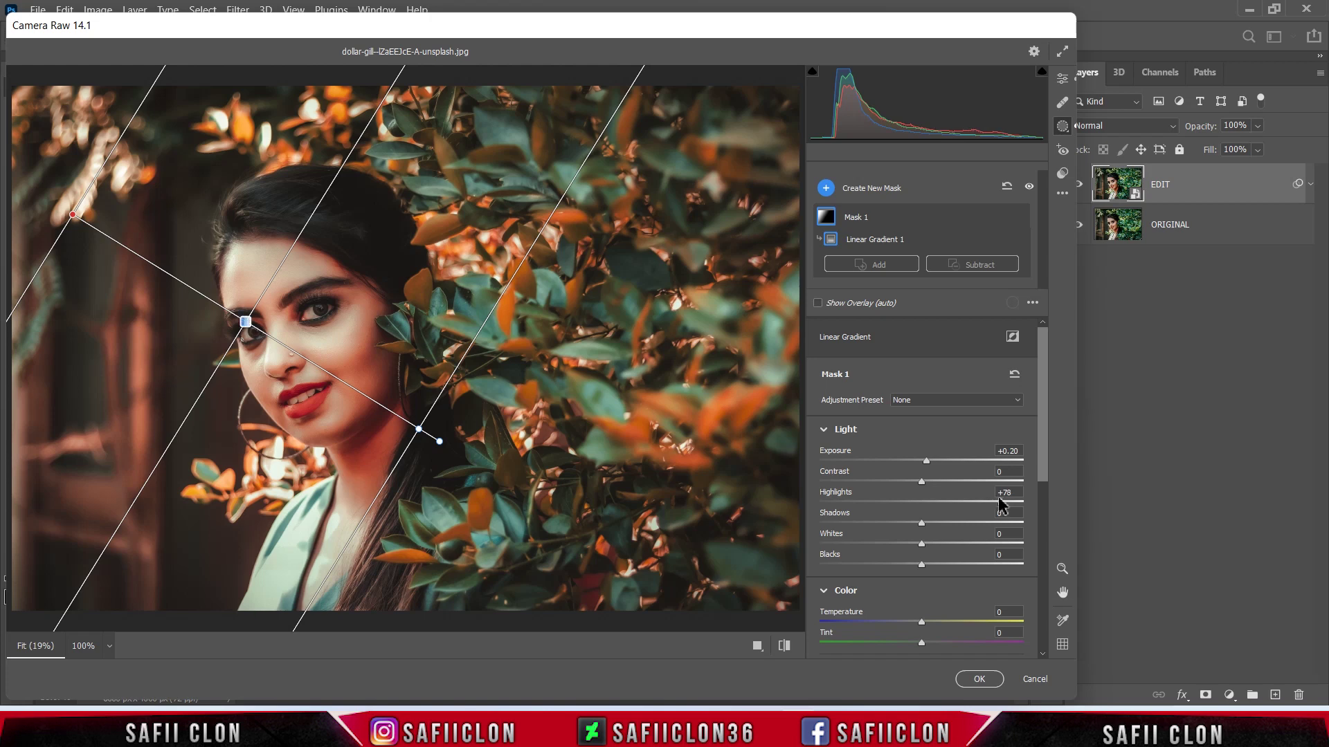
left_click_drag(921, 523, 997, 531)
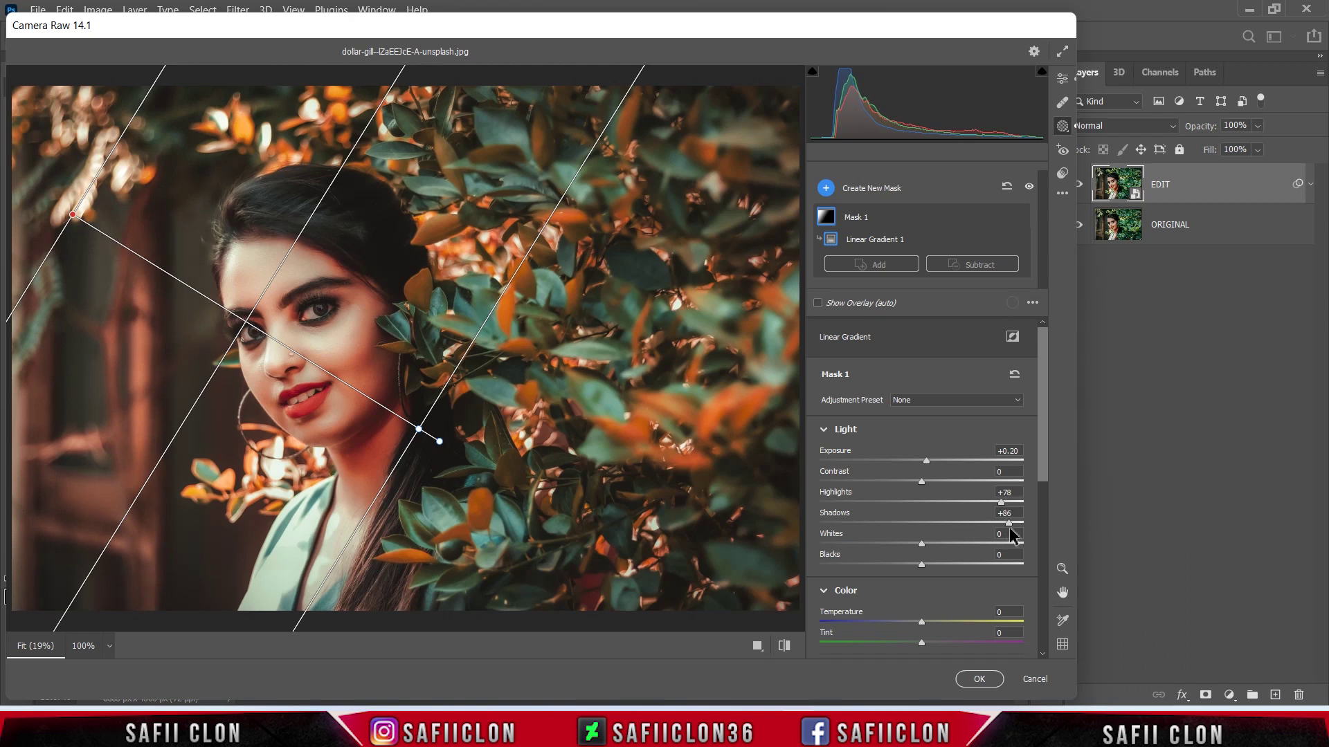
left_click_drag(921, 544, 952, 547)
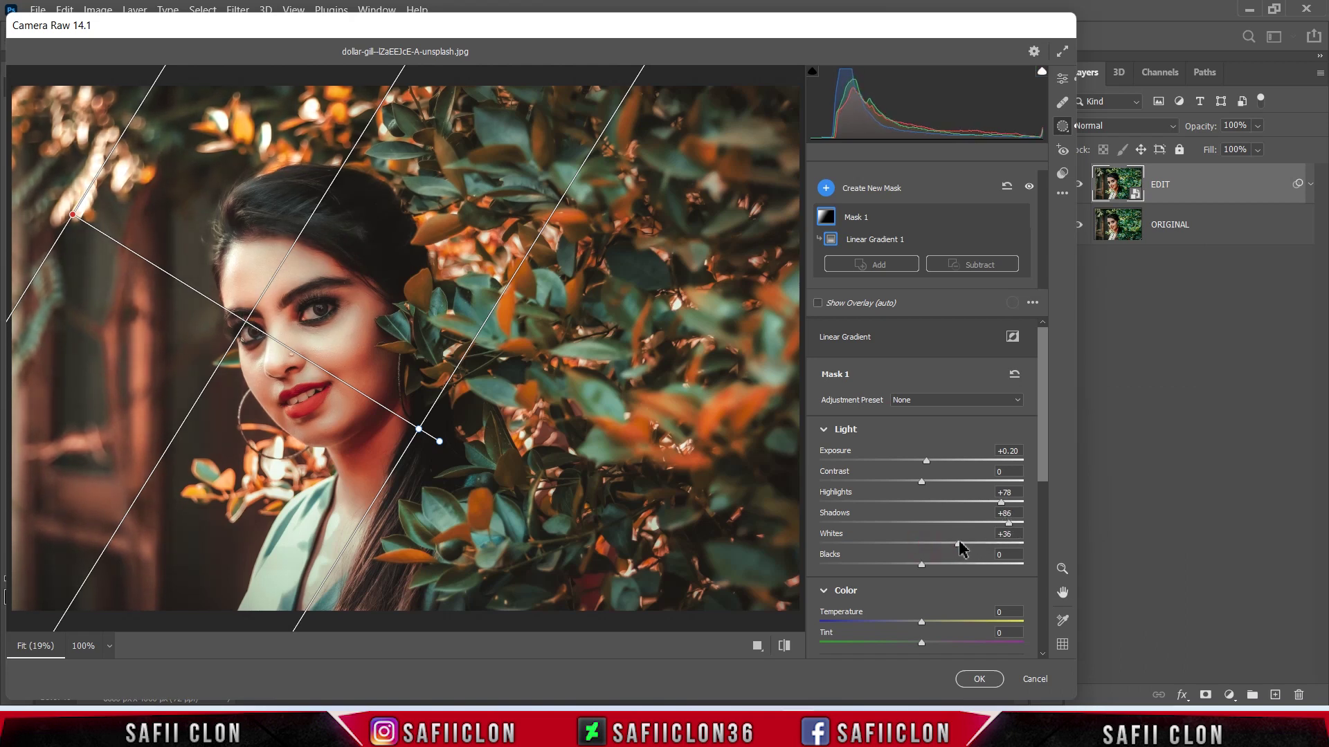
left_click_drag(921, 564, 928, 562)
left_click(847, 190)
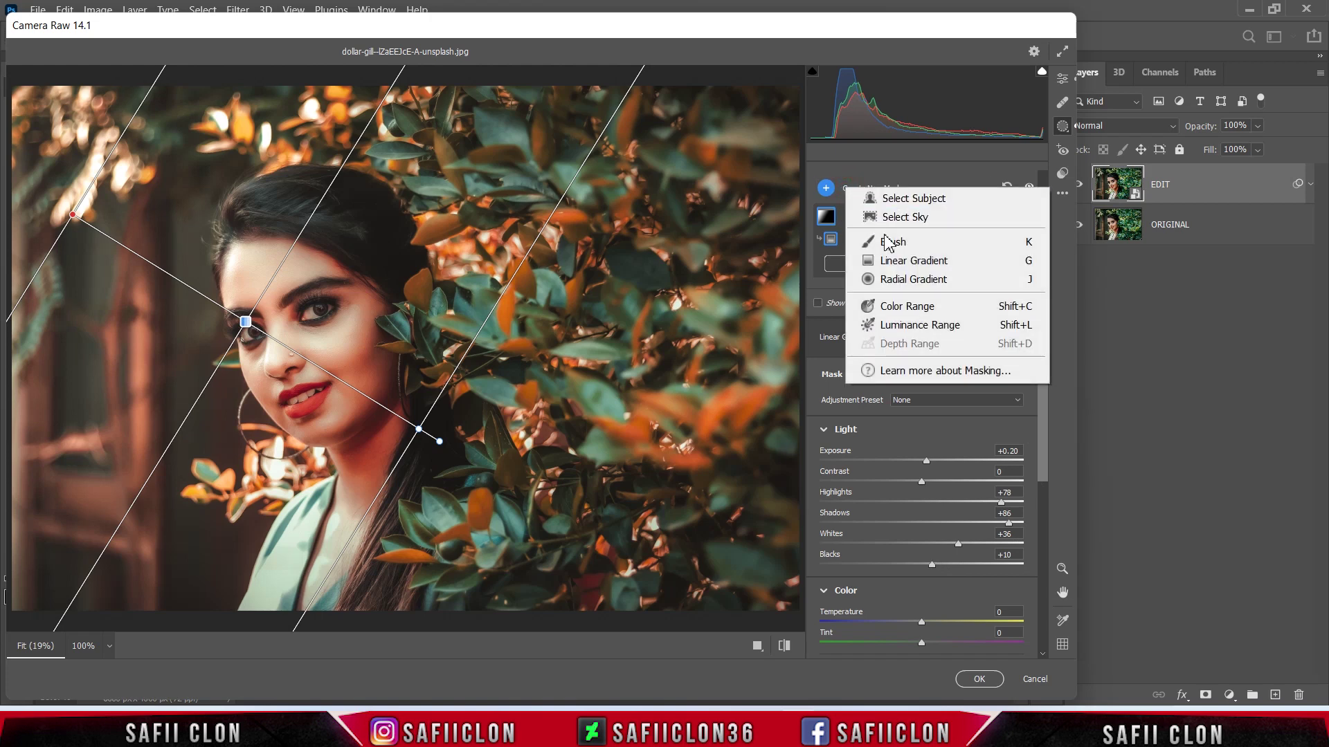
left_click(914, 263)
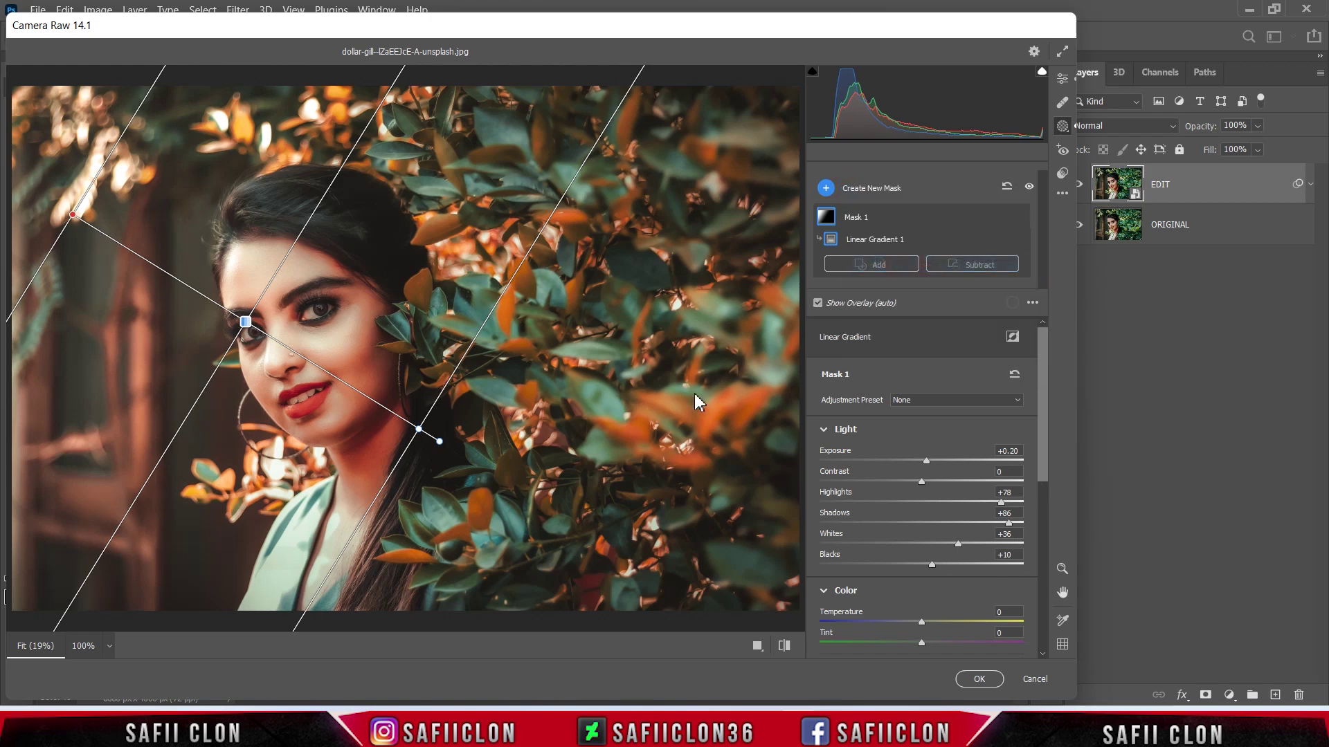
Drag a linear gradient mask from the lower right toward the face over the right-side leaves.
left_click_drag(637, 504, 313, 350)
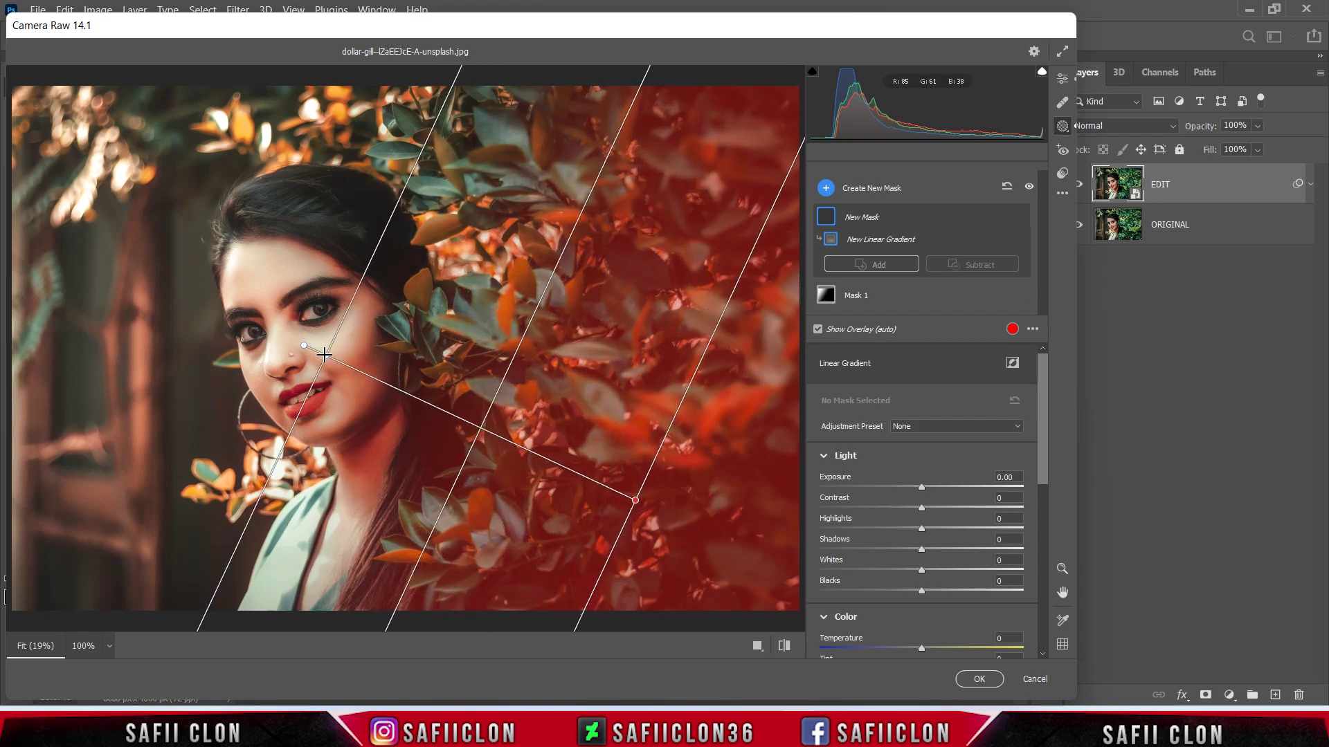
left_click_drag(636, 500, 687, 516)
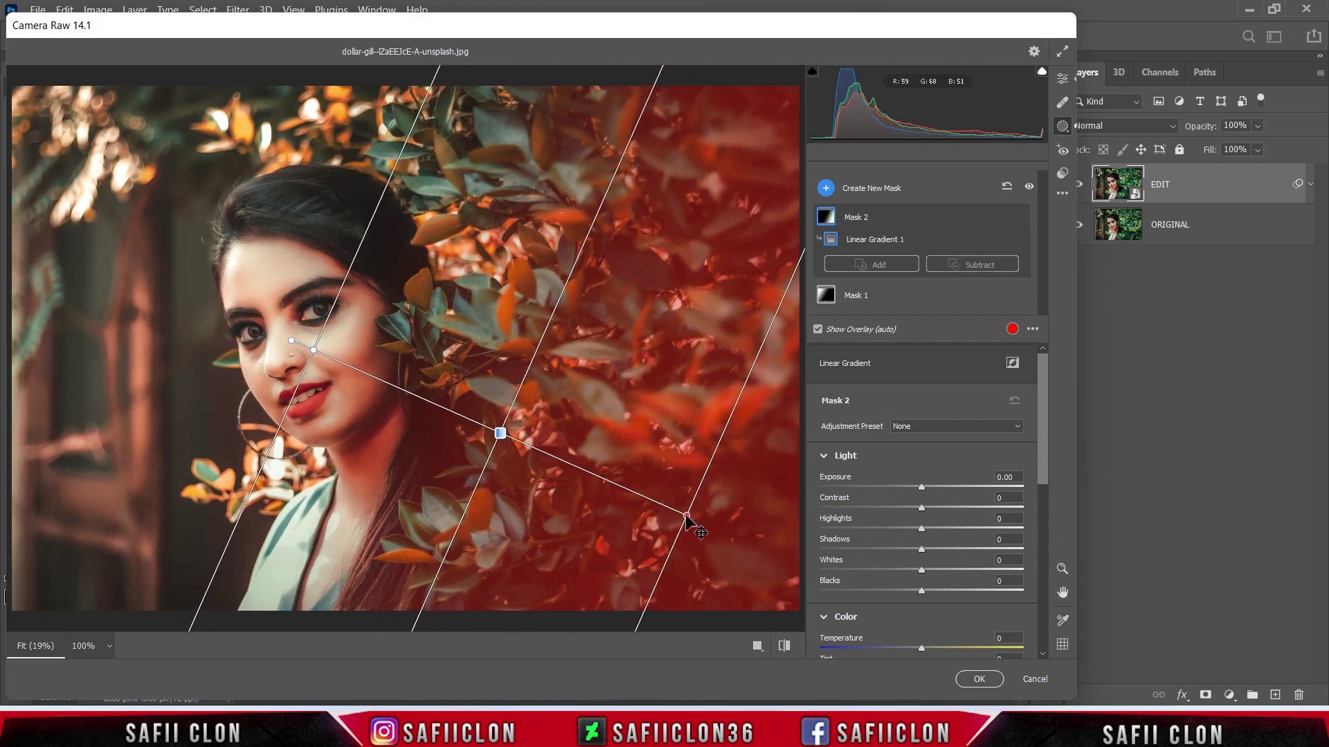
scroll(1048, 474, "down", 1)
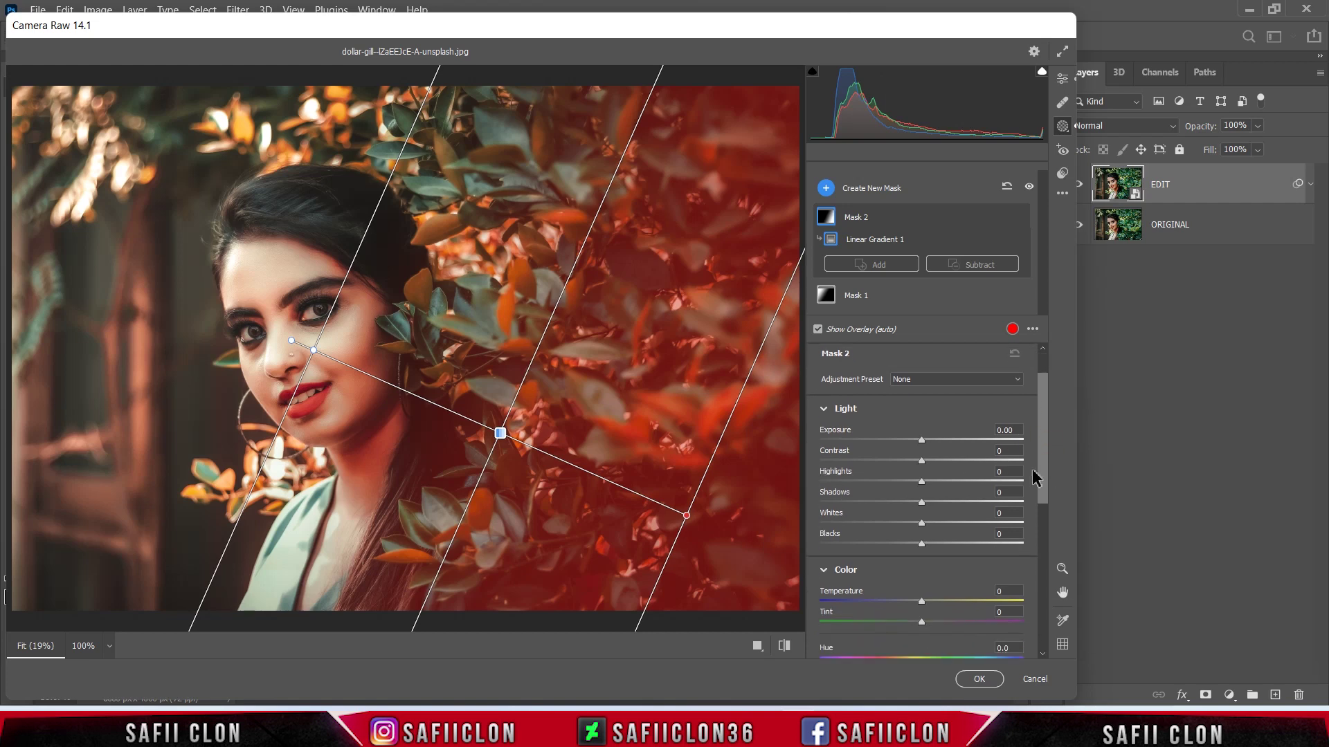
Darken that mask with Exposure -0.55, Contrast -7, Highlights -24 and Whites -48.
left_click_drag(921, 438, 908, 438)
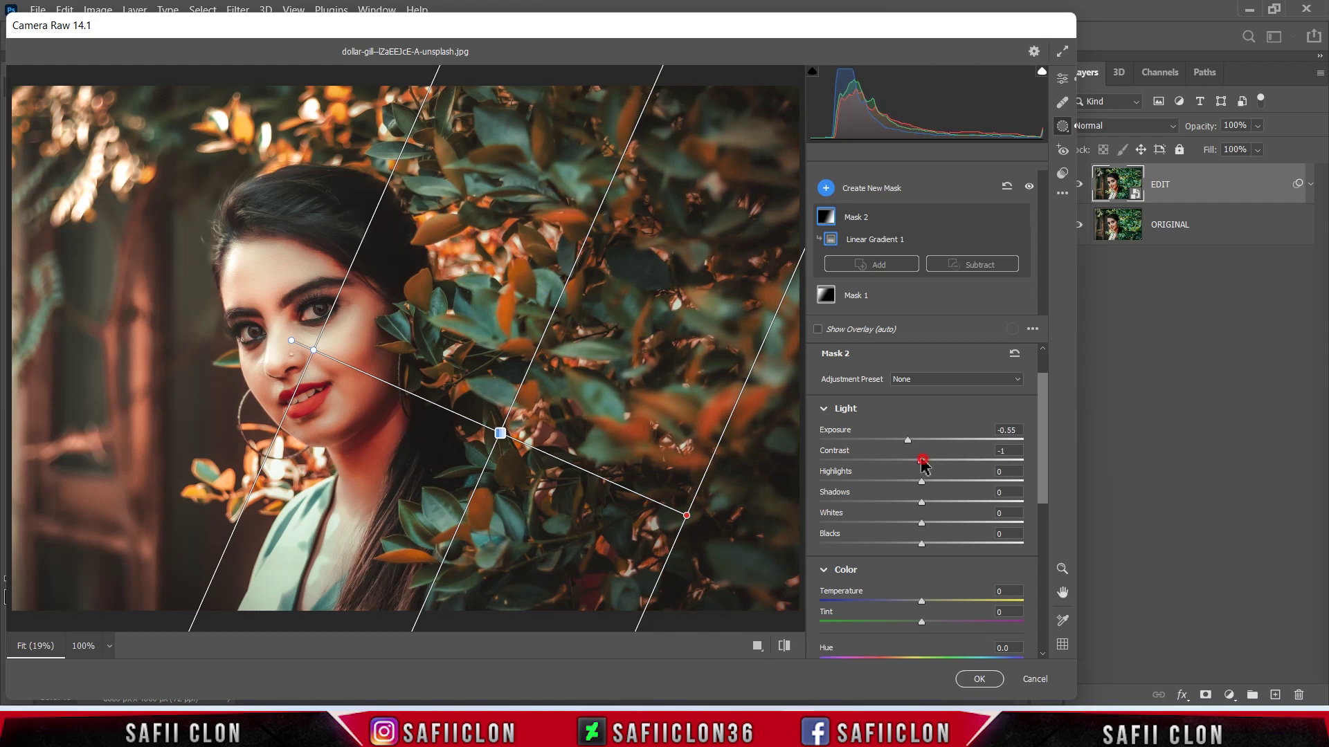
left_click_drag(921, 461, 913, 462)
mouse_move(922, 482)
left_mouse_down()
mouse_move(906, 485)
mouse_move(924, 501)
mouse_move(906, 523)
mouse_move(877, 524)
mouse_move(929, 550)
left_mouse_up()
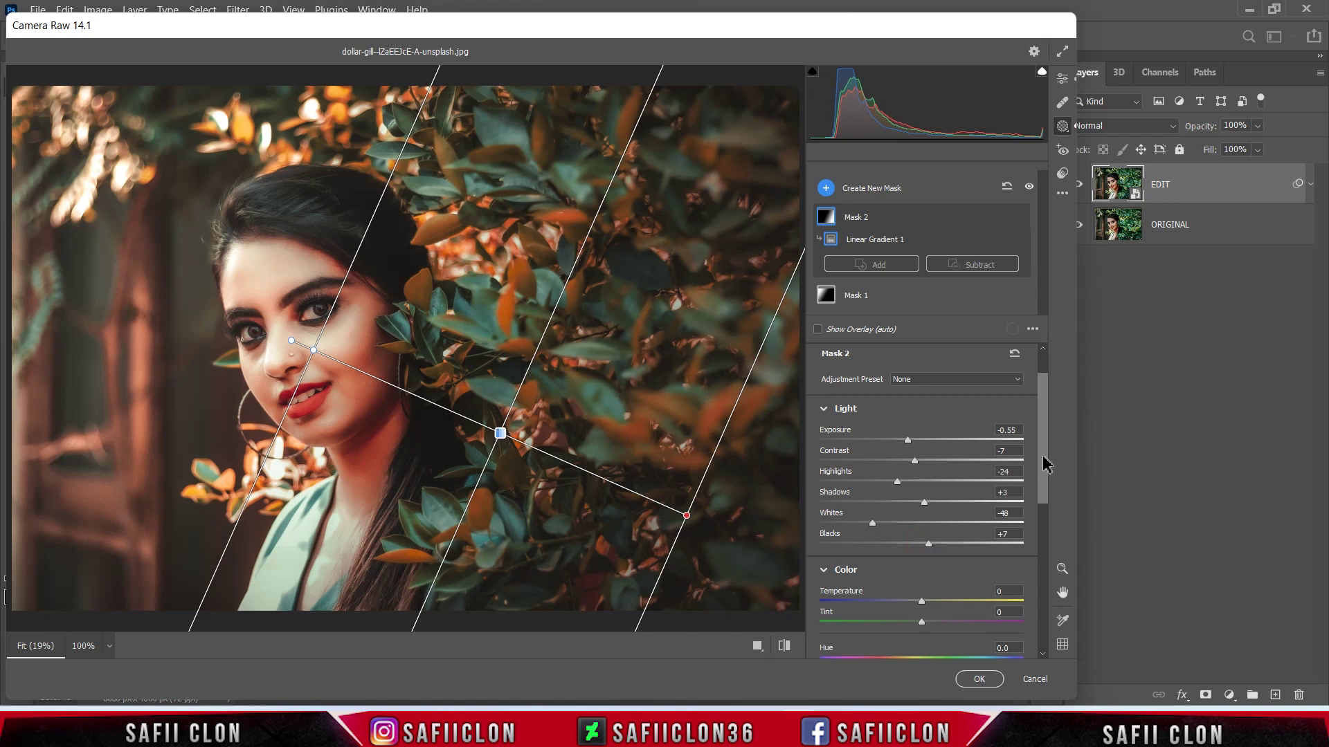
left_click_drag(1045, 456, 1047, 447)
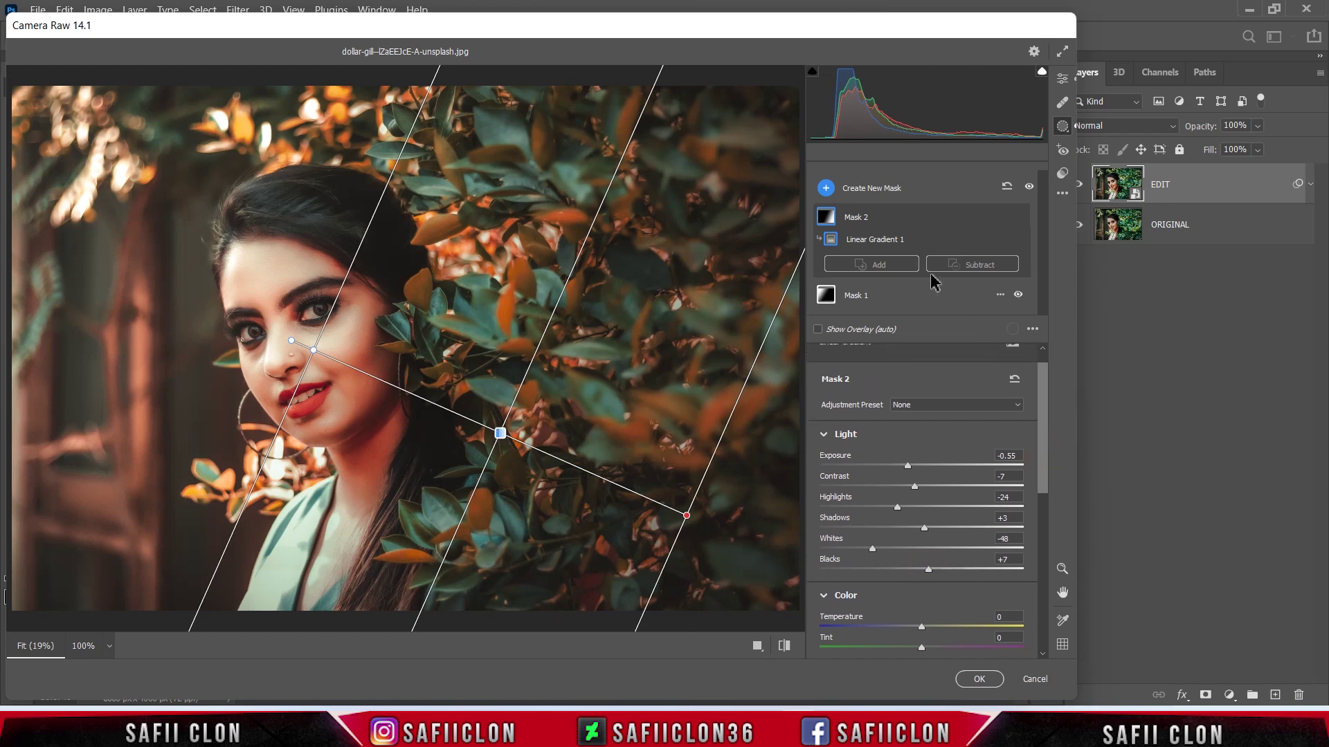
left_click(826, 188)
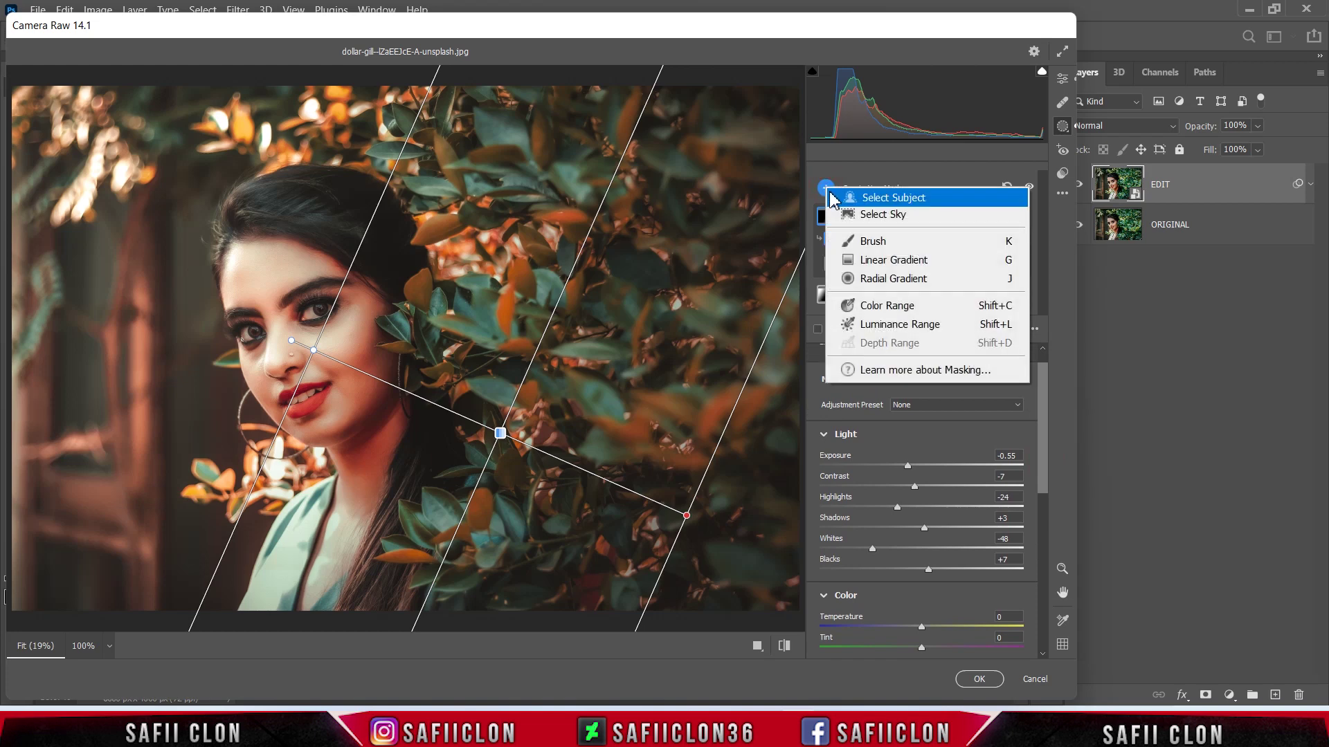
Draw a radial gradient ellipse around the woman's face and widen it.
left_click(885, 282)
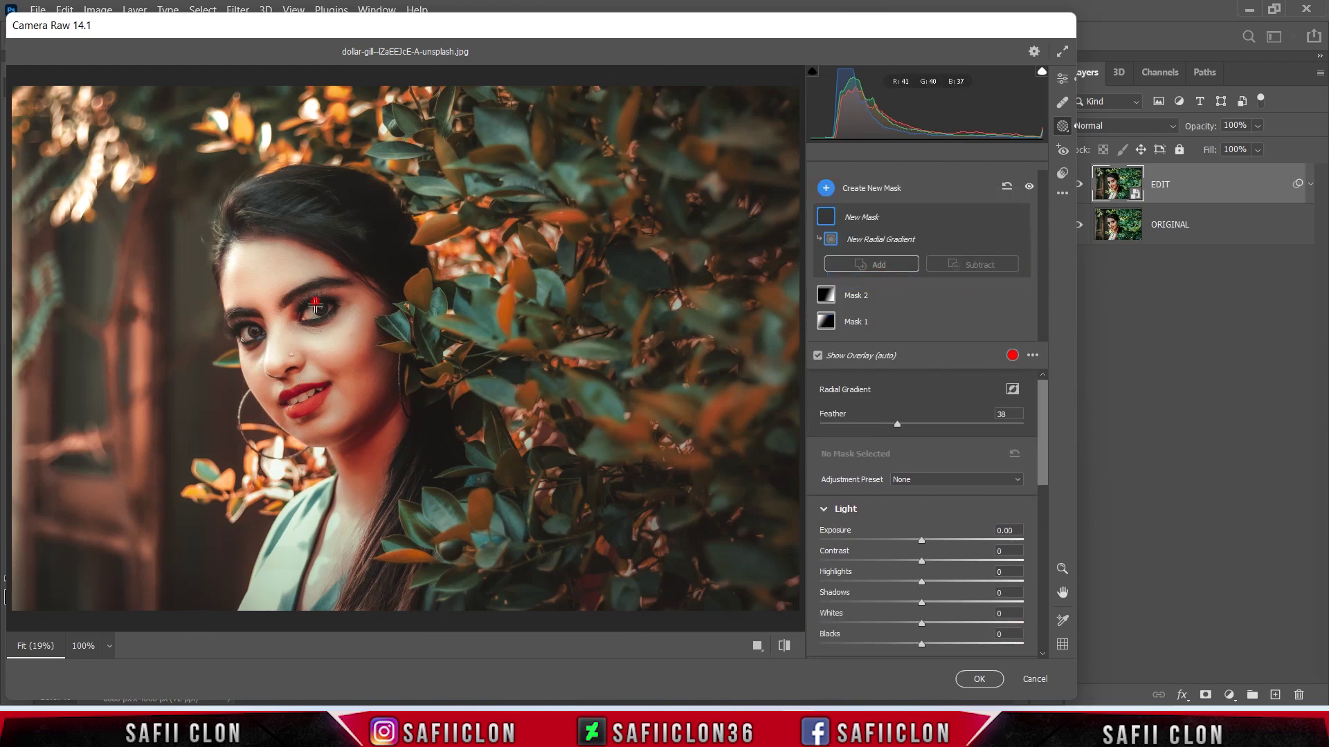
left_click_drag(315, 305, 367, 443)
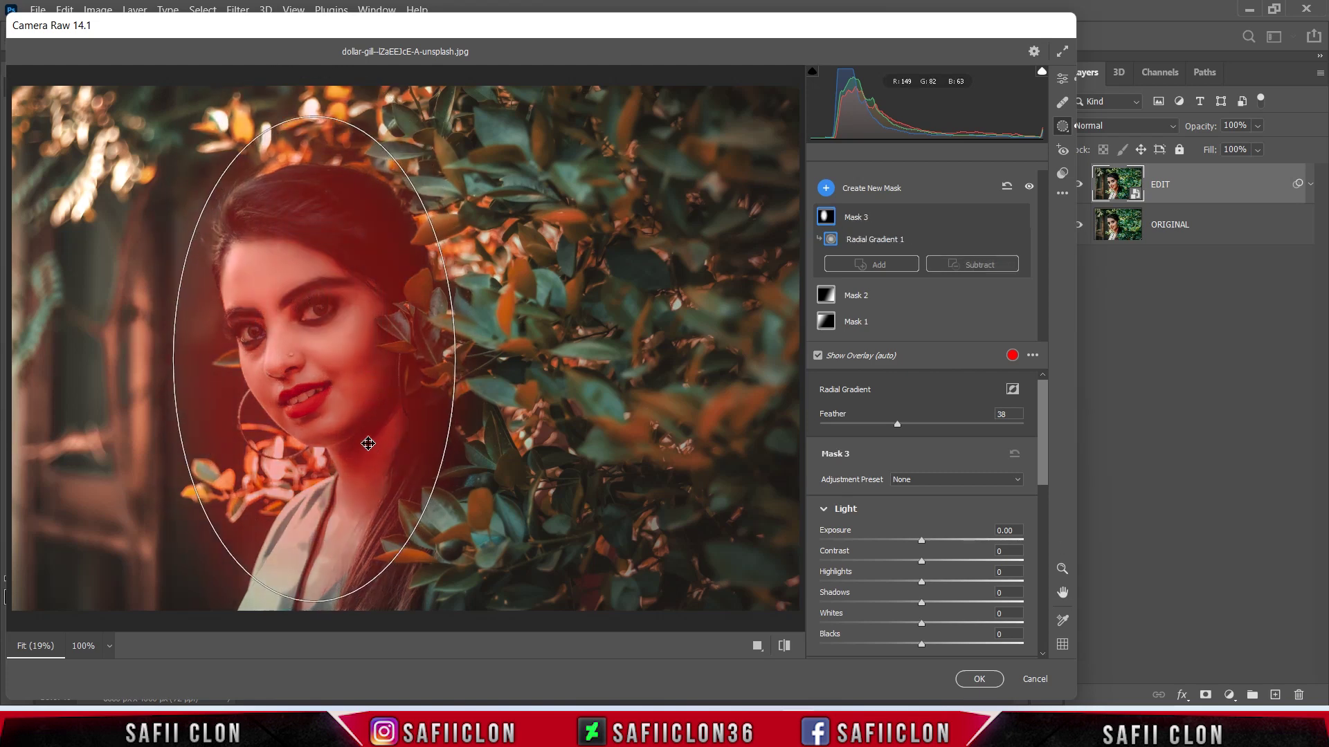
left_click_drag(454, 360, 470, 362)
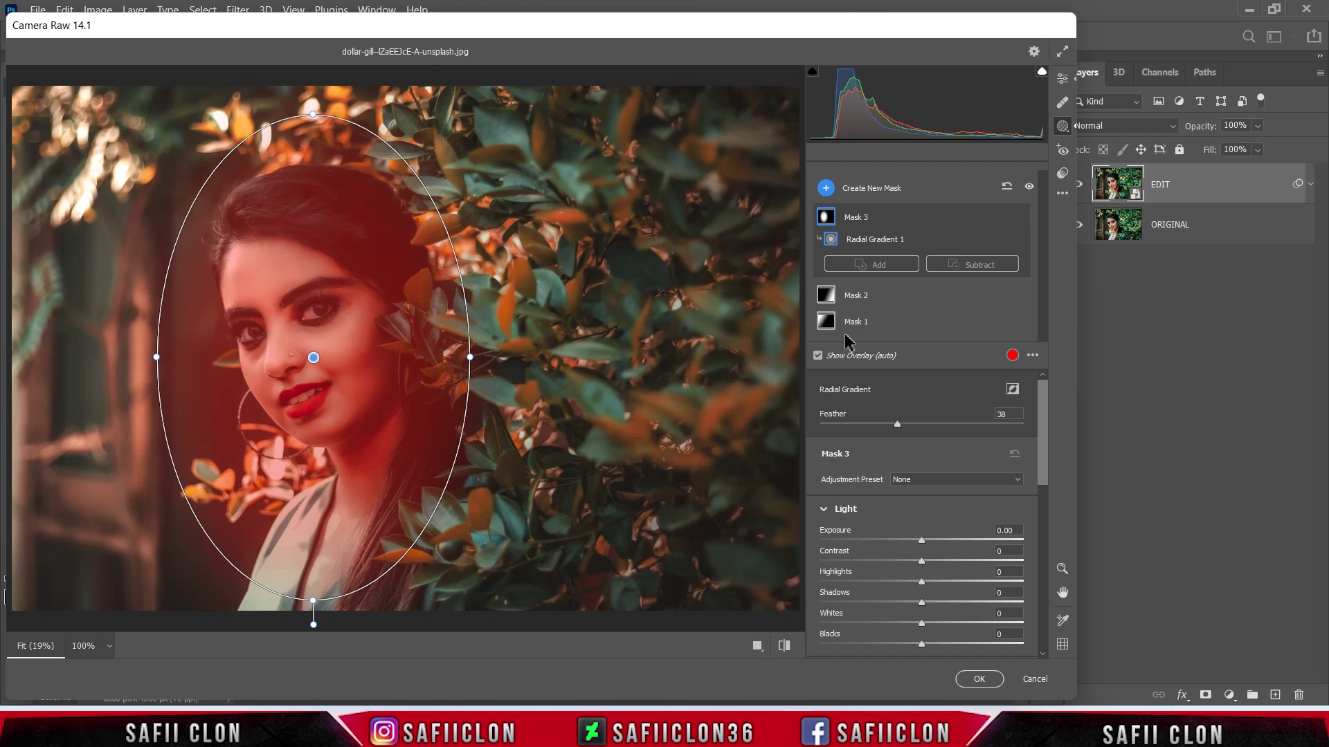
Brighten the face mask with Exposure +0.35, Shadows +13 and Texture +3.
left_click_drag(1046, 405, 1047, 438)
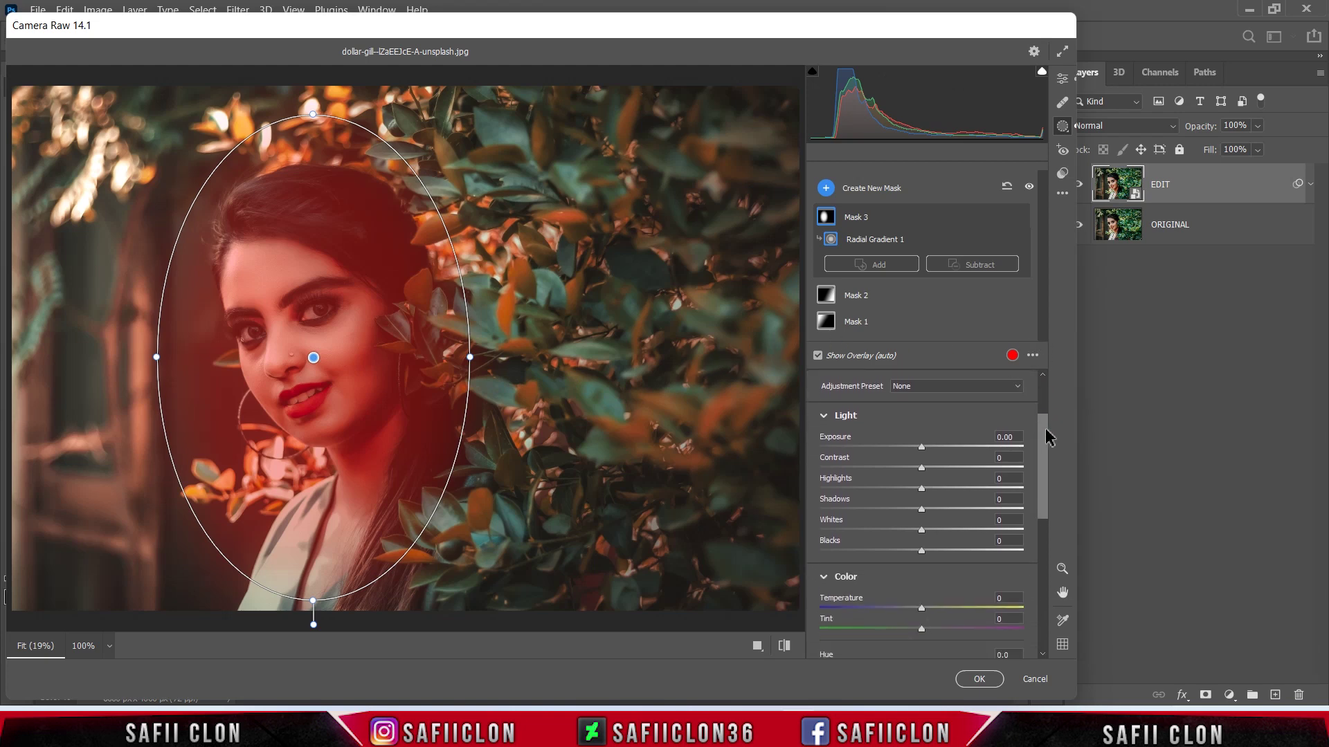
left_click_drag(921, 443, 932, 450)
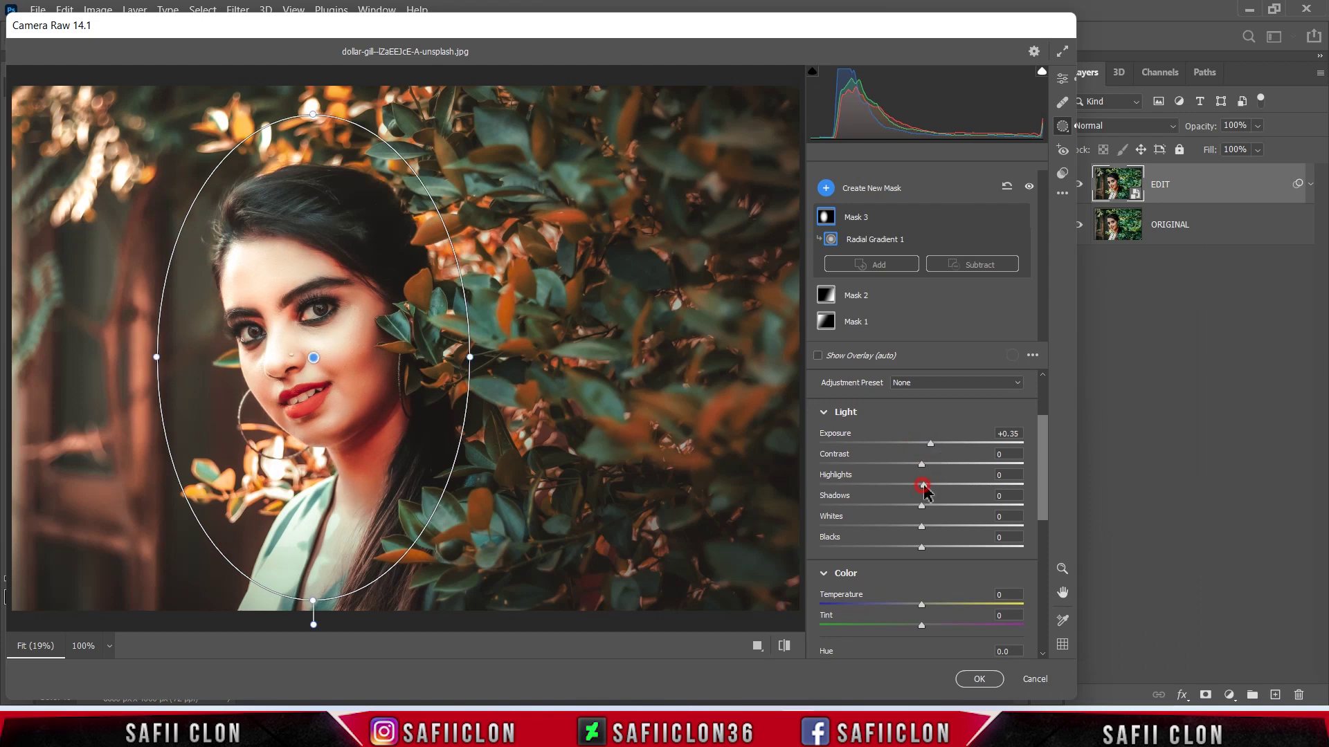
mouse_move(924, 482)
left_mouse_down()
mouse_move(925, 507)
mouse_move(971, 513)
mouse_move(948, 510)
left_mouse_up()
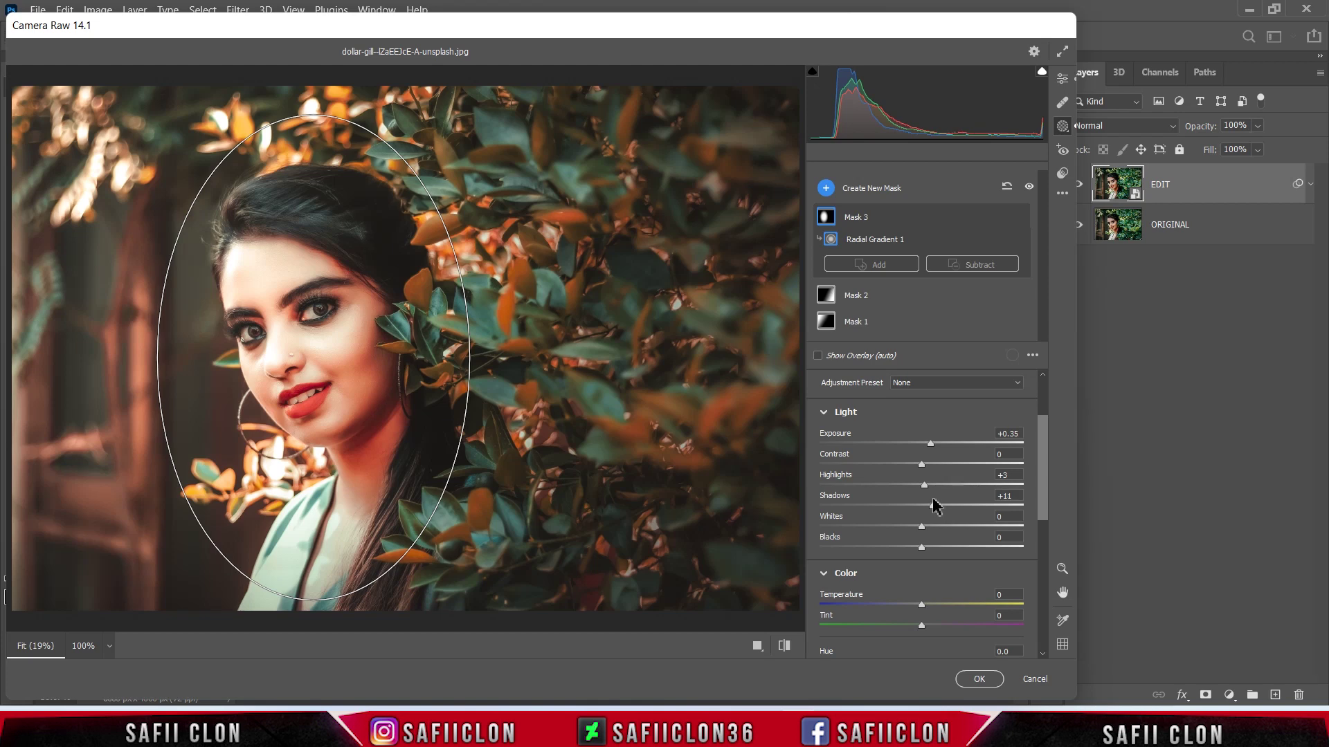
left_click_drag(934, 505, 928, 547)
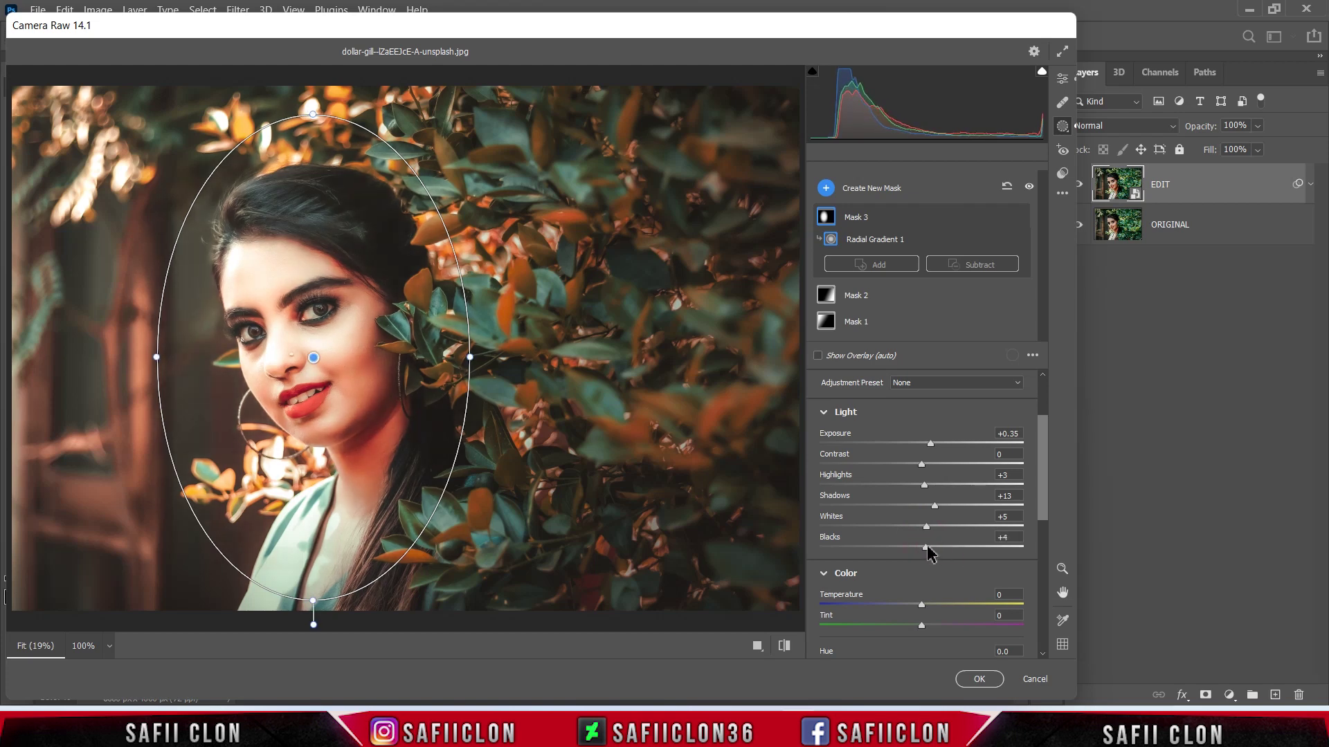
scroll(1042, 512, "down", 2)
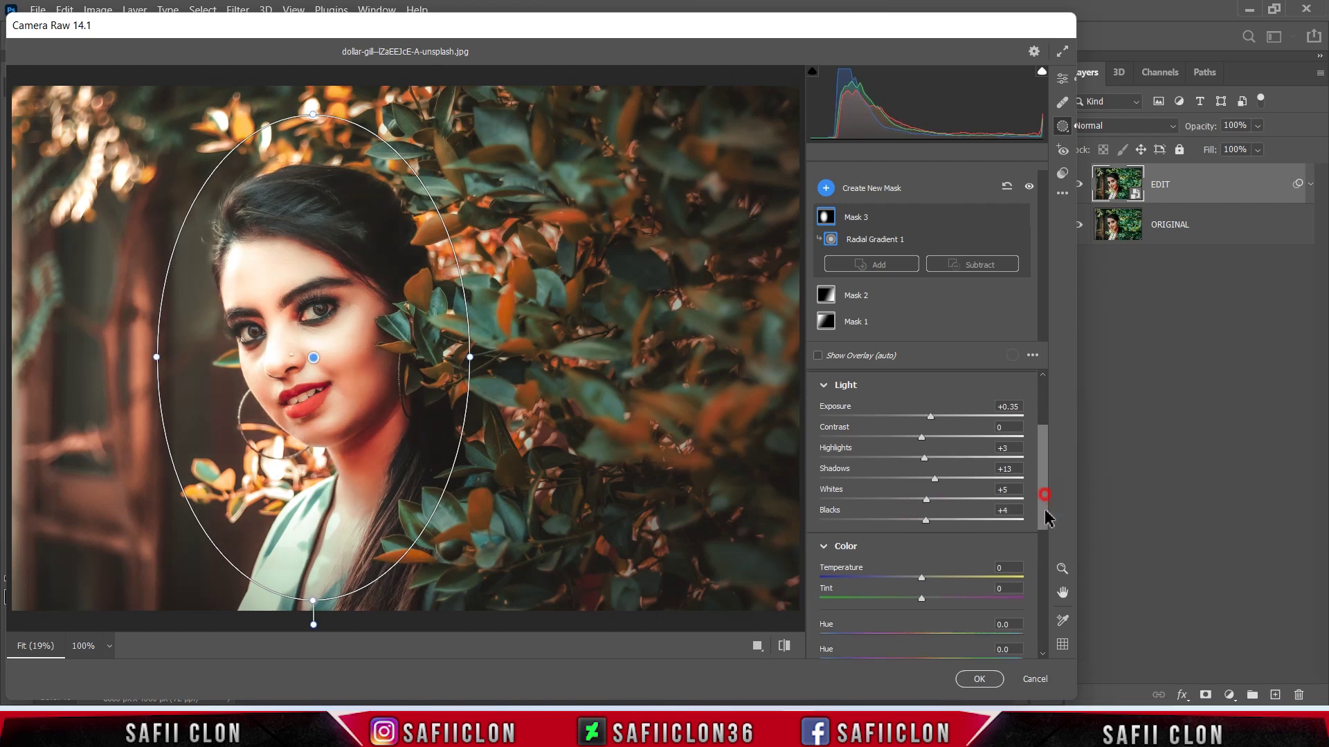
scroll(1041, 526, "down", 3)
scroll(1041, 540, "down", 3)
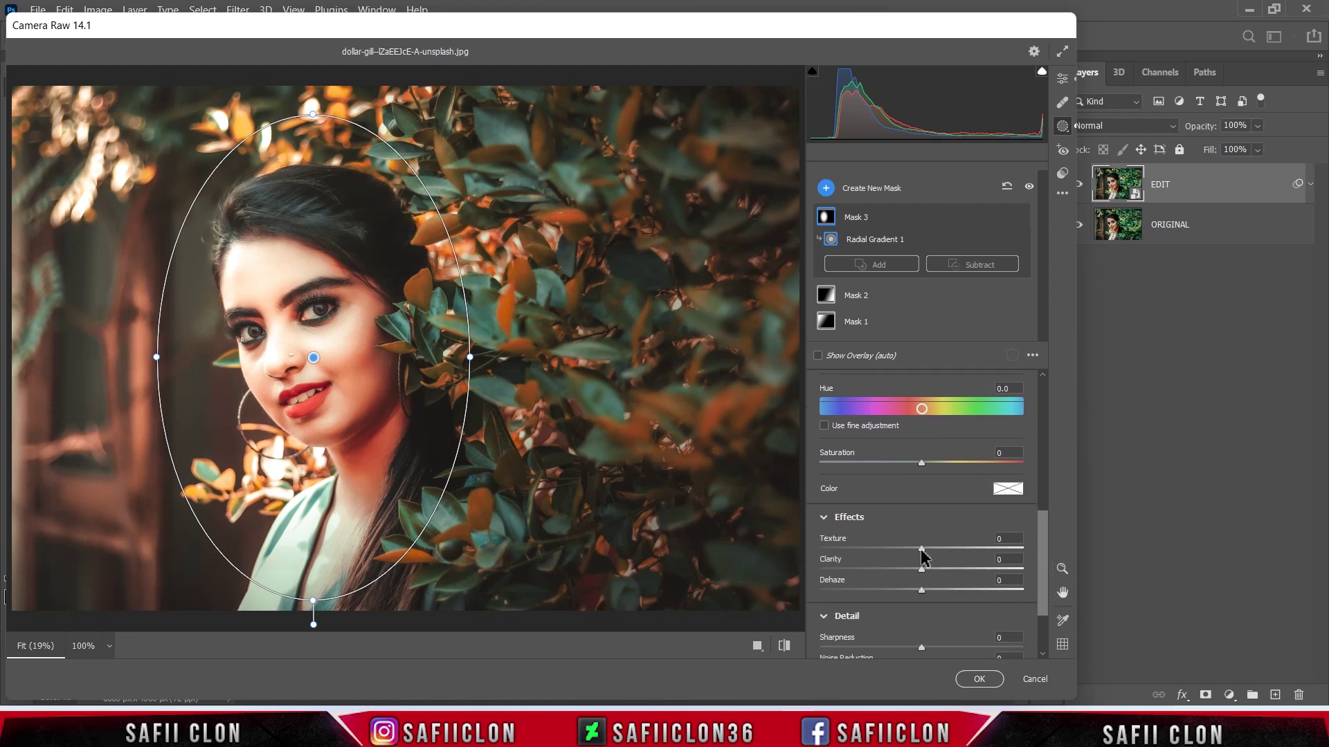
left_click_drag(921, 550, 926, 550)
Start a new brush mask set to Exposure +0.65.
left_click(827, 188)
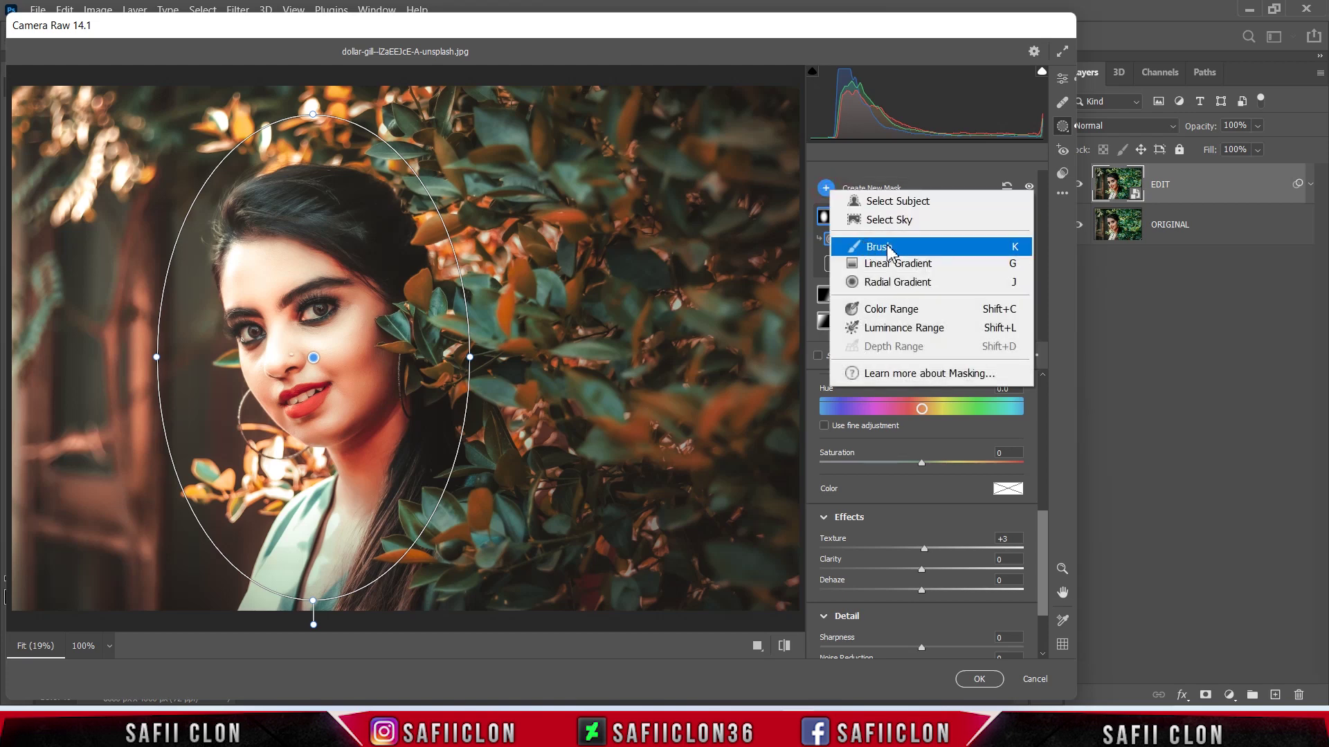
left_click(879, 245)
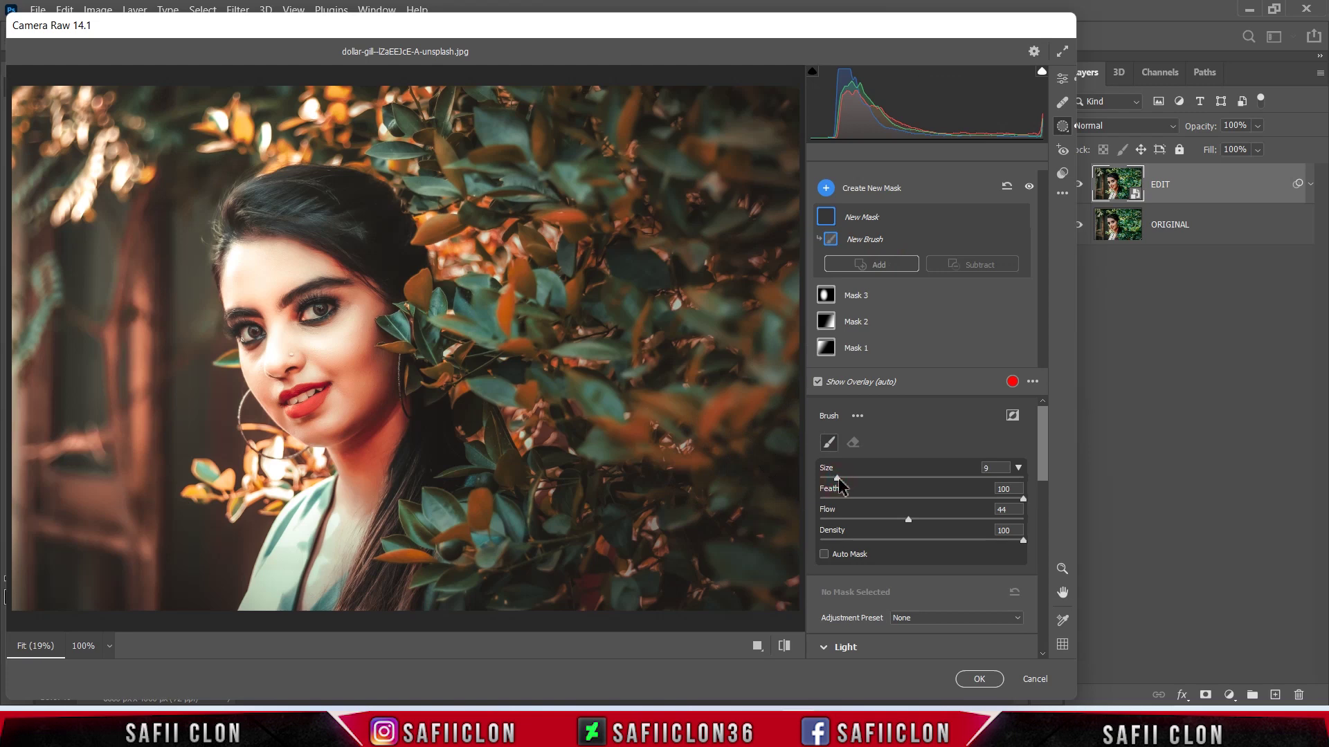
left_click(504, 315)
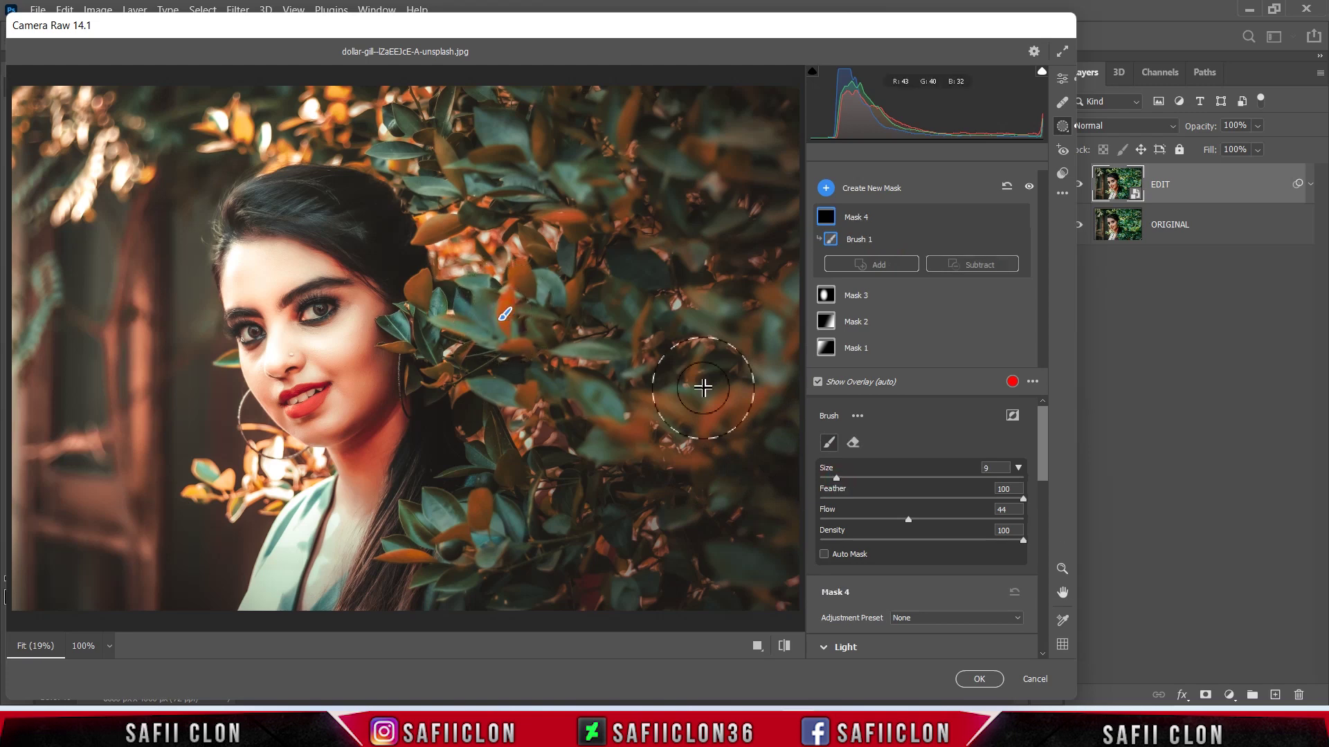
left_click_drag(1042, 448, 1050, 518)
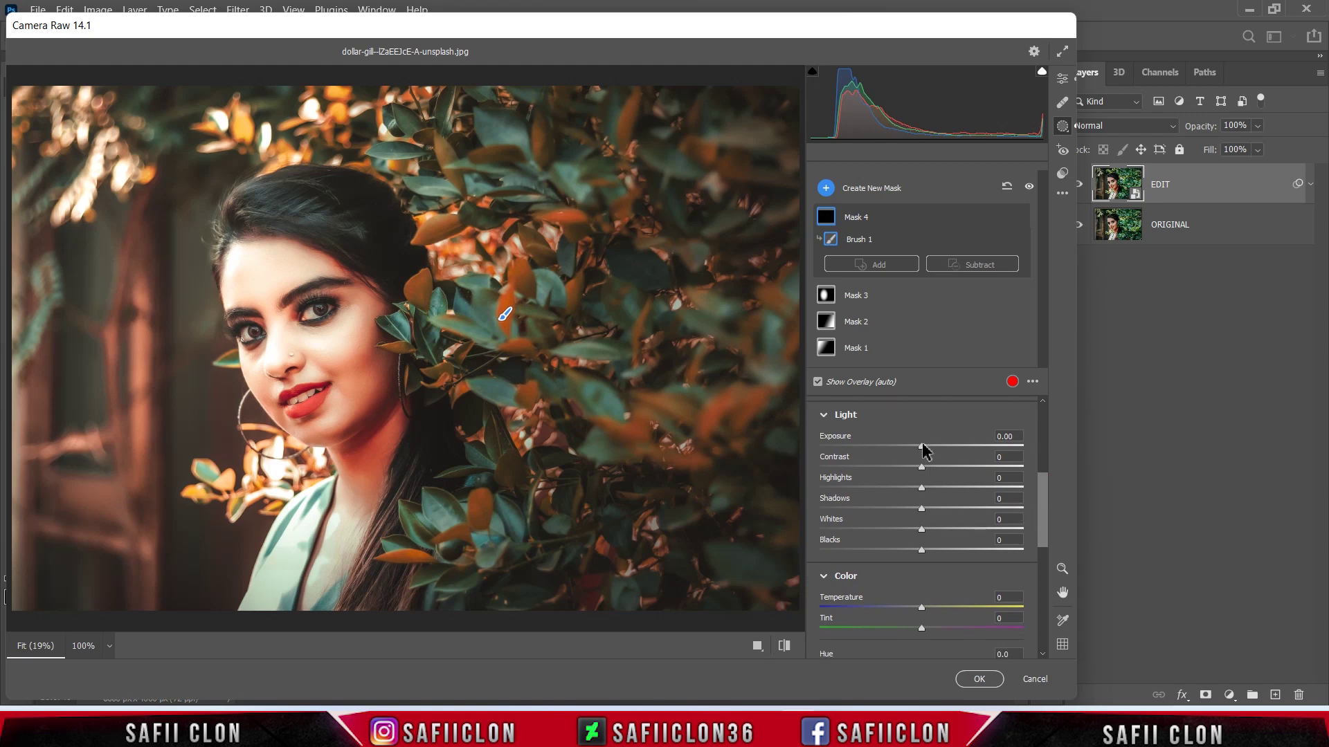
left_click_drag(922, 448, 938, 451)
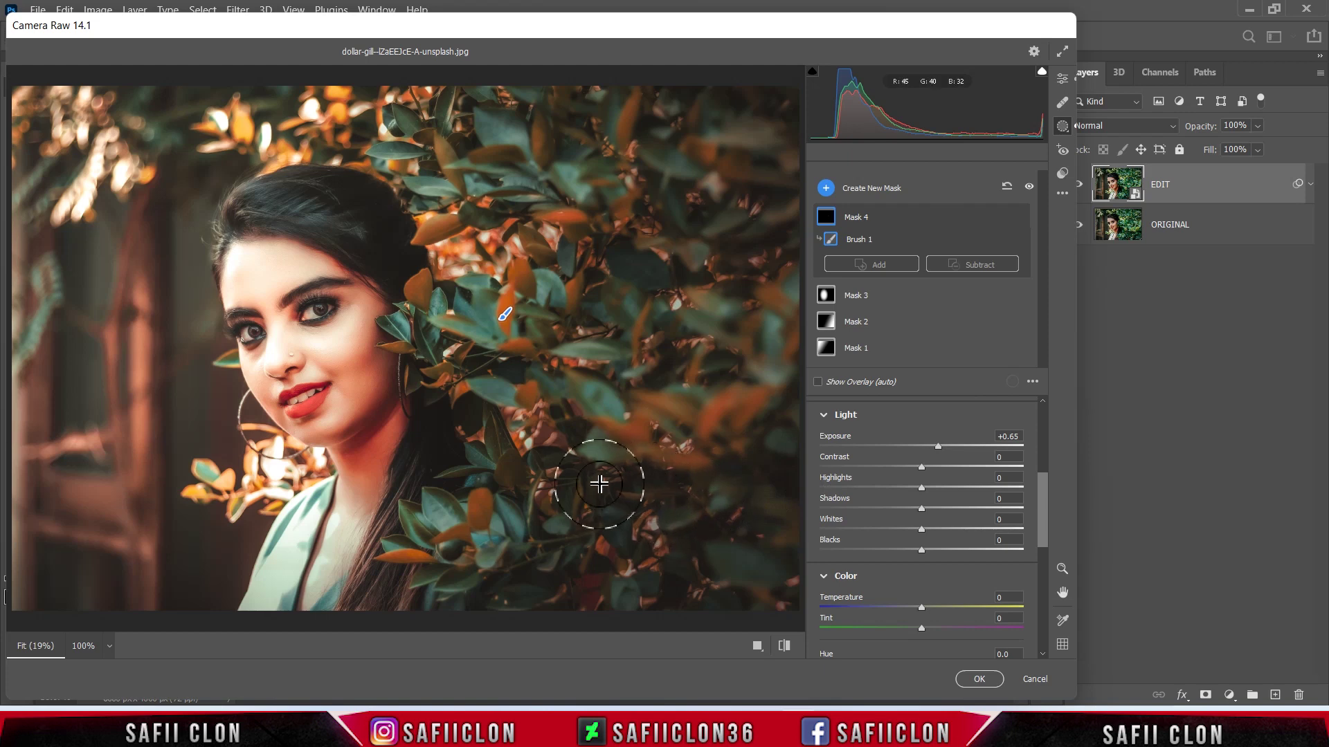
Paint the brush mask over the leaves beside the face, the upper-left bokeh and the top leaves.
left_click_drag(477, 492, 403, 556)
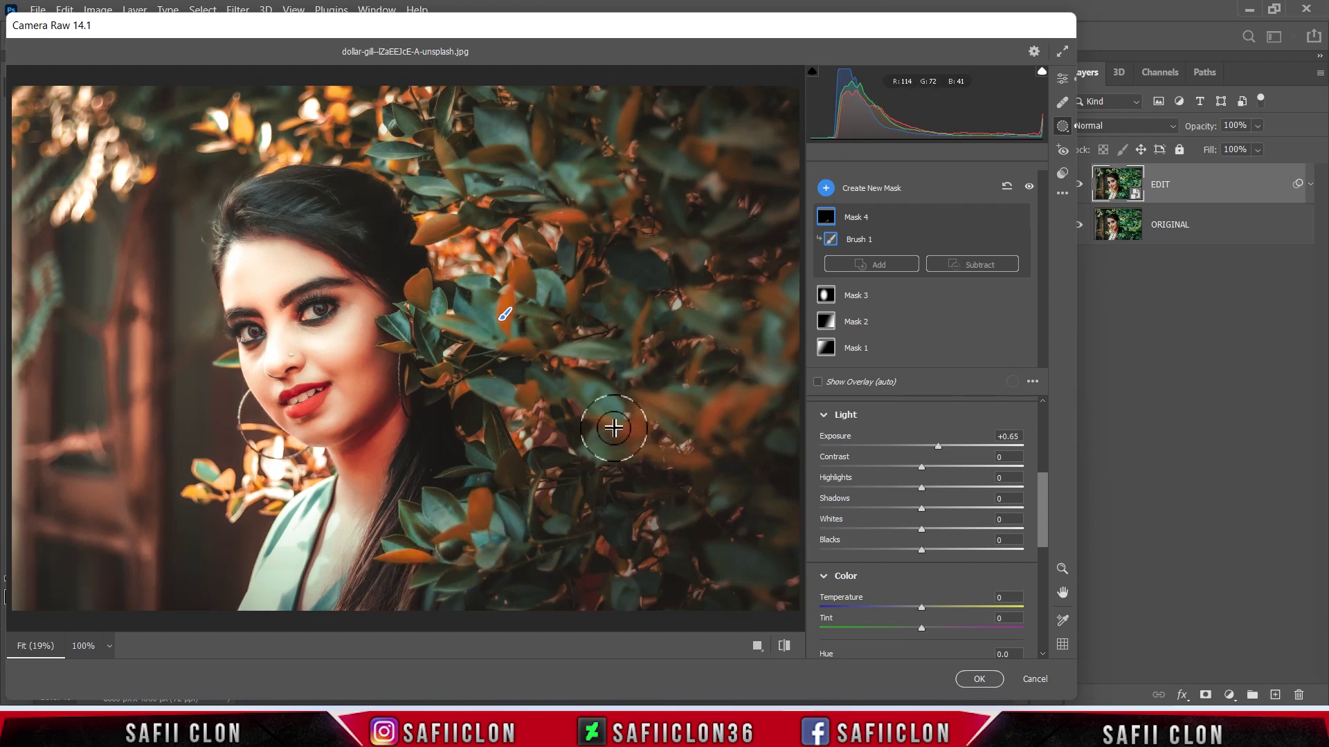
mouse_move(671, 458)
left_mouse_down()
mouse_move(712, 398)
mouse_move(570, 217)
mouse_move(419, 281)
left_mouse_up()
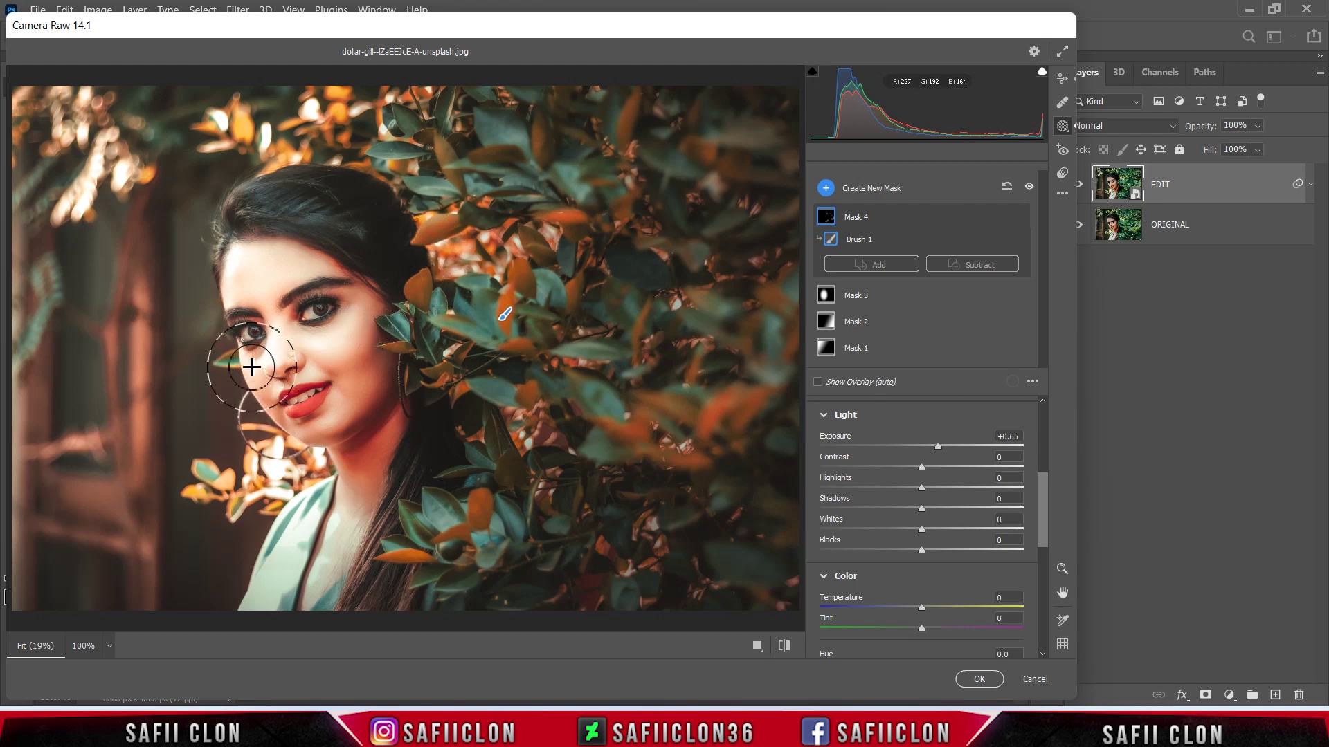
key("bracketright")
key("bracketright")
key("bracketright")
left_click_drag(90, 166, 17, 215)
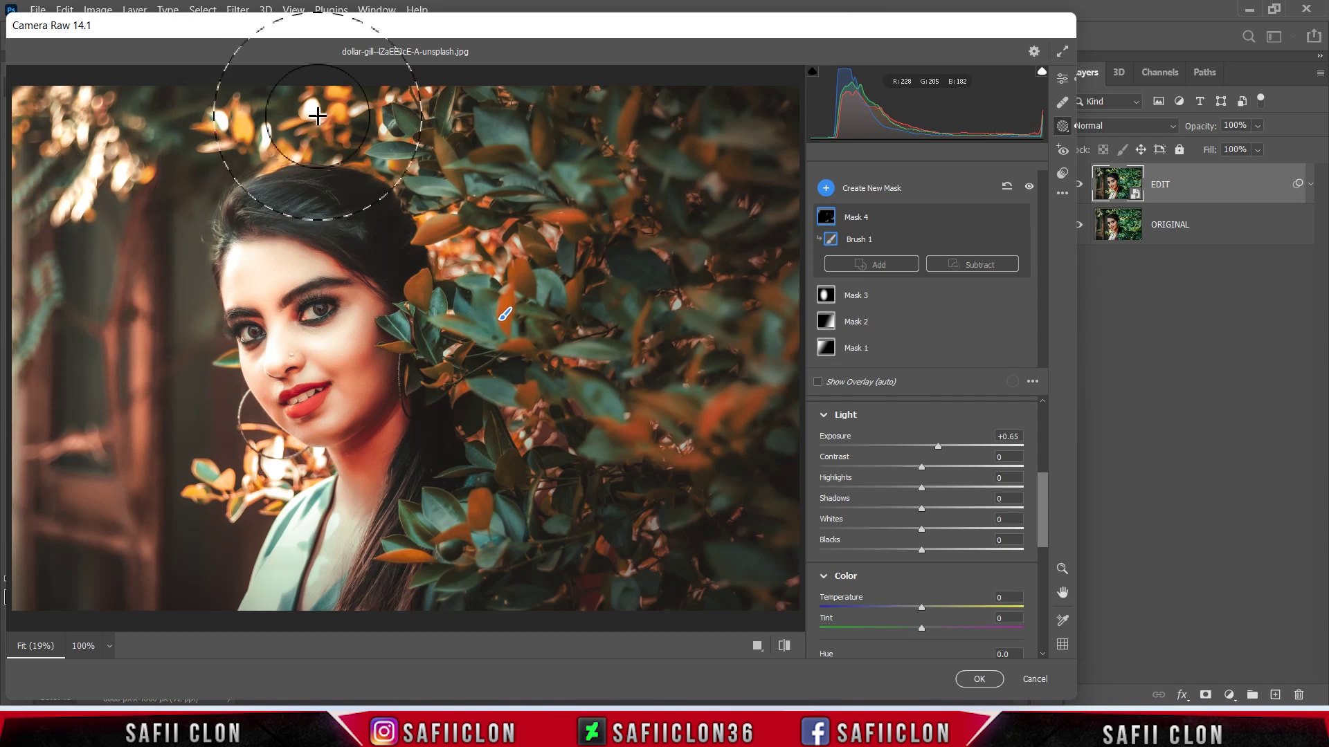
left_click_drag(18, 214, 382, 120)
With a smaller brush, paint the upper-right leaves, her eye and her lips.
key("bracketleft")
key("bracketleft")
key("bracketleft")
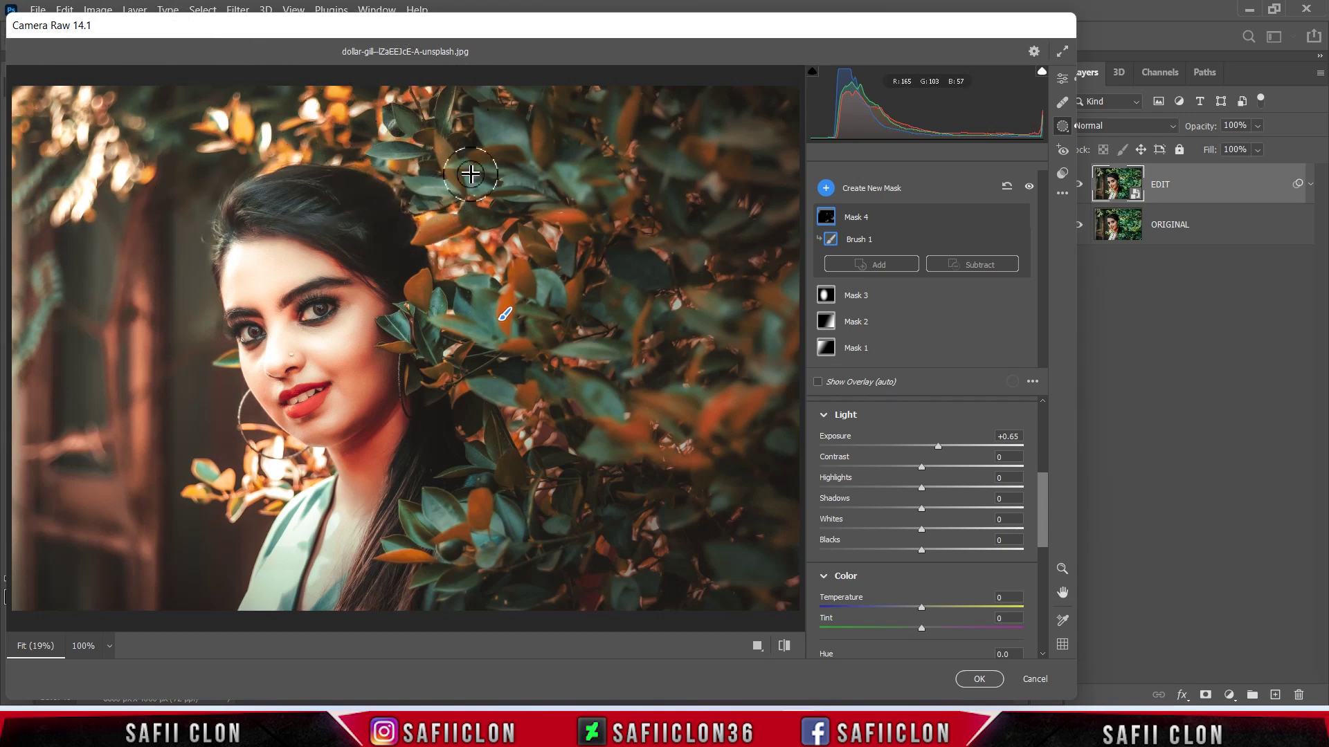
left_click_drag(496, 150, 638, 105)
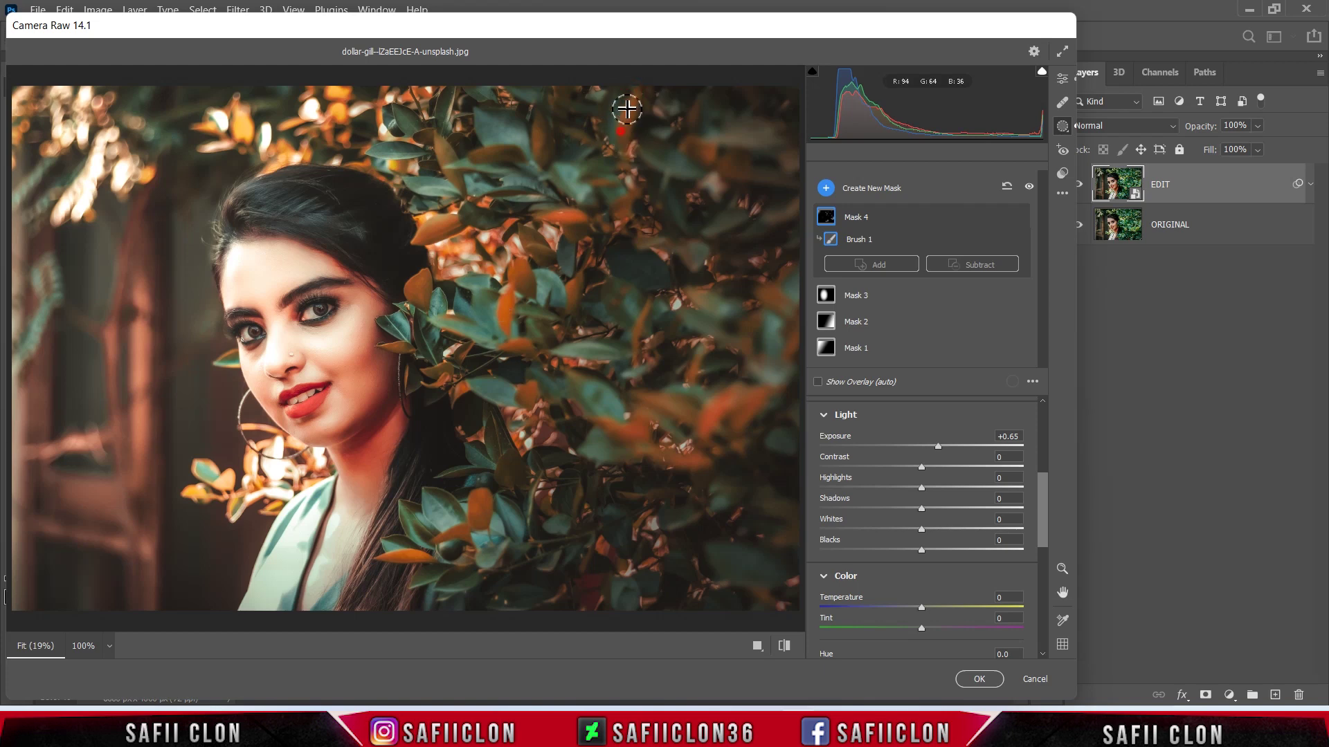
left_click_drag(639, 105, 602, 166)
left_click_drag(309, 314, 310, 307)
left_click_drag(289, 400, 284, 397)
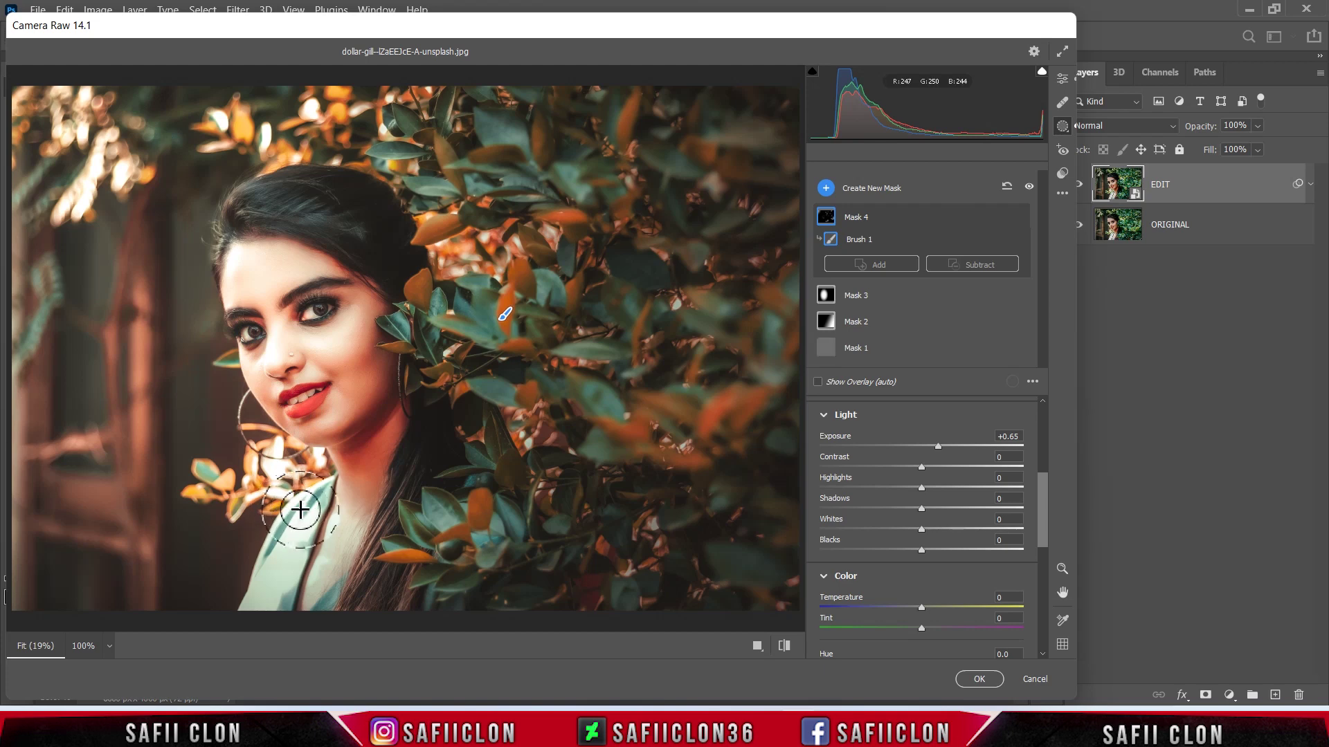
key("bracketright")
key("bracketright")
key("bracketright")
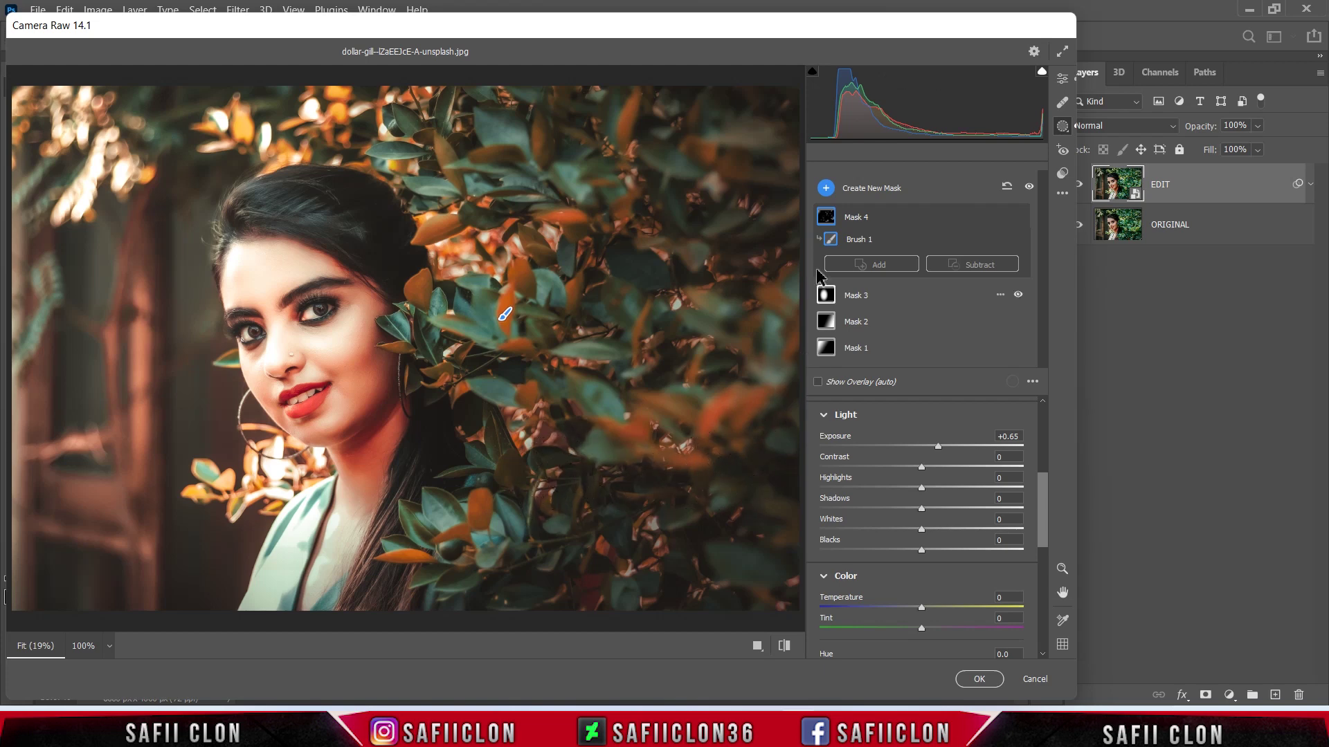
Draw a radial gradient mask over the upper-left background.
left_click(849, 194)
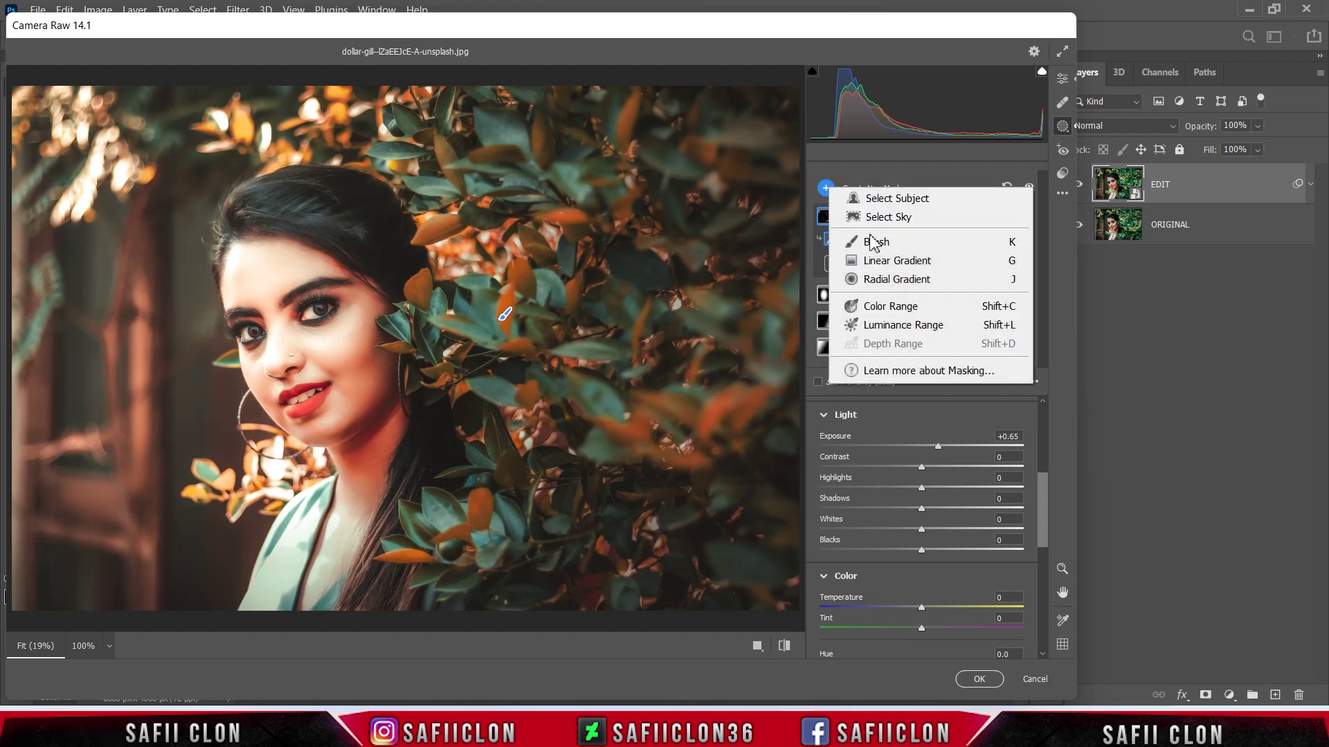
left_click(873, 283)
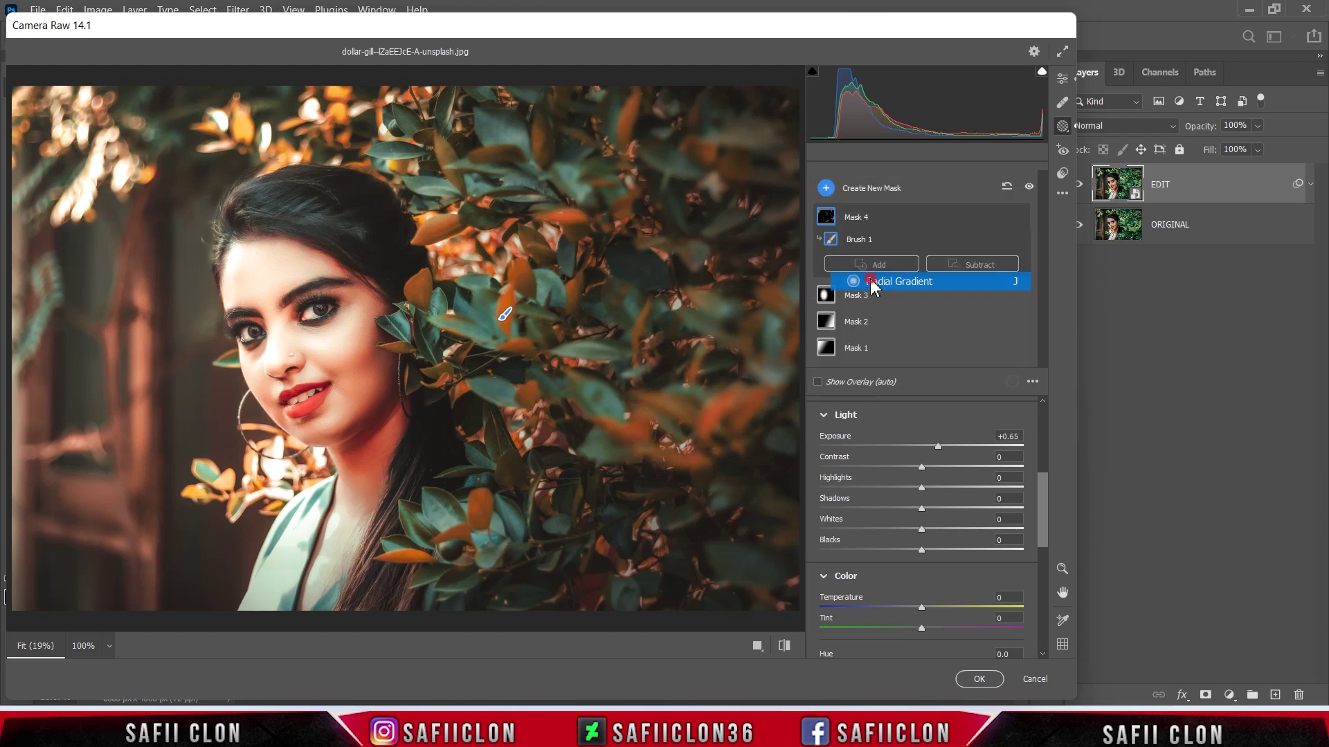
mouse_move(158, 218)
left_mouse_down()
mouse_move(250, 285)
mouse_move(342, 325)
mouse_move(393, 375)
mouse_move(380, 398)
left_mouse_up()
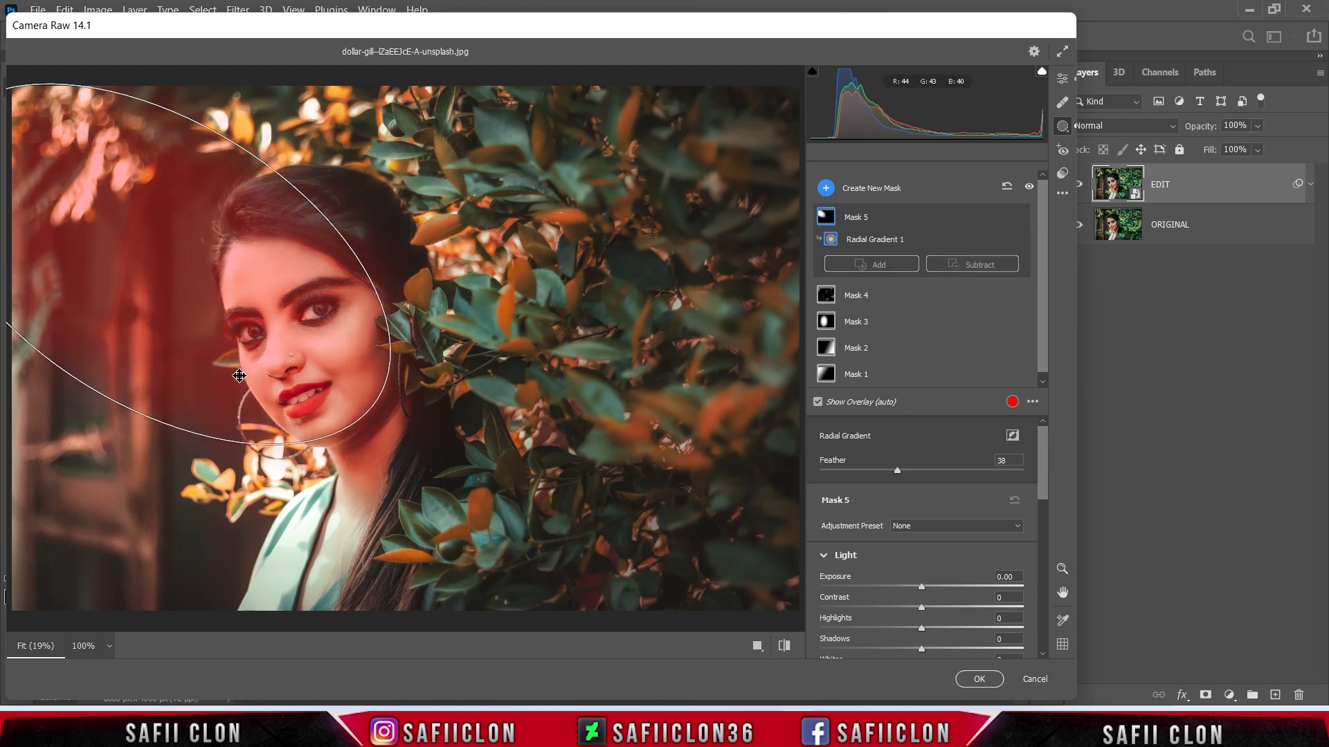
left_click_drag(240, 321, 227, 316)
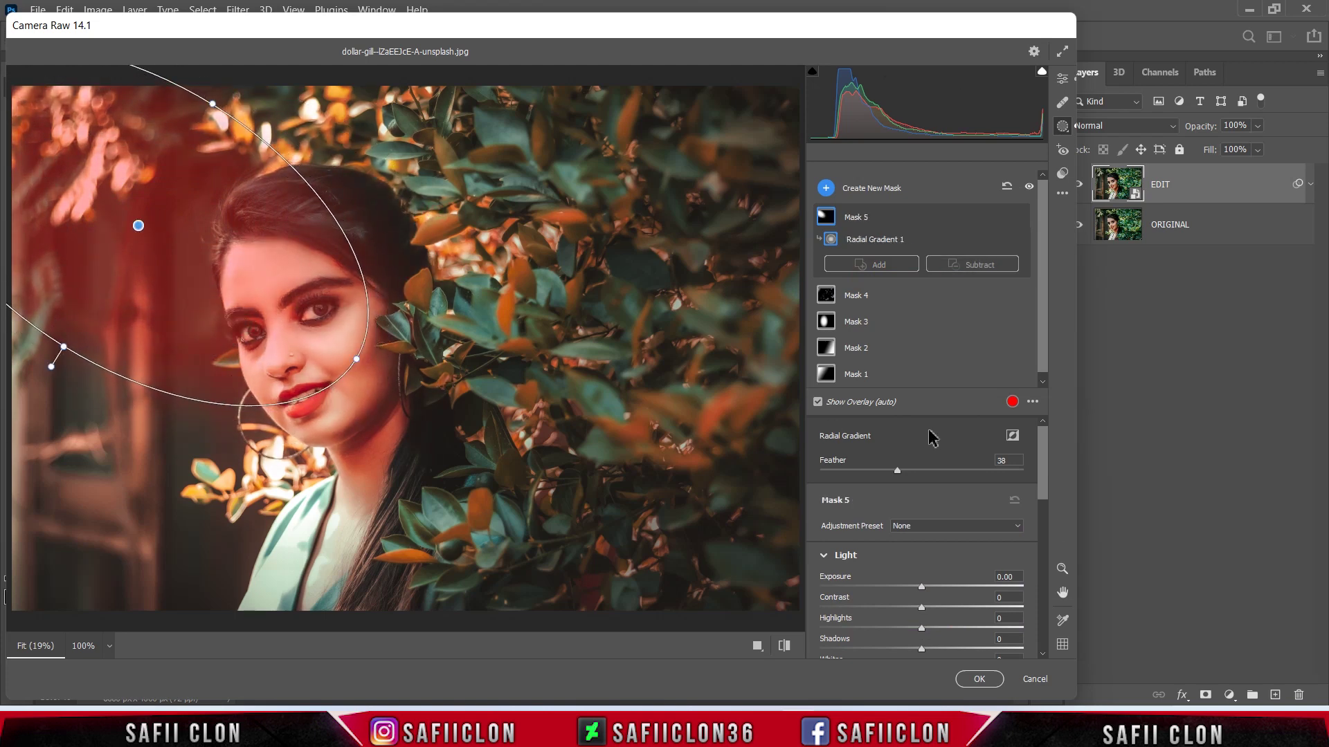
Set the radial mask to Contrast -12, Highlights -14, Shadows +7, Whites +6, Blacks +52.
left_click_drag(1046, 459, 1051, 499)
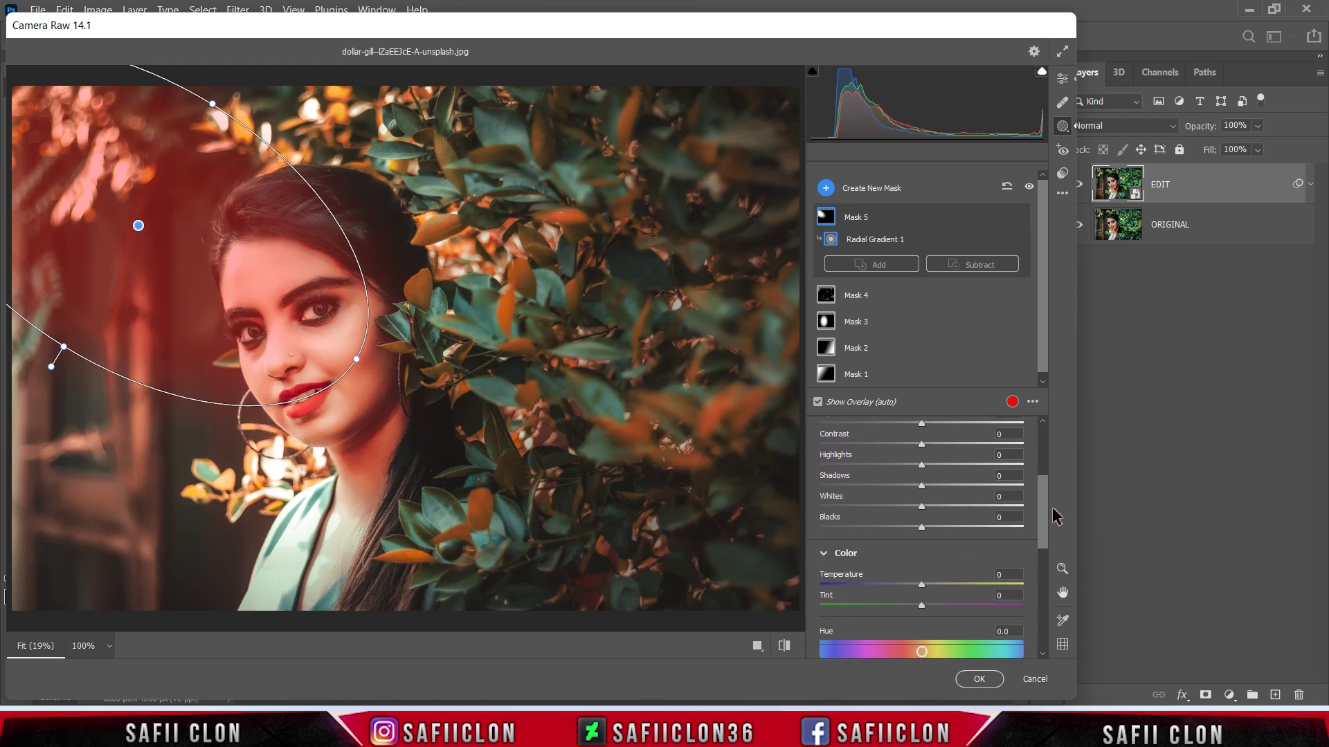
mouse_move(921, 477)
left_mouse_down()
mouse_move(910, 482)
mouse_move(932, 495)
left_mouse_up()
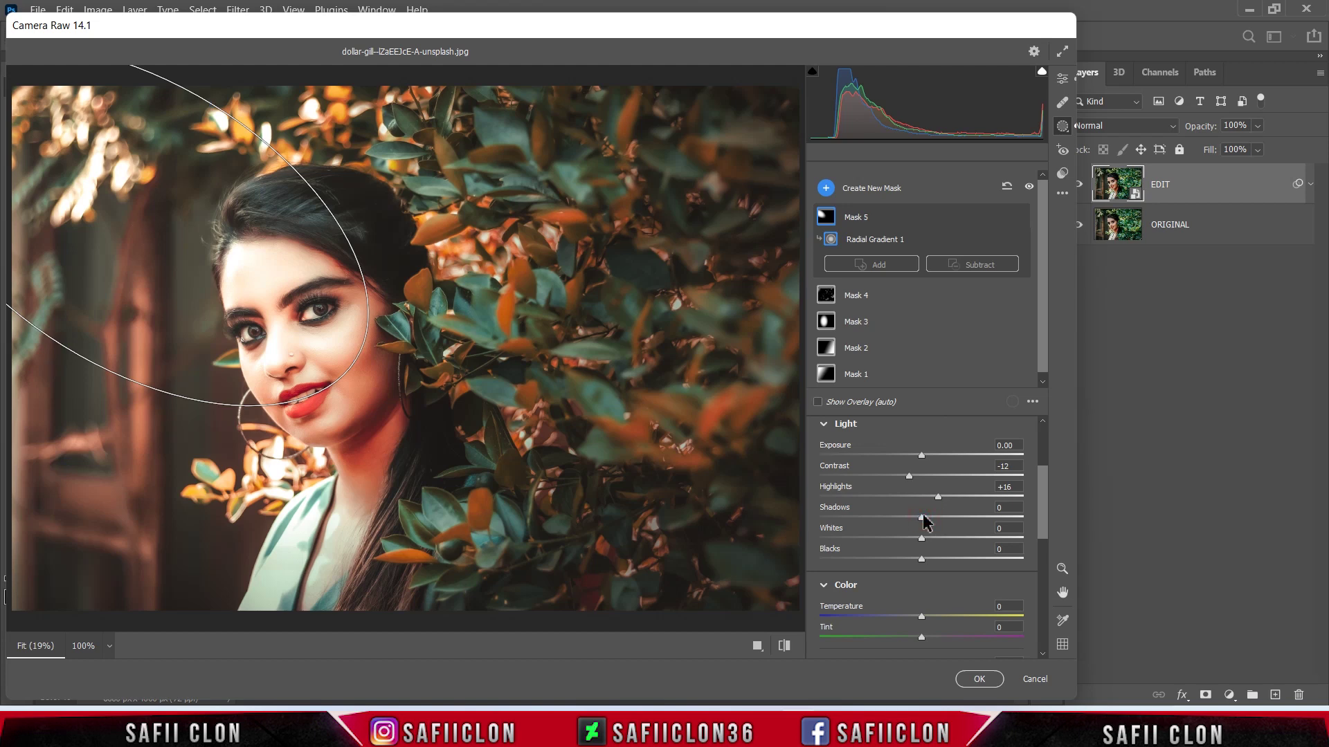
left_click_drag(921, 538, 968, 559)
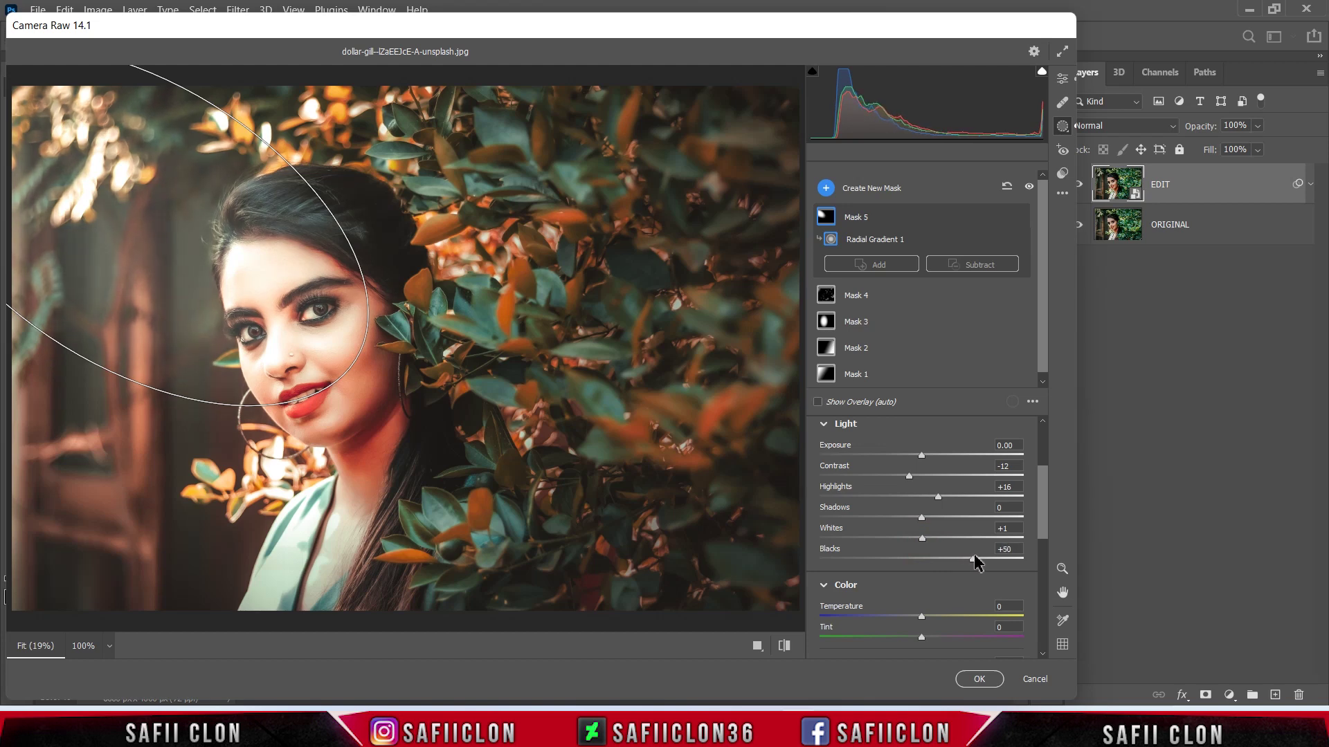
left_click_drag(977, 561, 927, 541)
left_click_drag(924, 524, 932, 526)
left_click_drag(937, 496, 892, 497)
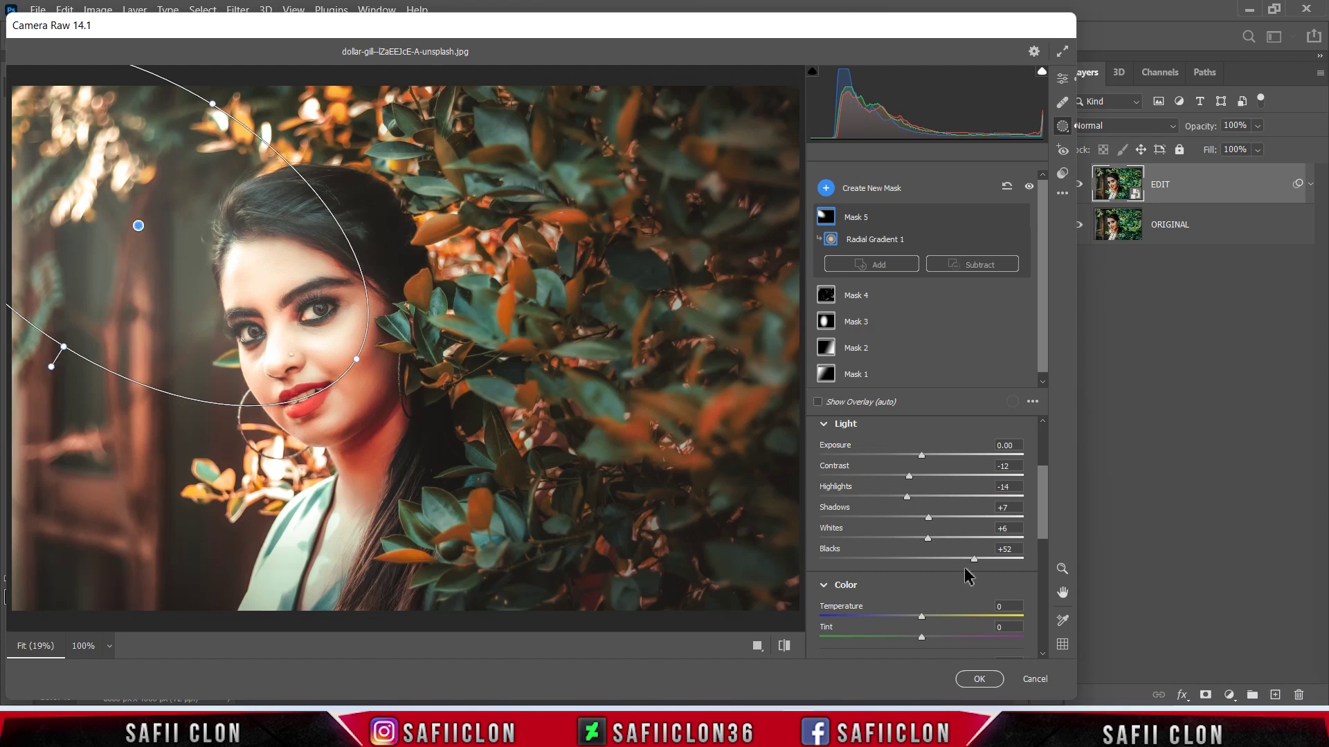
Enlarge, rotate and reshape the radial gradient so it wraps the left background.
scroll(593, 536, "down", 5)
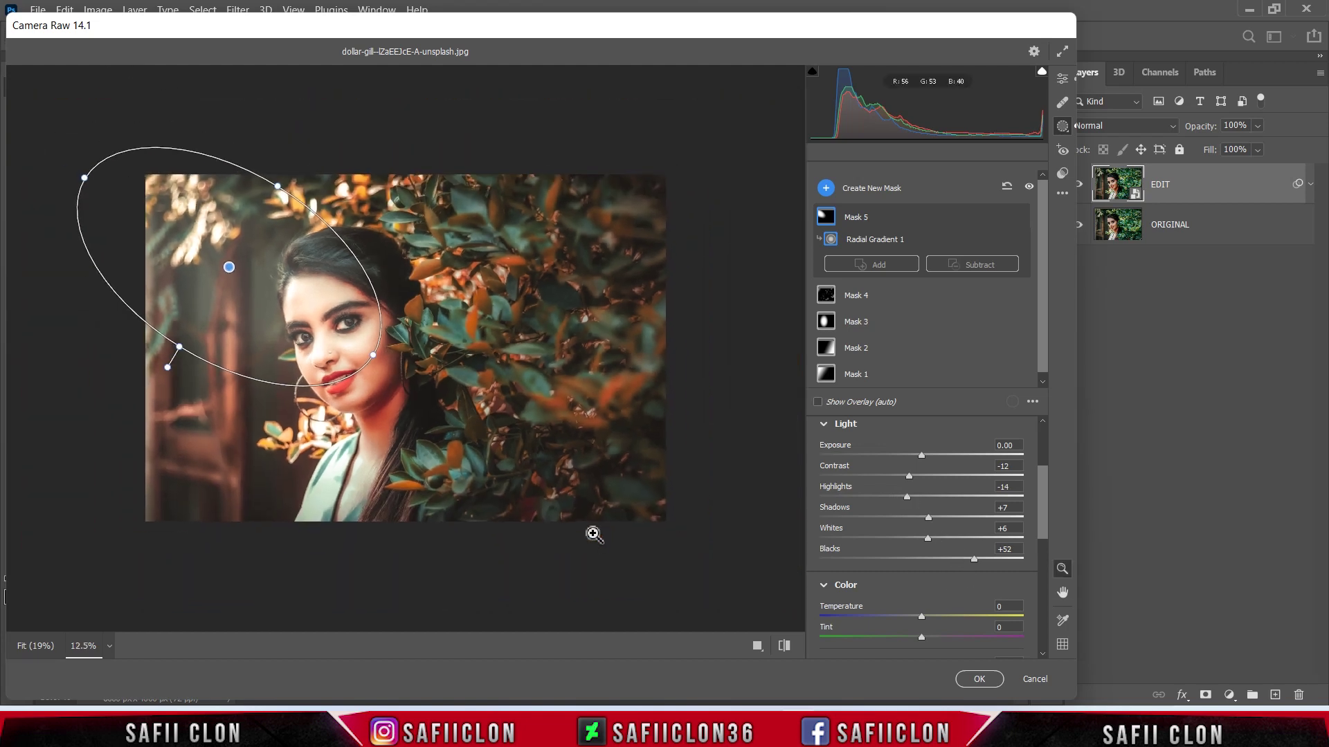
left_click_drag(97, 165, 42, 118)
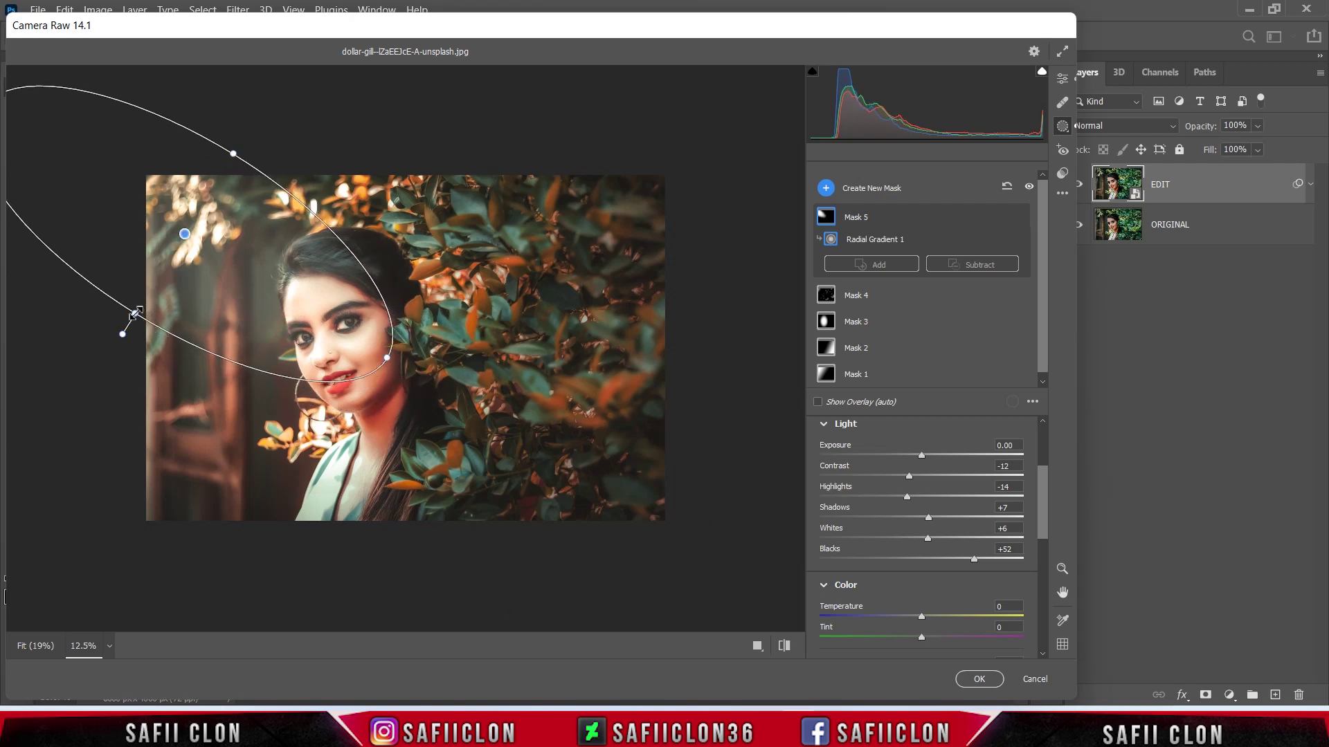
mouse_move(125, 326)
left_mouse_down()
mouse_move(104, 335)
mouse_move(114, 331)
mouse_move(103, 323)
left_mouse_up()
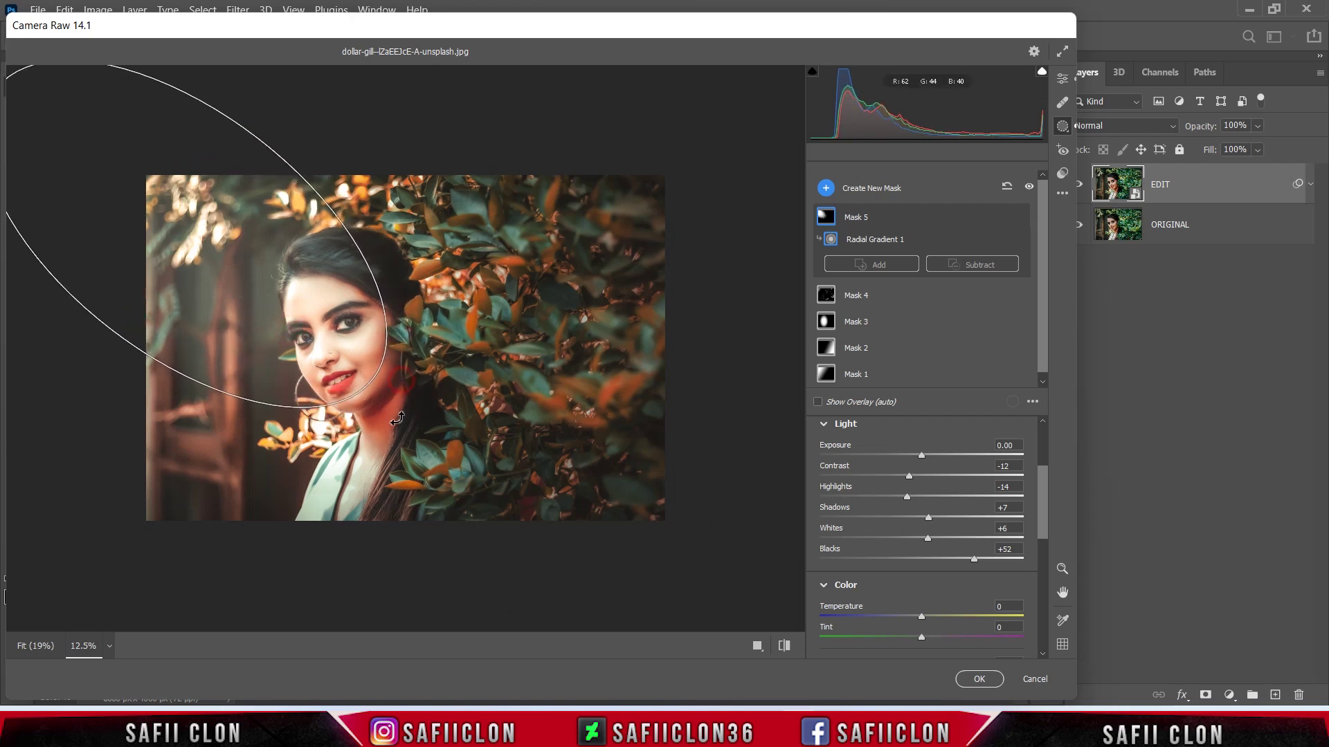
left_click_drag(315, 365, 324, 388)
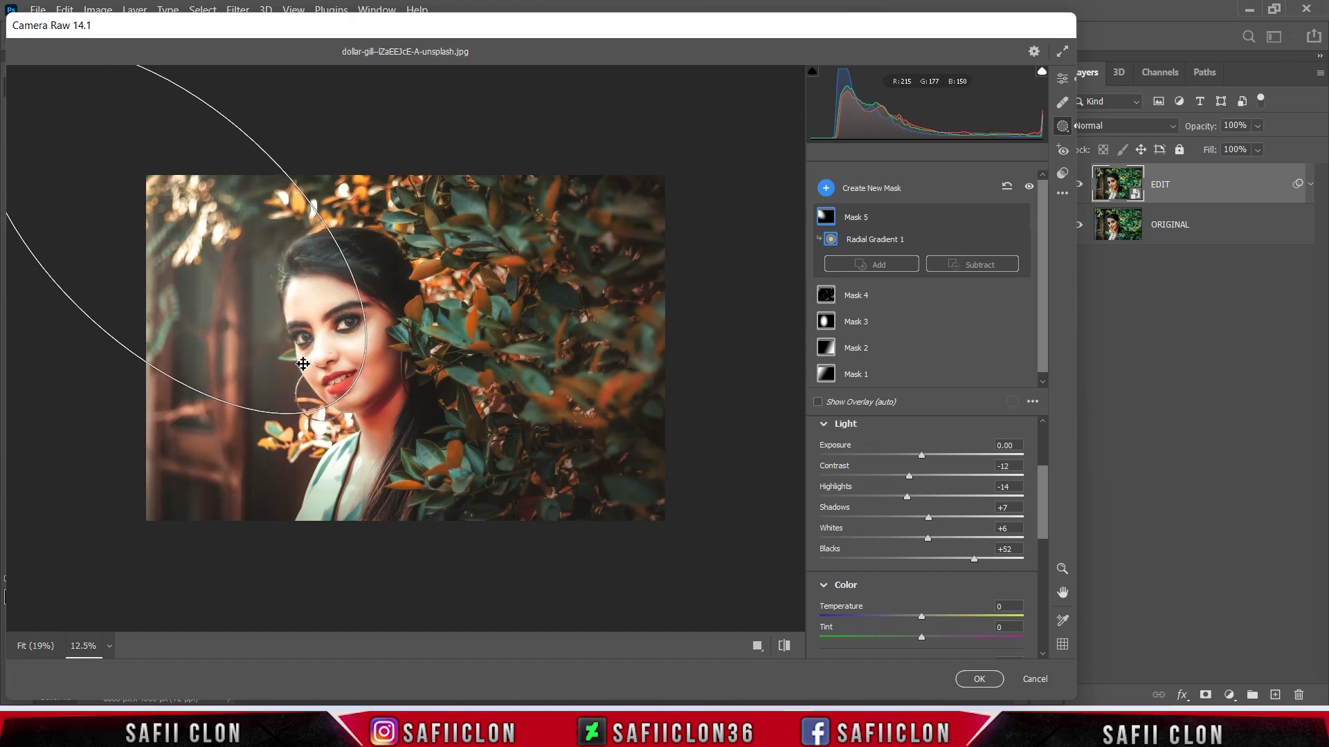
left_click_drag(275, 169, 290, 150)
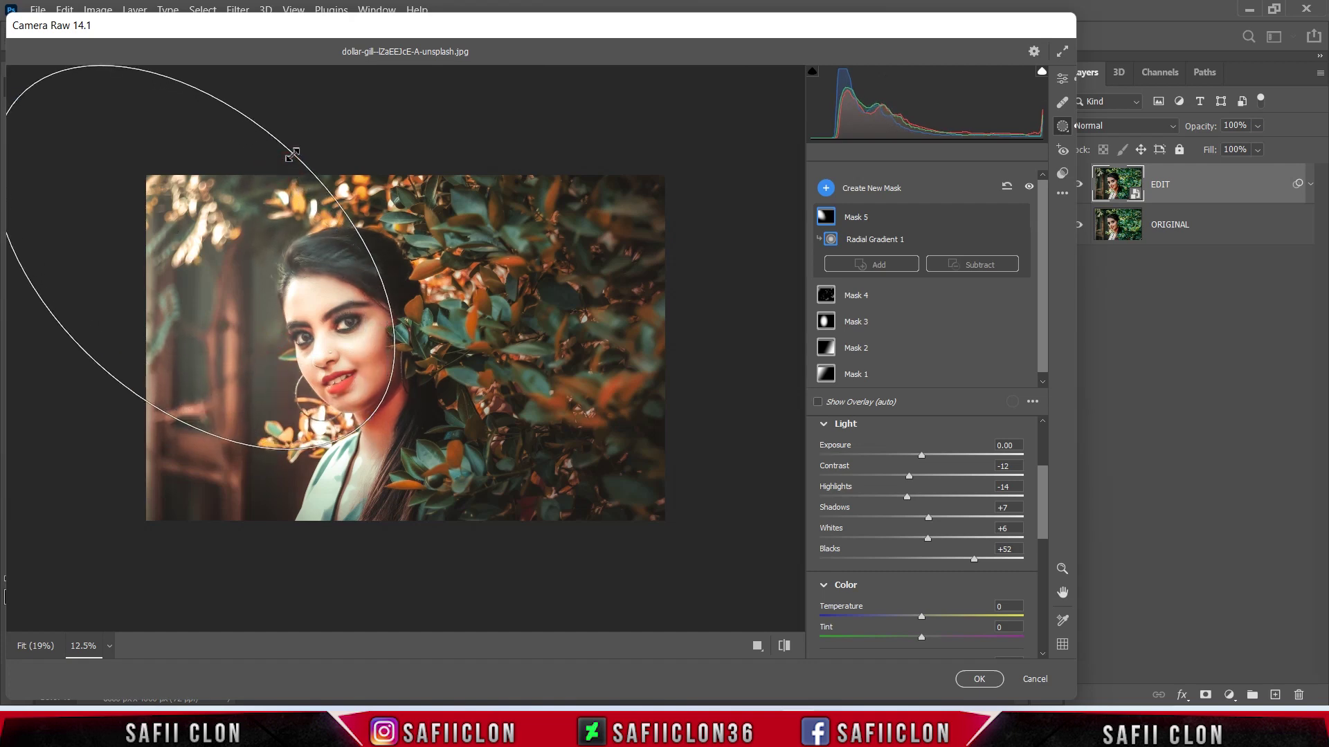
mouse_move(369, 418)
left_mouse_down()
mouse_move(475, 484)
mouse_move(380, 443)
left_mouse_up()
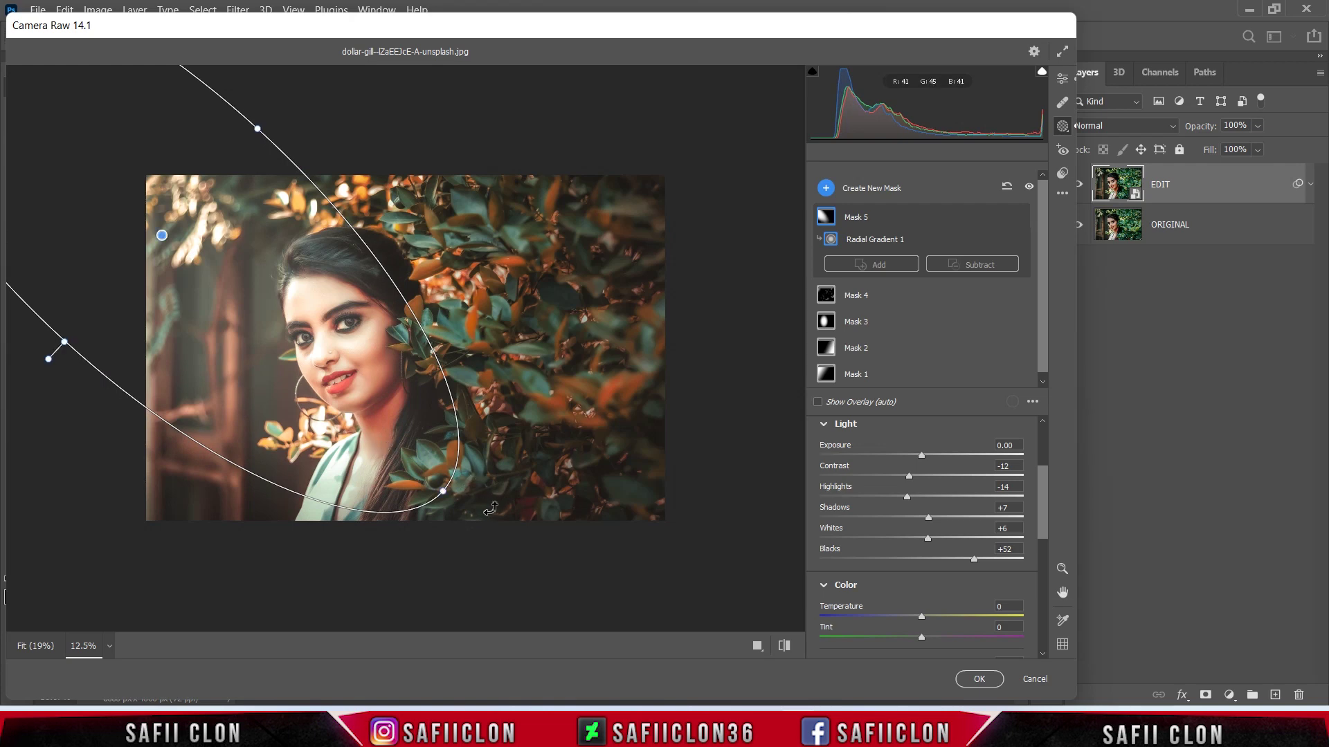
left_click_drag(492, 508, 399, 428)
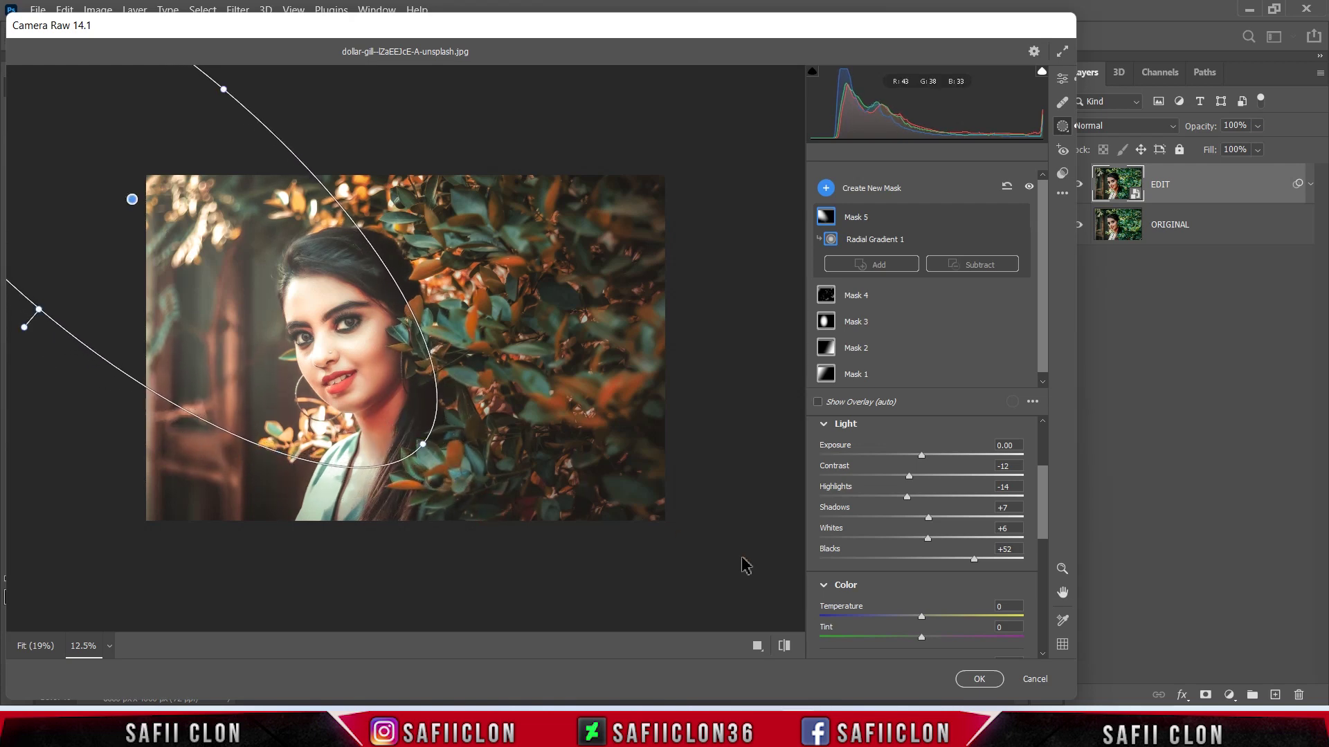
Cycle through the before/after comparison views, then commit the Camera Raw grade to EDIT.
left_click(1062, 78)
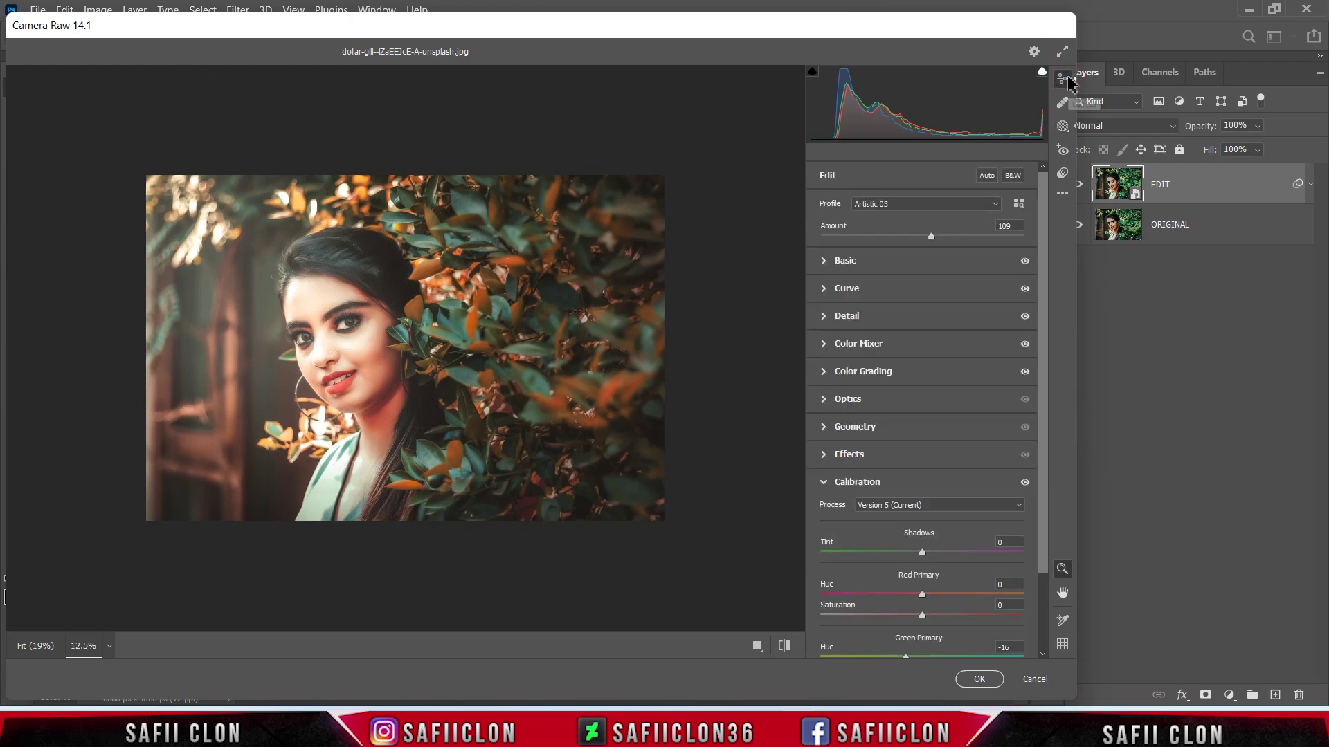
left_click(757, 645)
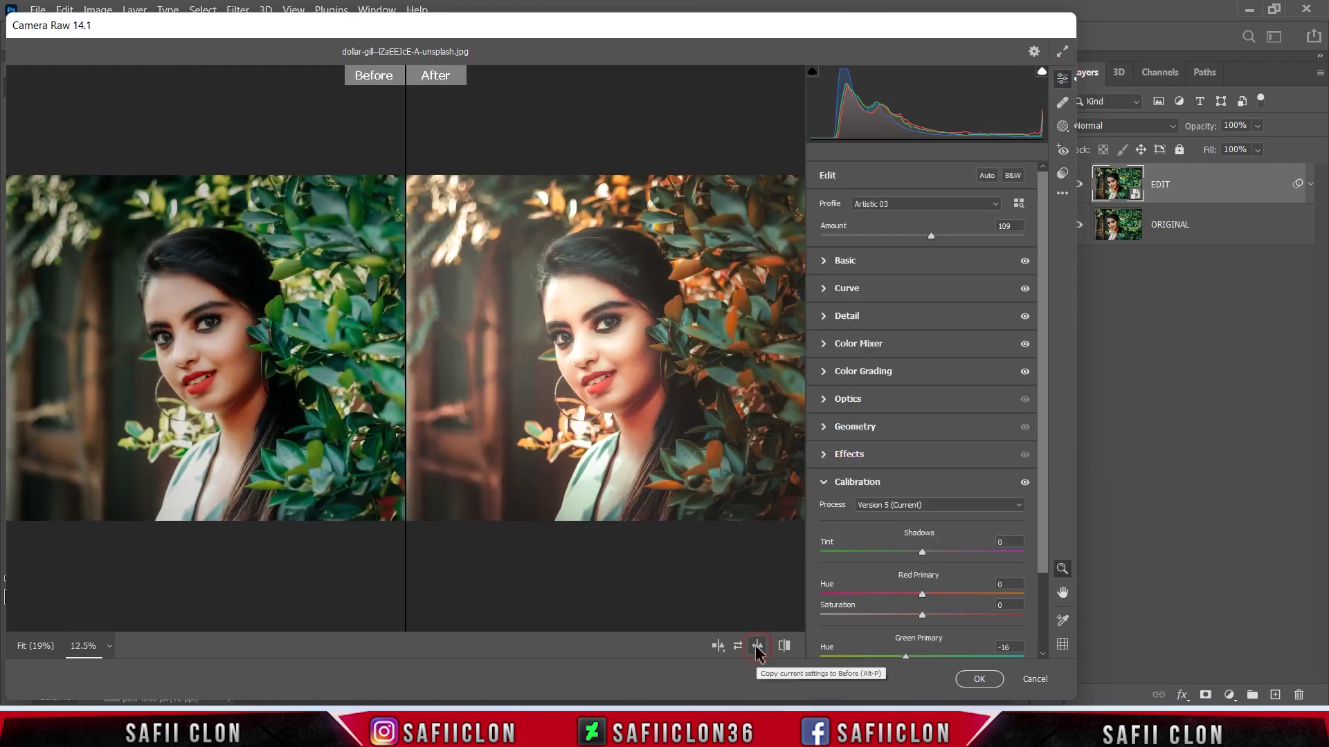
left_click(719, 646)
left_click(718, 645)
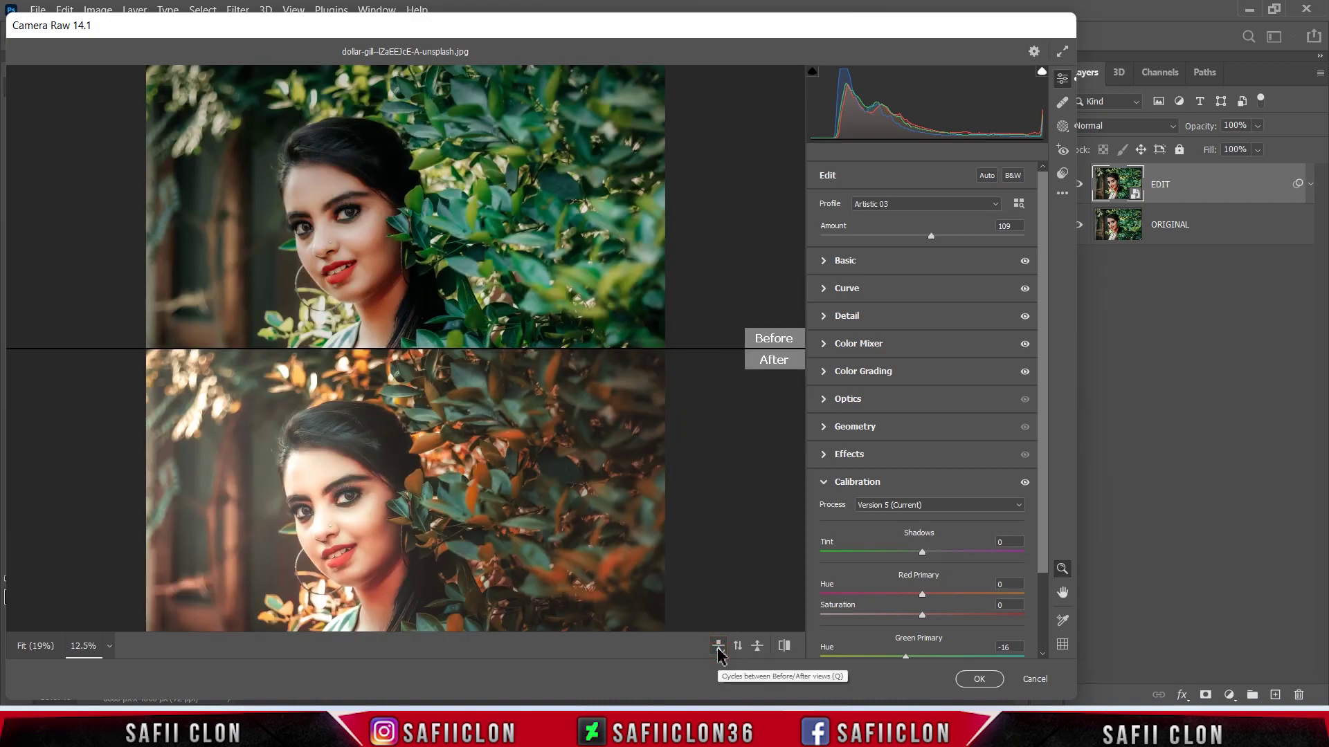
left_click(718, 646)
left_click(718, 646)
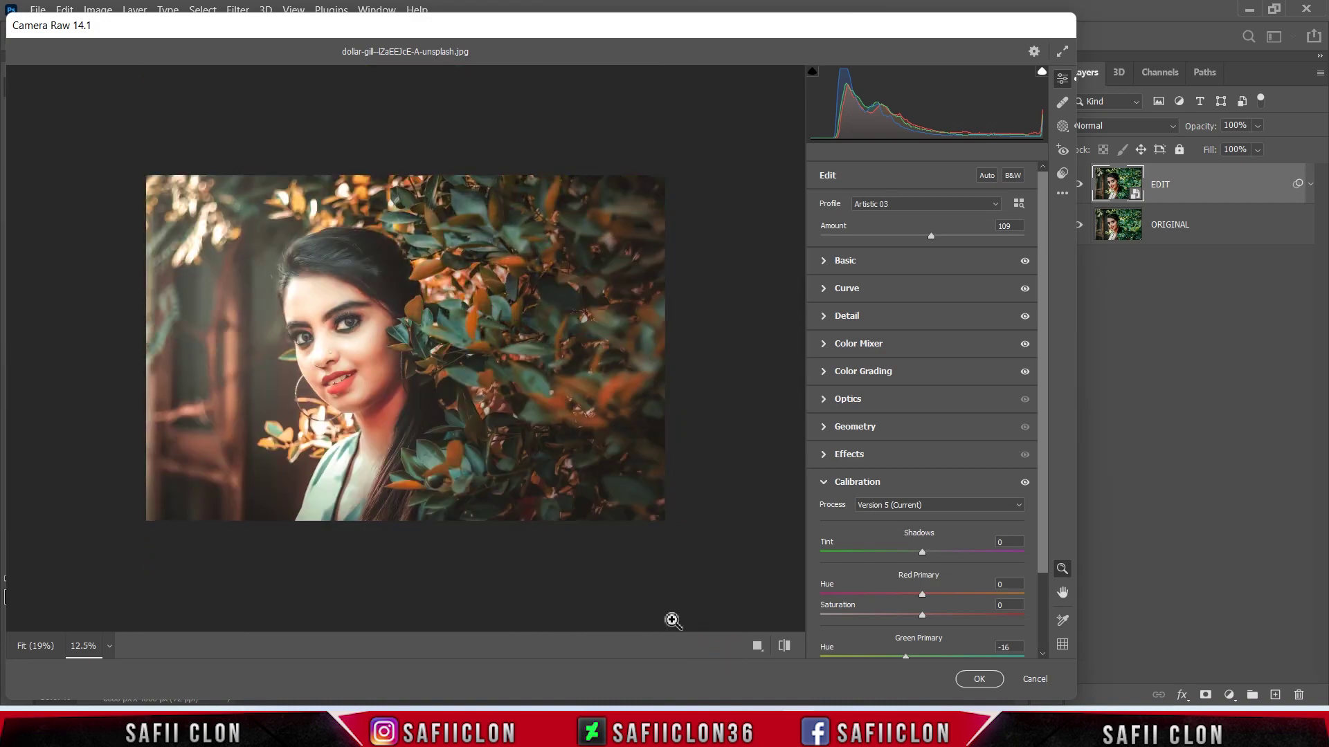
left_click(977, 679)
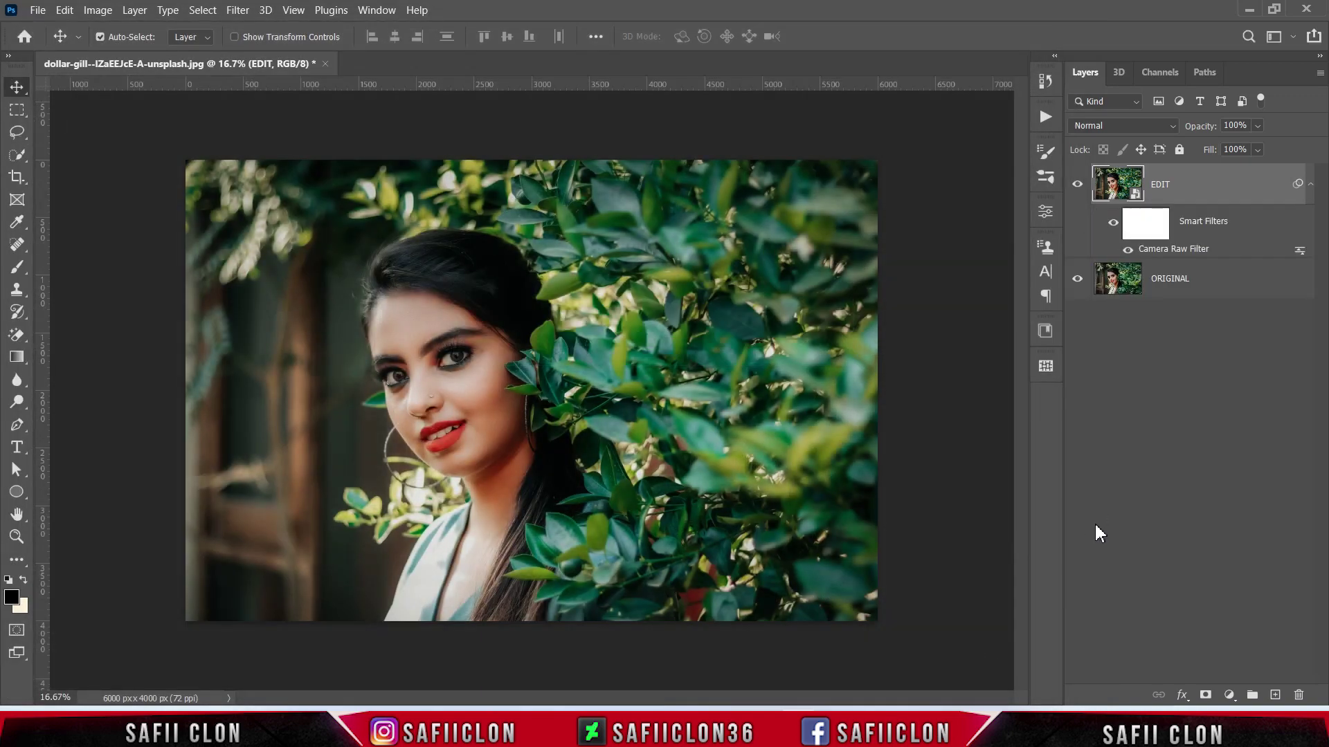
key("ctrl+minus")
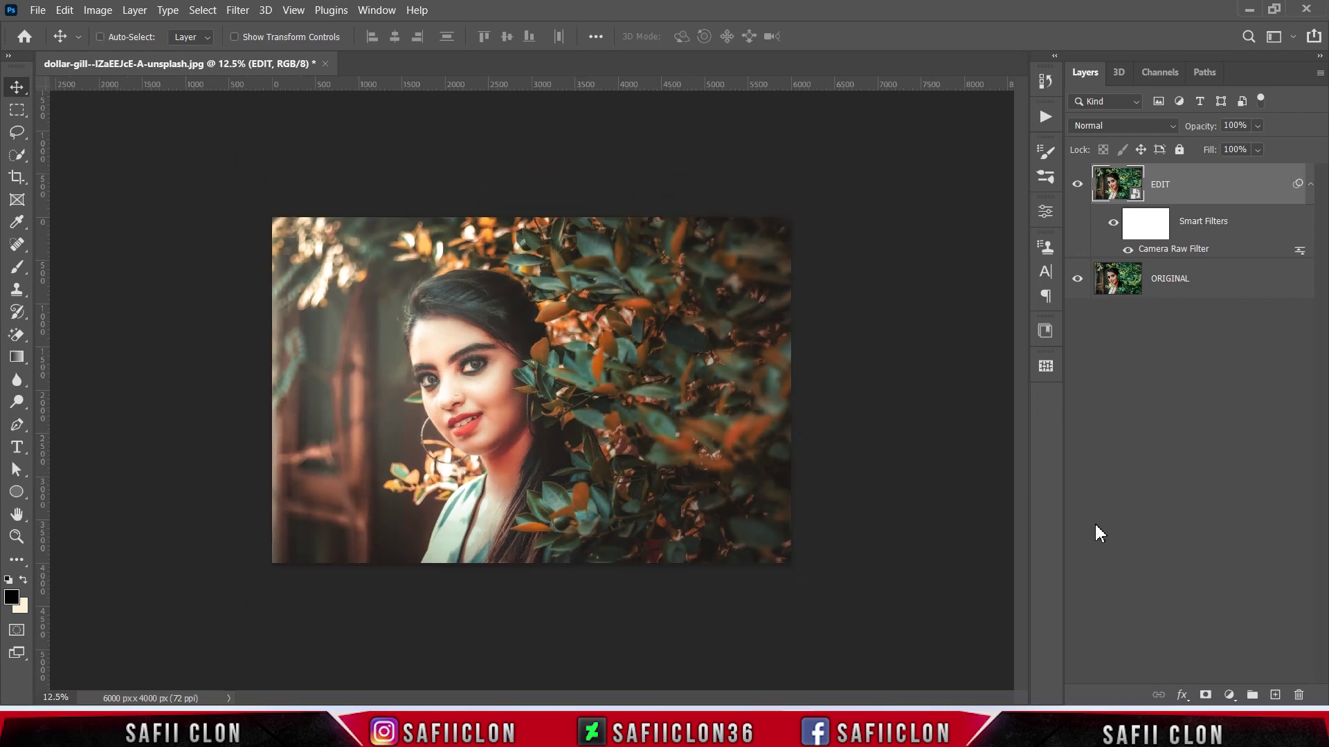
key("ctrl+plus")
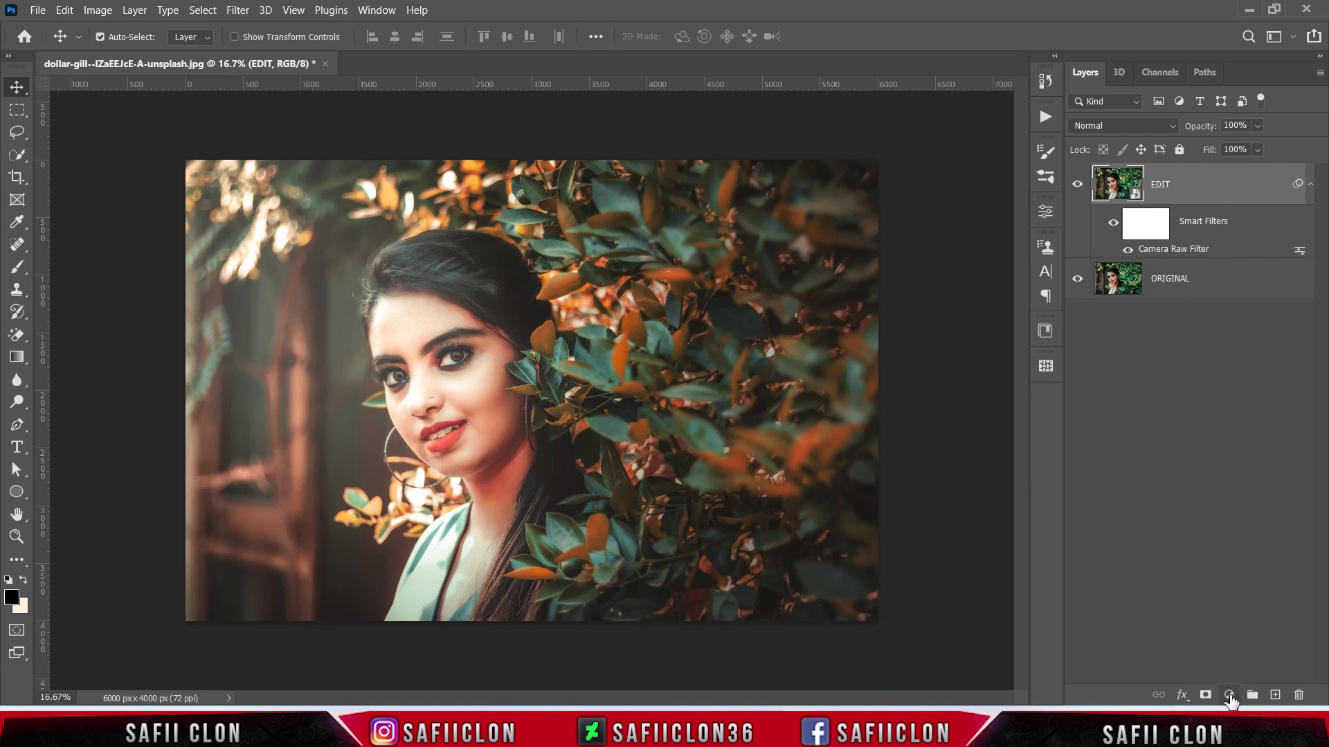
Add a Curves adjustment layer, lowering the white point and raising the black point.
left_click(1229, 695)
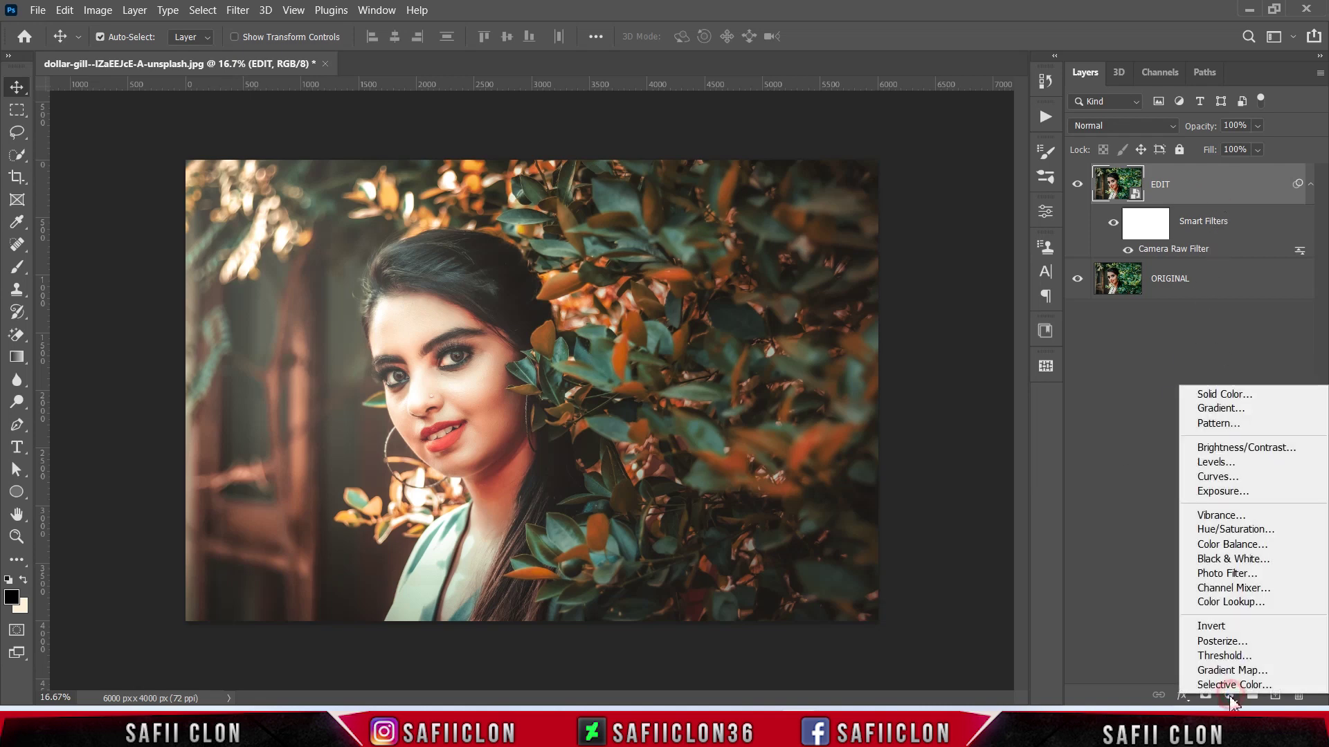
left_click(1217, 476)
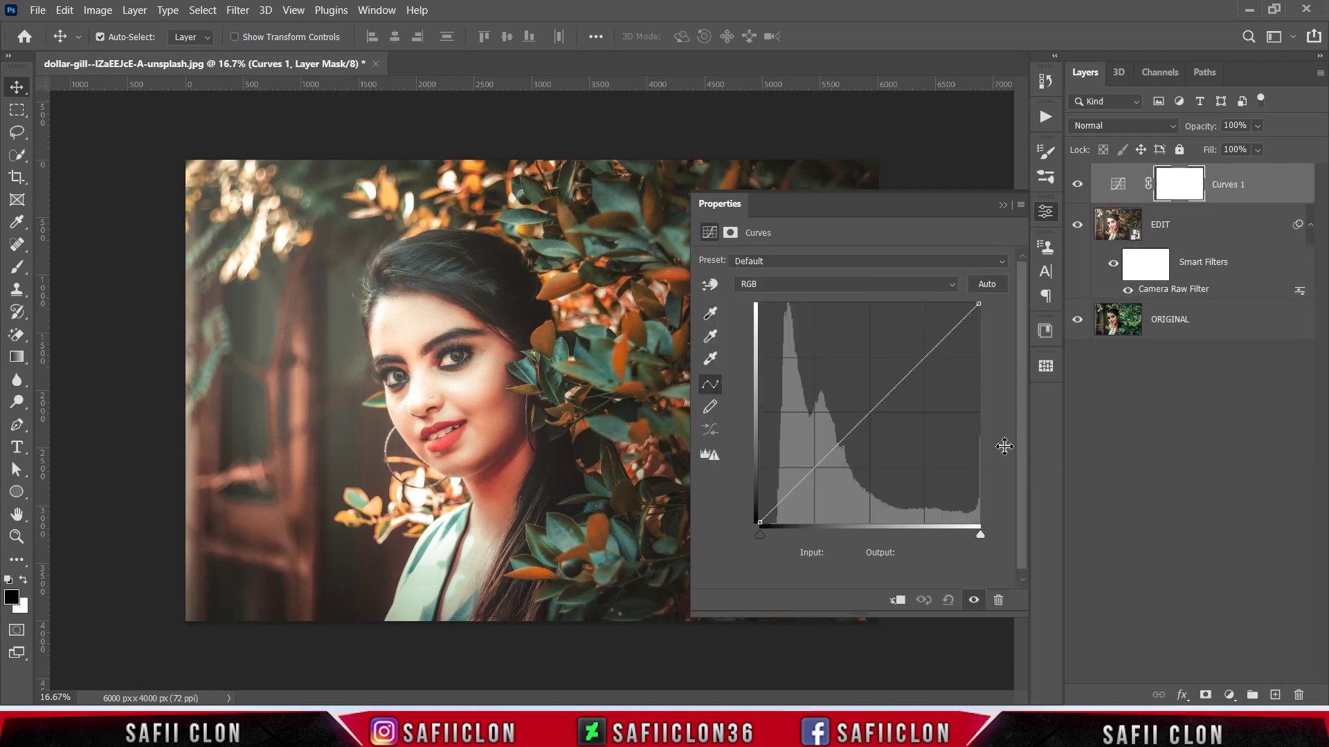
left_click_drag(978, 302, 1010, 367)
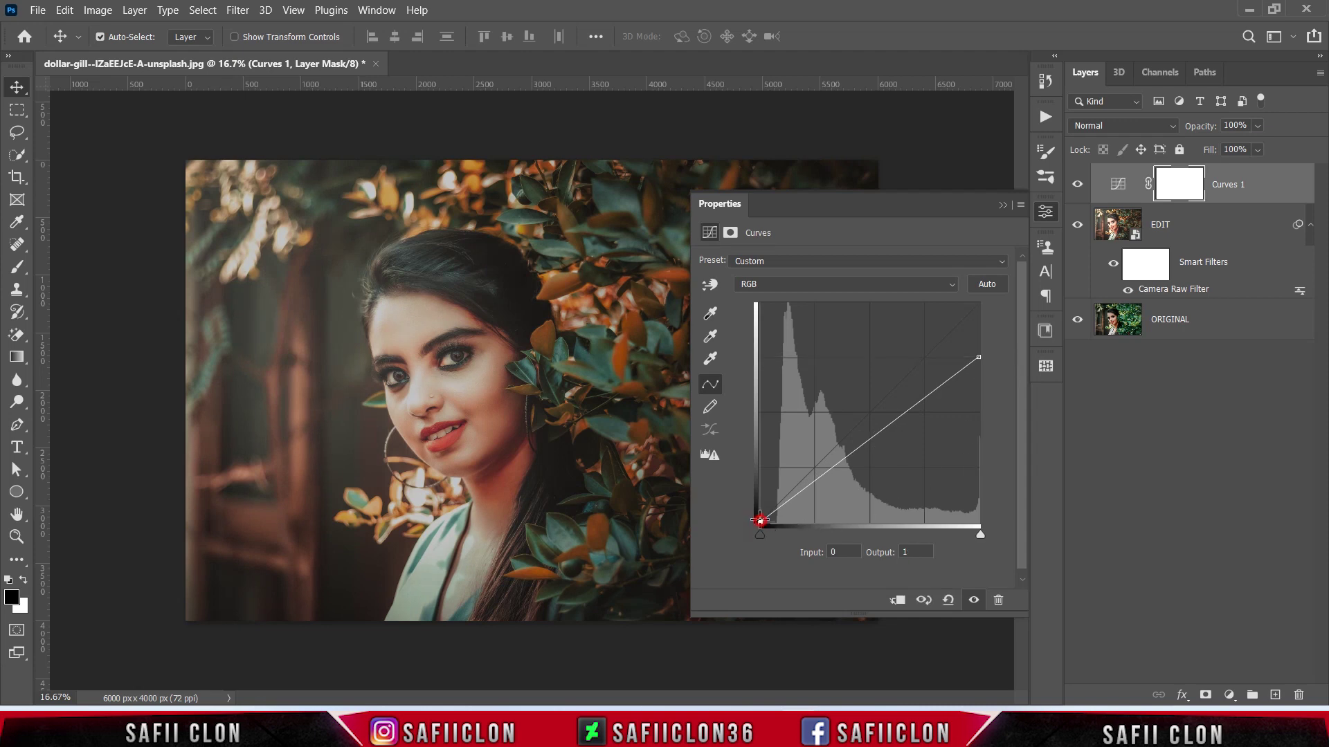
left_click_drag(764, 524, 759, 513)
Pull the curve's midtones down with a single midtone point.
left_click_drag(865, 441, 870, 450)
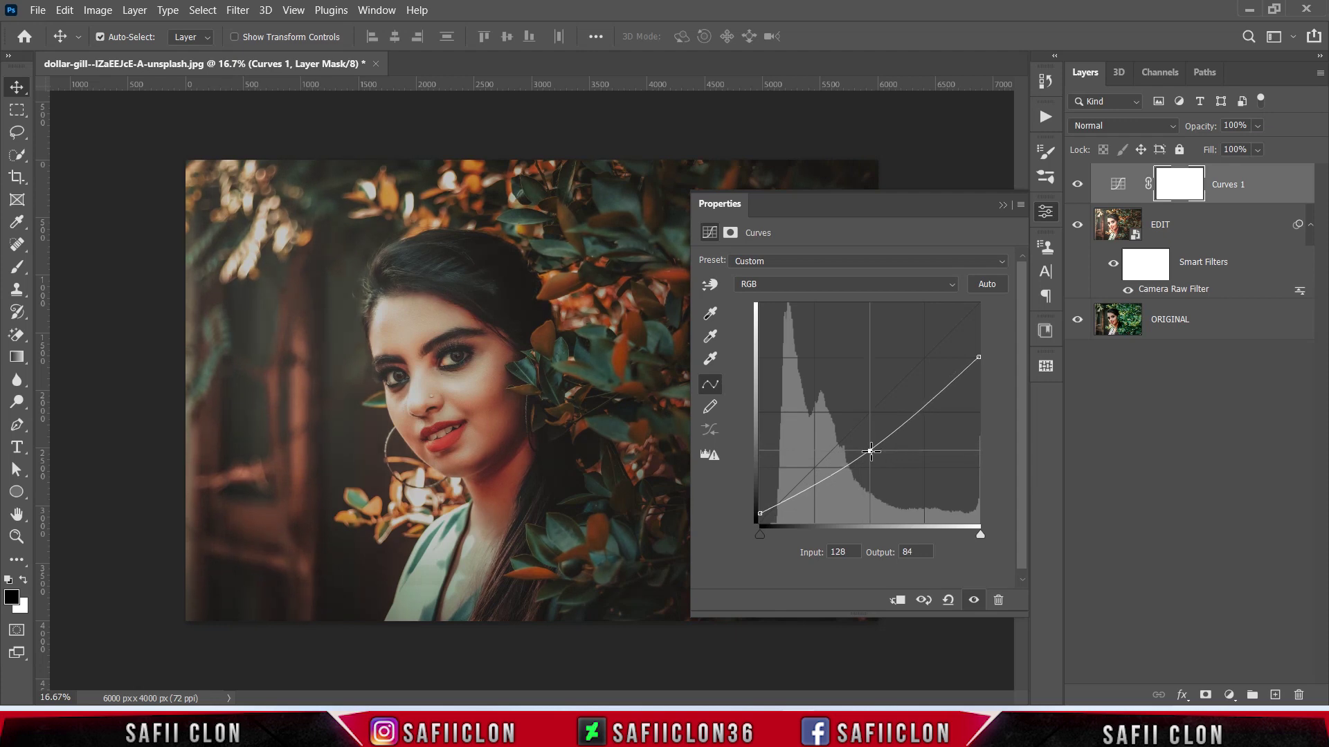
left_click_drag(924, 407, 925, 411)
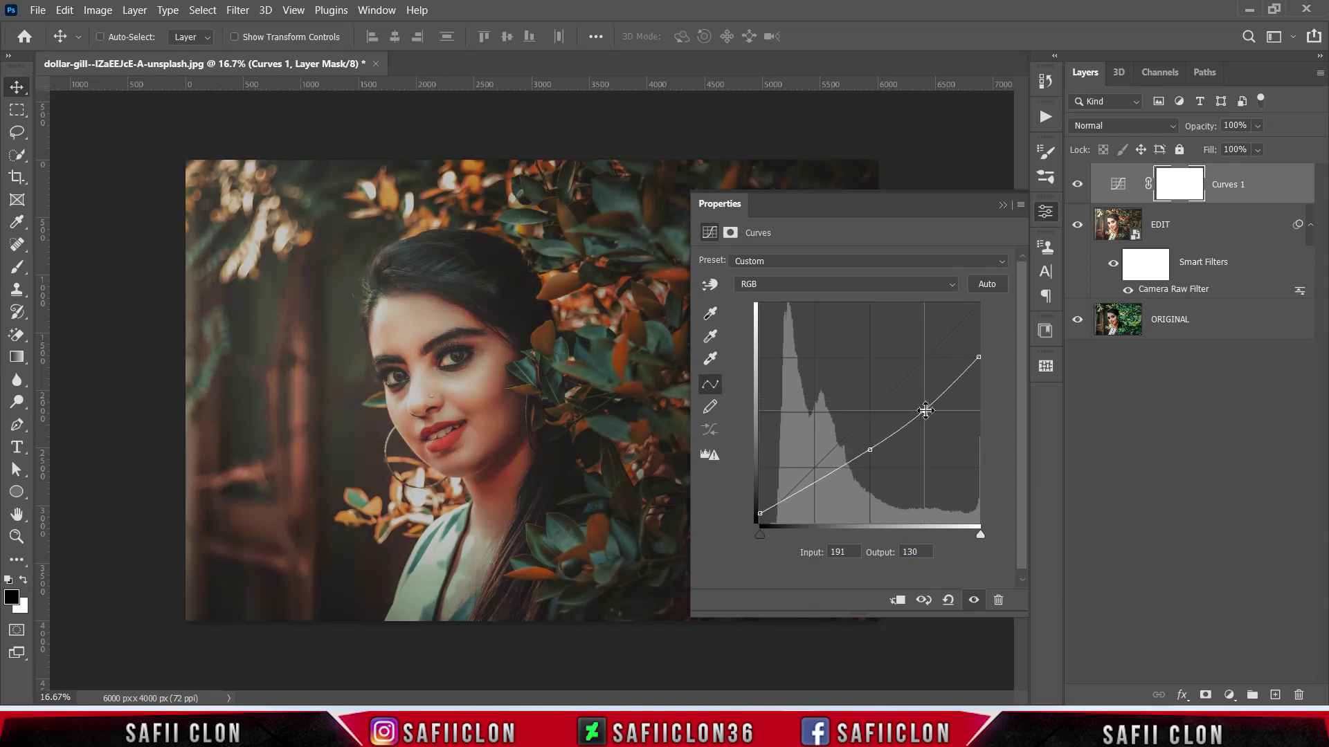
left_click(925, 411, "ctrl")
left_click(870, 450)
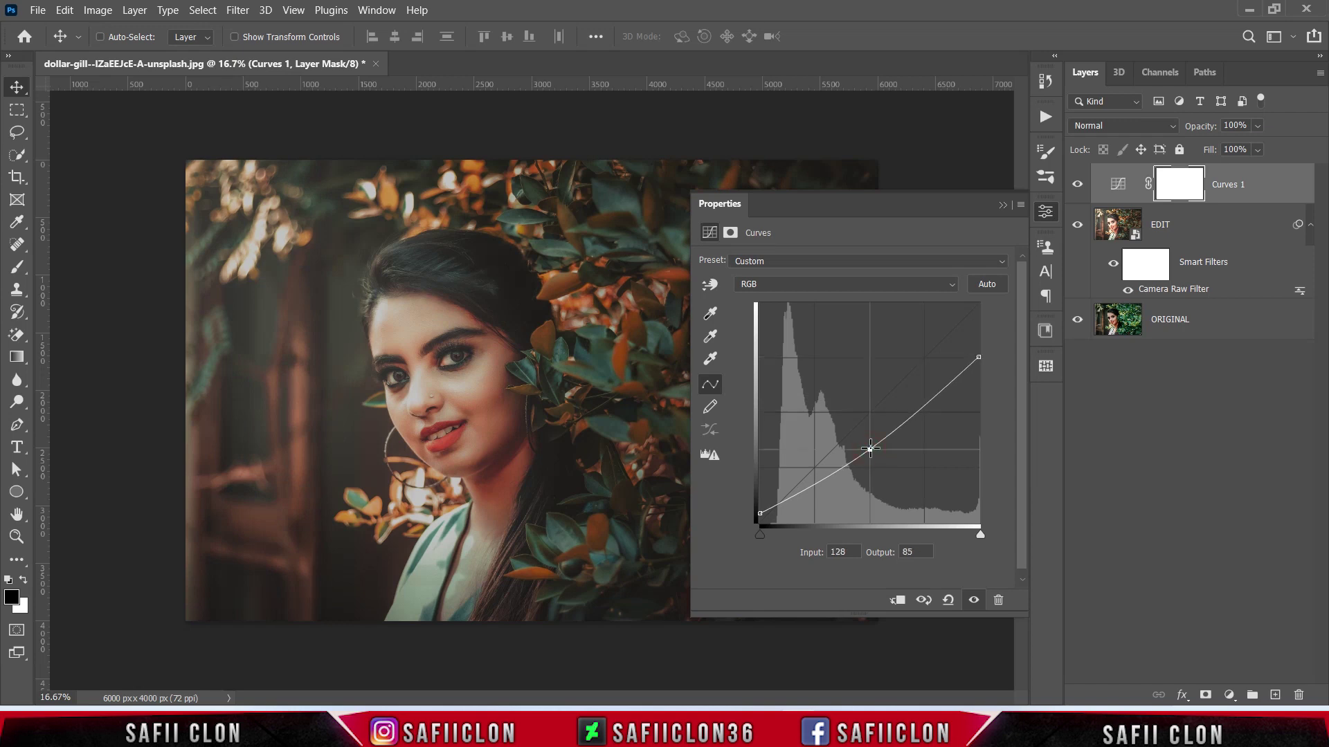
left_click_drag(872, 449, 873, 451)
Invert the Curves 1 mask to black so the darkening is hidden.
left_click(1003, 207)
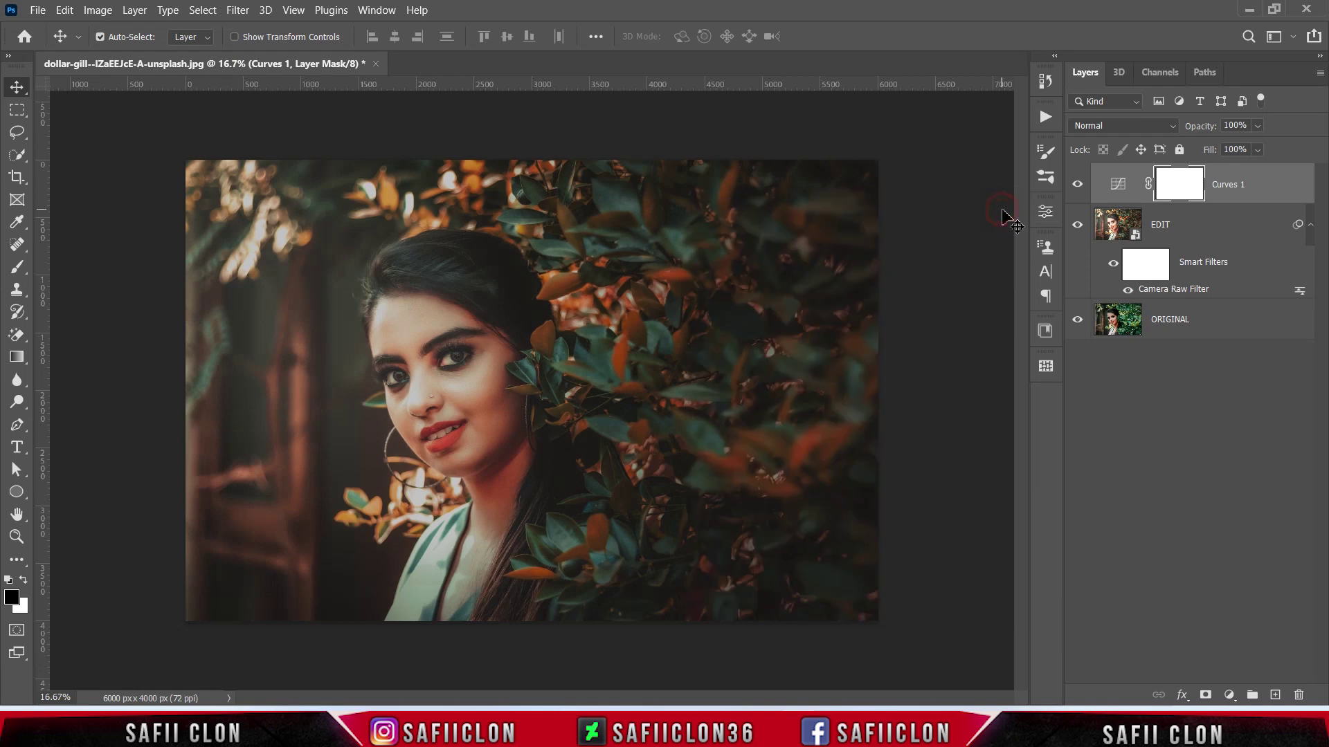
left_click(1179, 186)
key("ctrl+i")
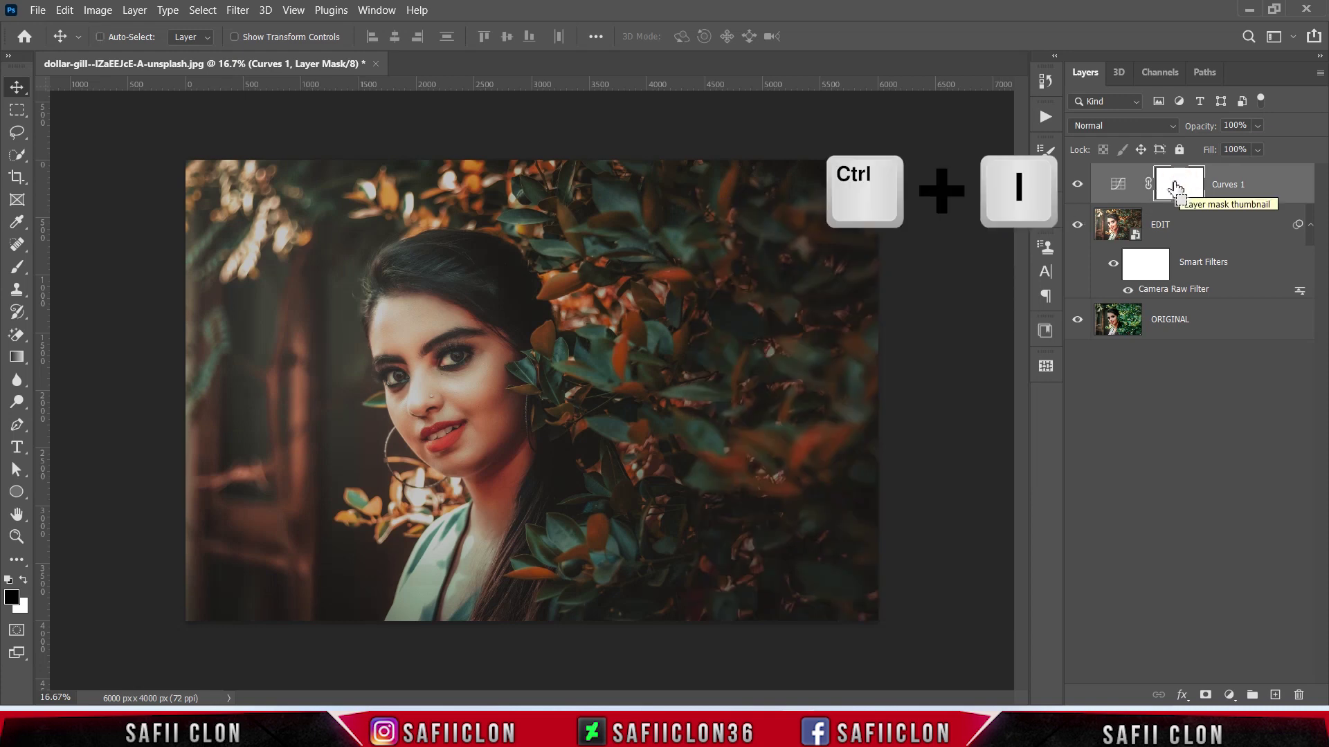
key("ctrl+i")
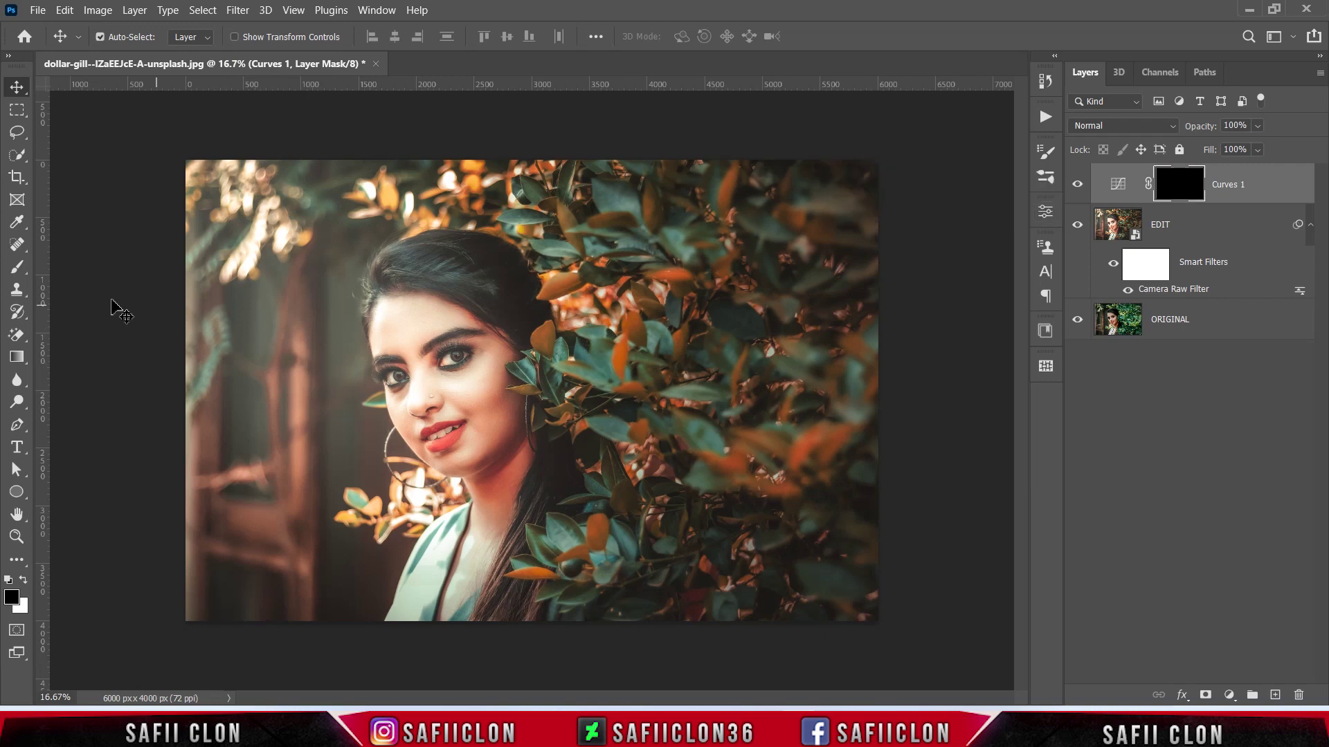
Switch to the Brush tool with a soft round tip.
left_click(25, 275)
left_click(82, 263)
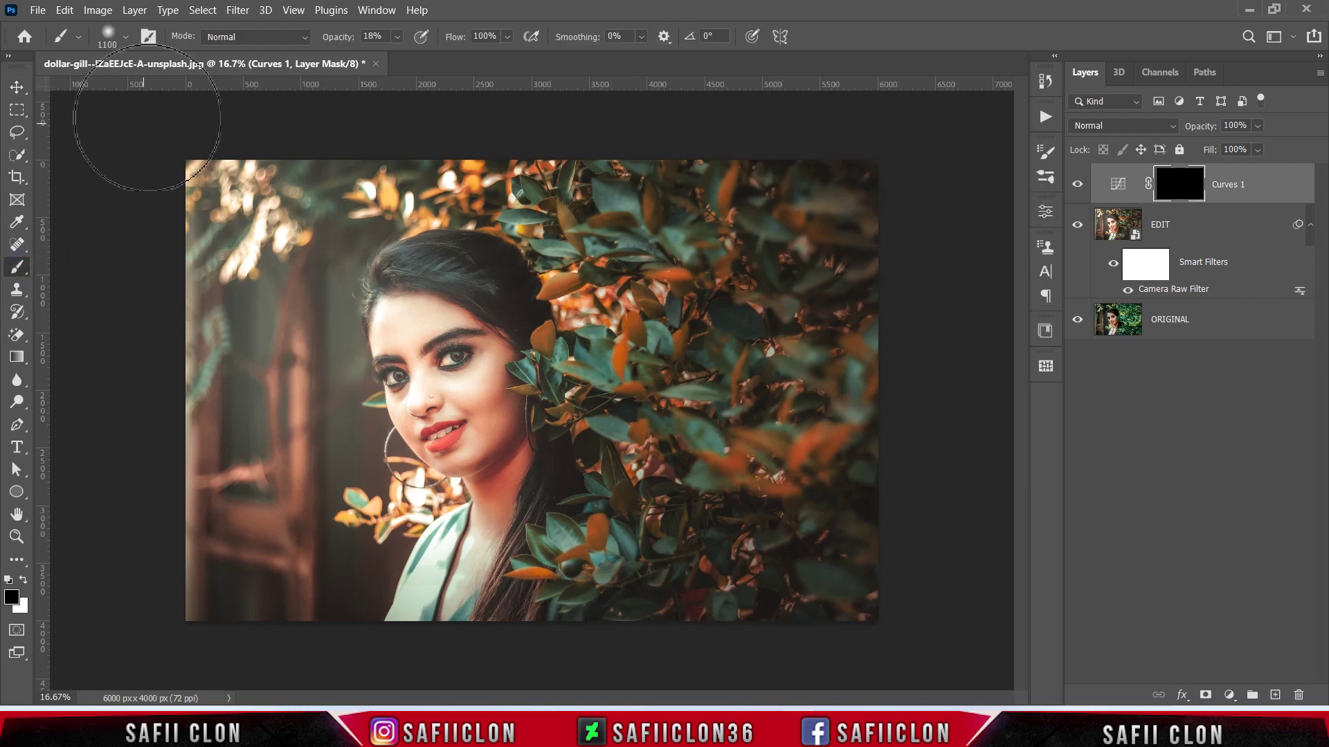
left_click(126, 38)
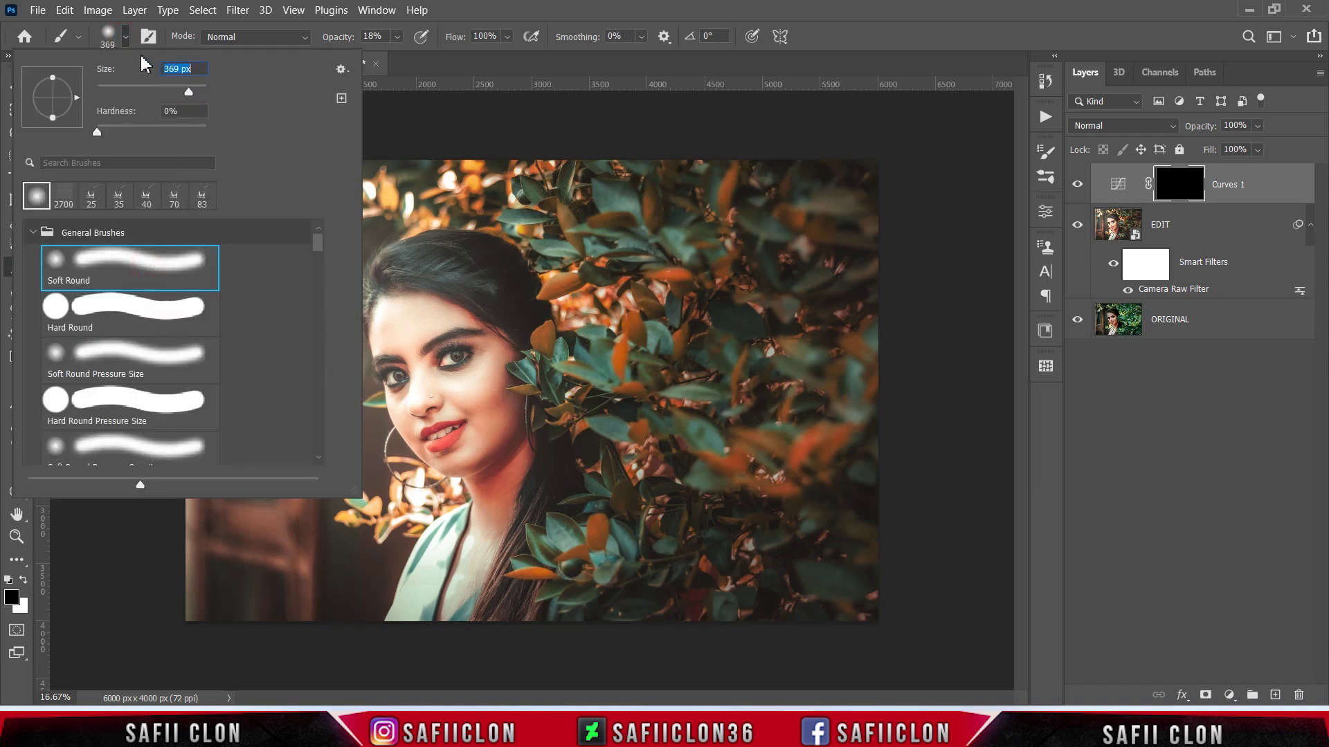
left_click(127, 39)
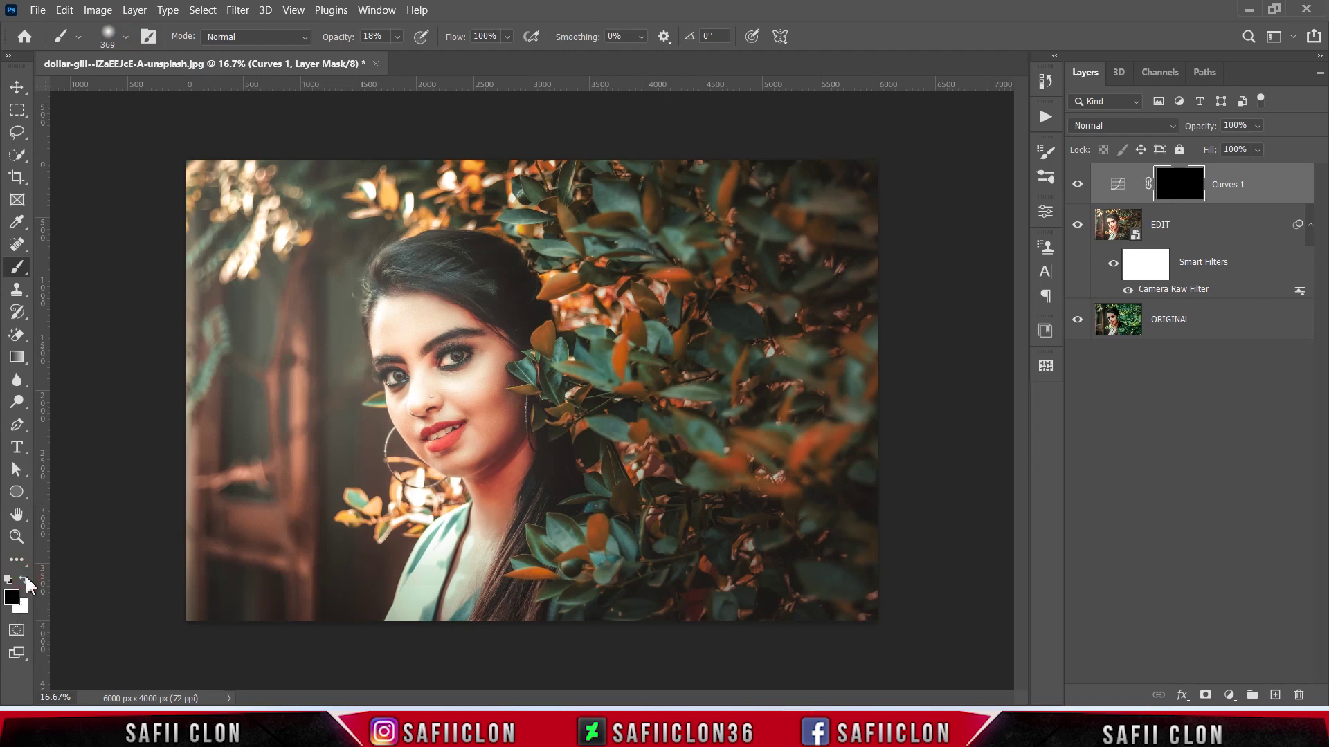
Paint the darkening onto the right-hand foliage and the leaves beside the face at 10% opacity.
key("bracketright")
key("bracketright")
key("bracketright")
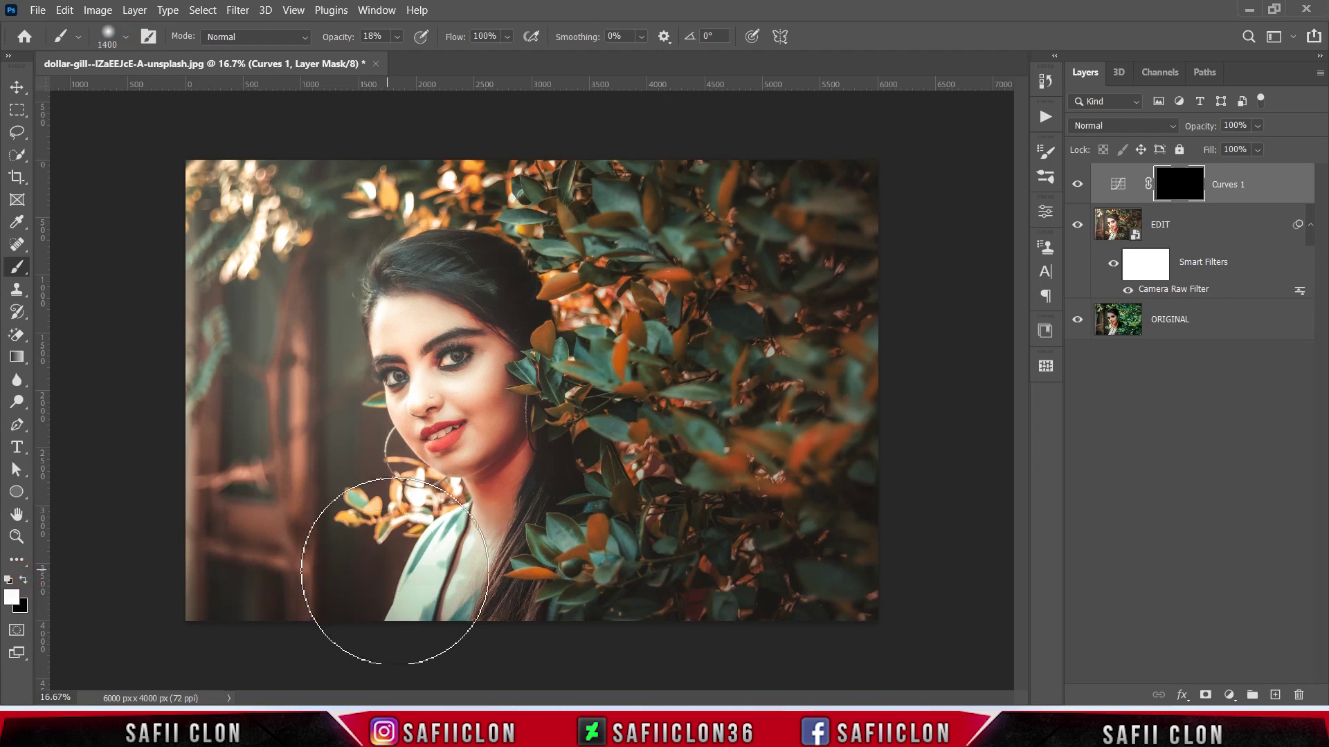
left_click_drag(509, 600, 612, 219)
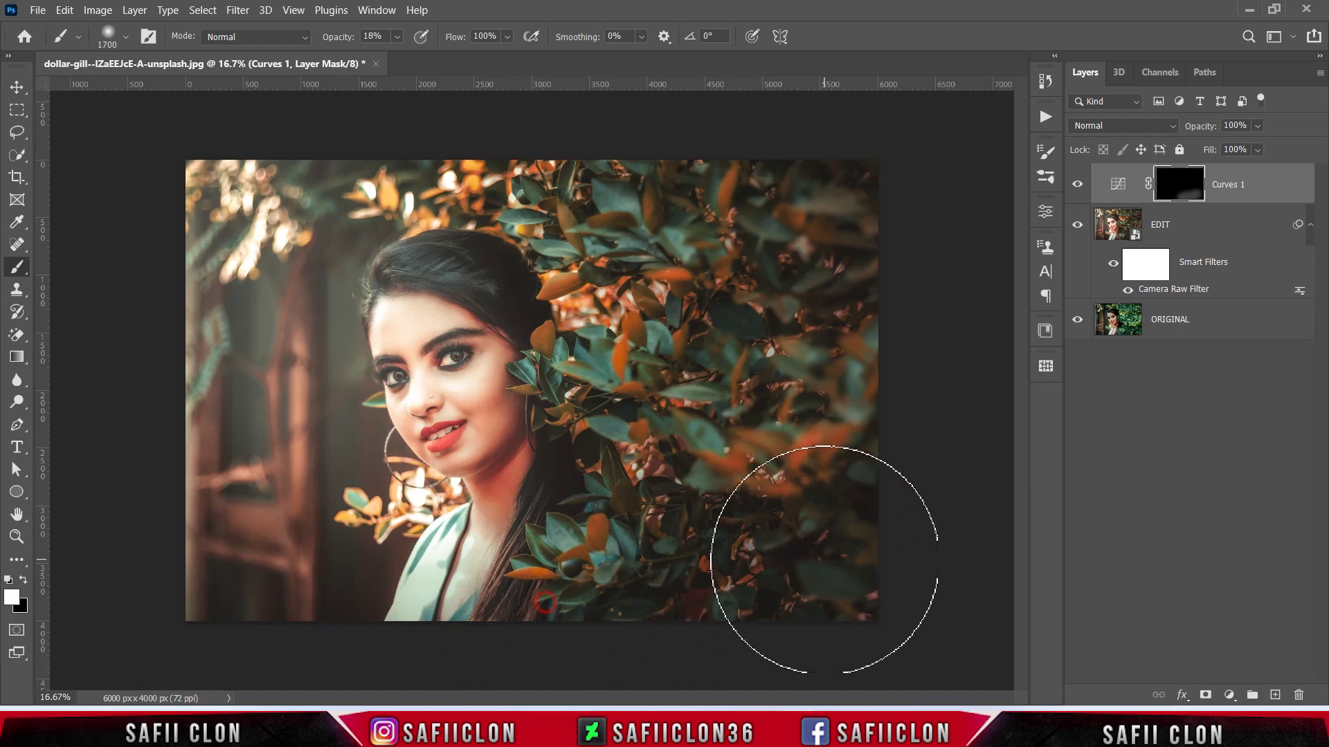
key("bracketright")
key("bracketright")
key("bracketright")
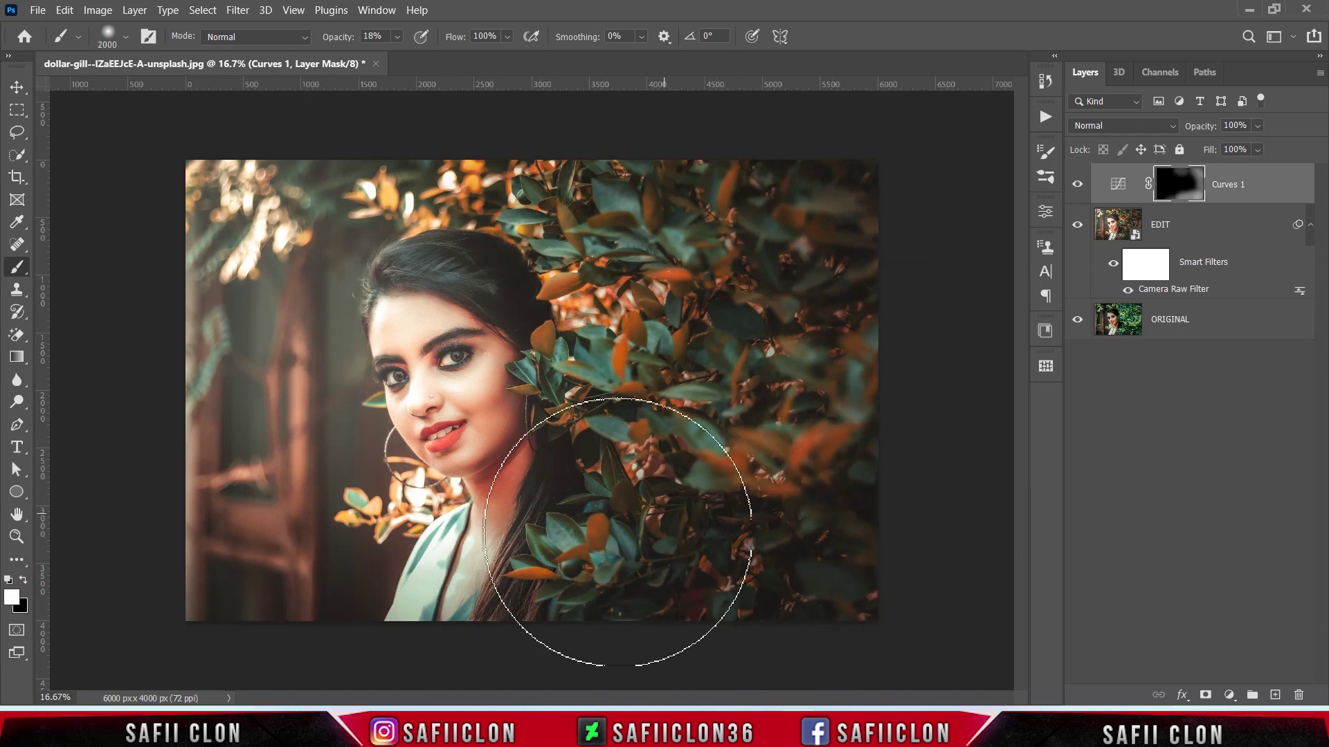
left_click(397, 36)
left_click_drag(397, 60, 399, 59)
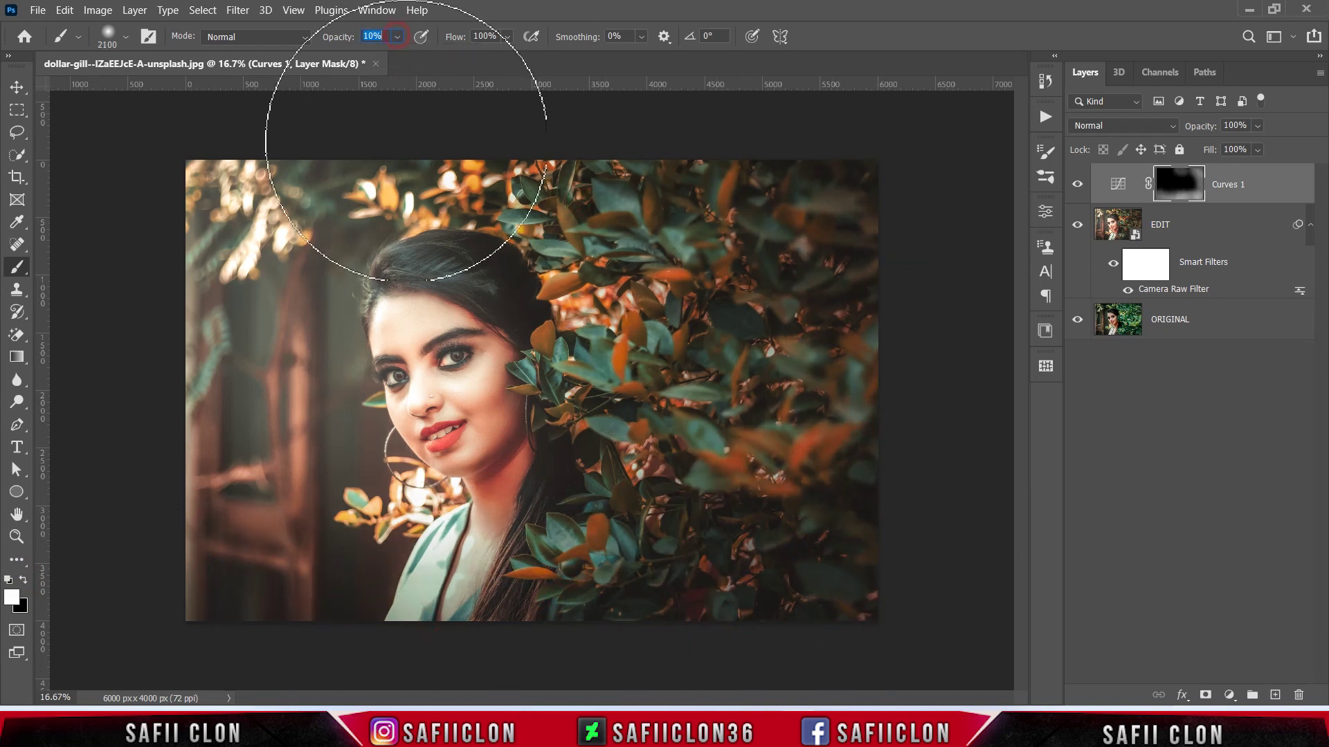
key("bracketleft")
key("bracketleft")
key("bracketleft")
key("bracketright")
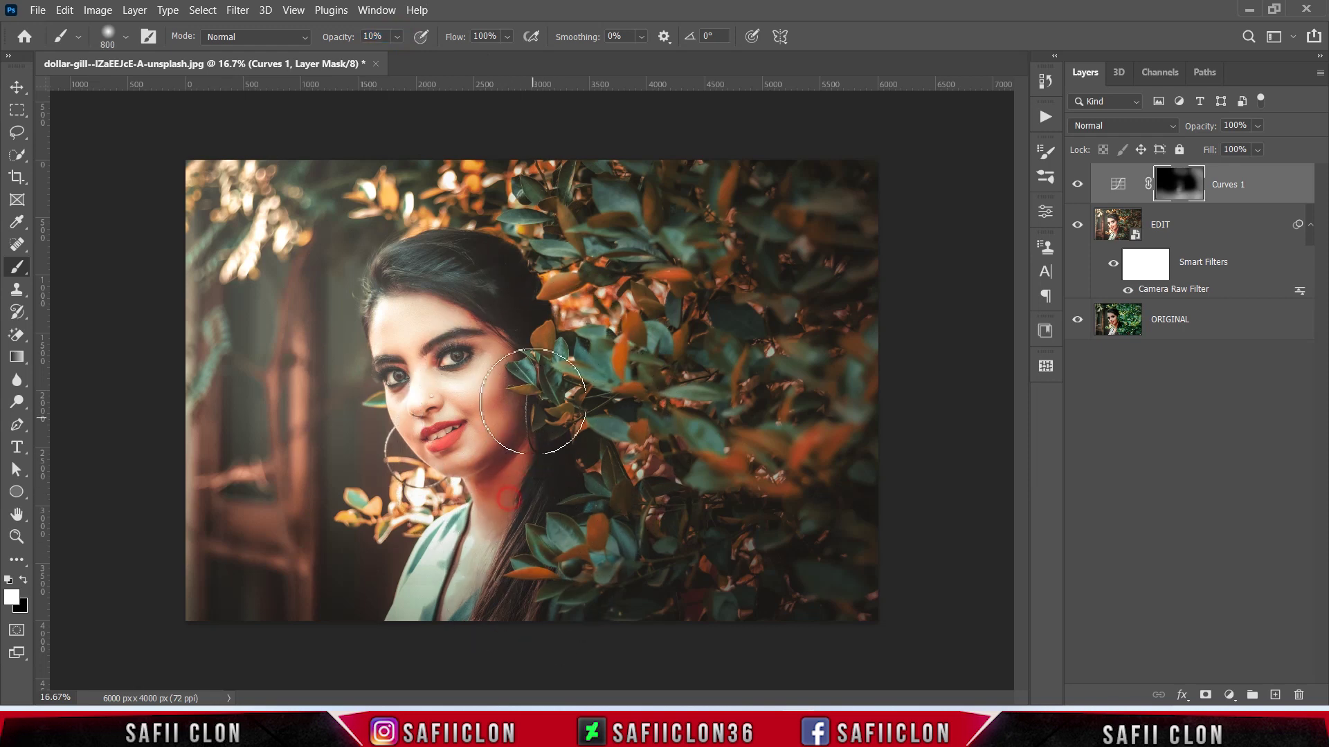
left_click_drag(505, 484, 446, 269)
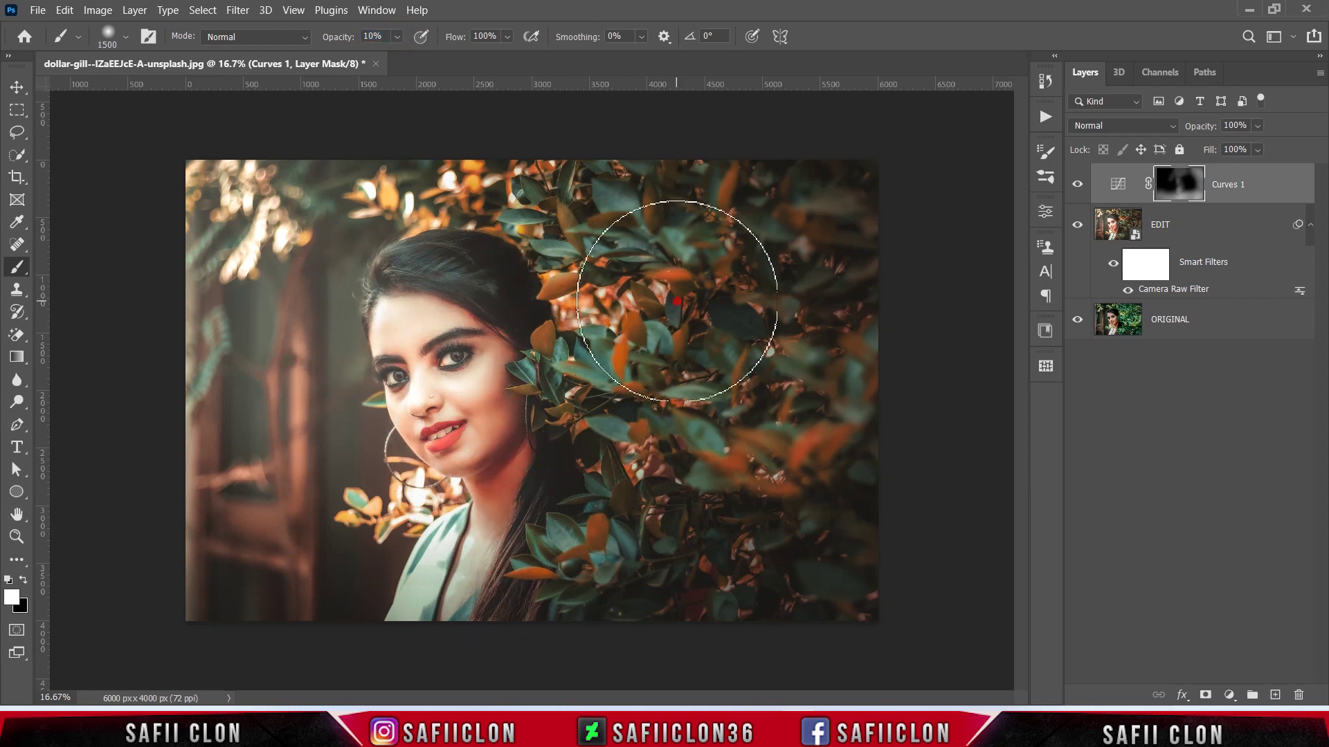
Paint darkening along the photo's lower edges and toggle Curves 1 to compare.
key("bracketright")
key("bracketright")
key("bracketright")
mouse_move(334, 181)
left_mouse_down()
mouse_move(780, 626)
mouse_move(732, 577)
left_mouse_up()
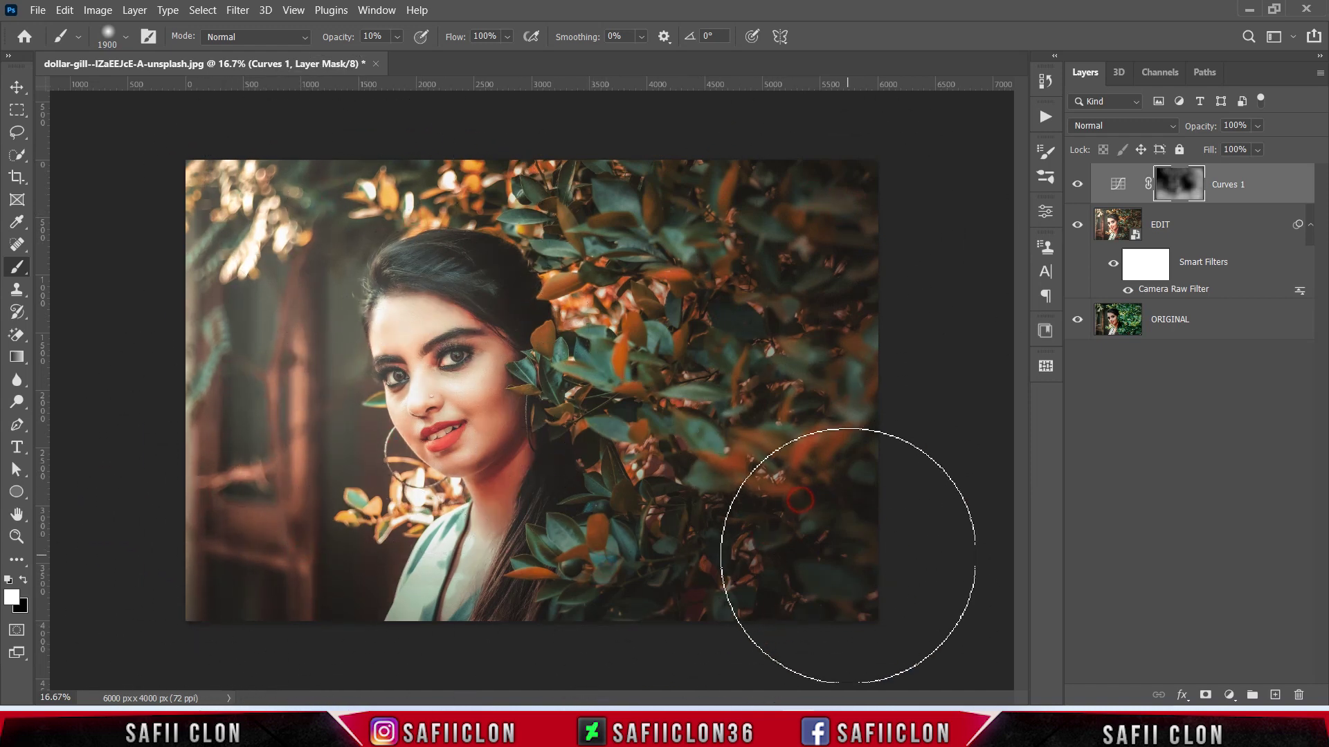
left_click(1078, 187)
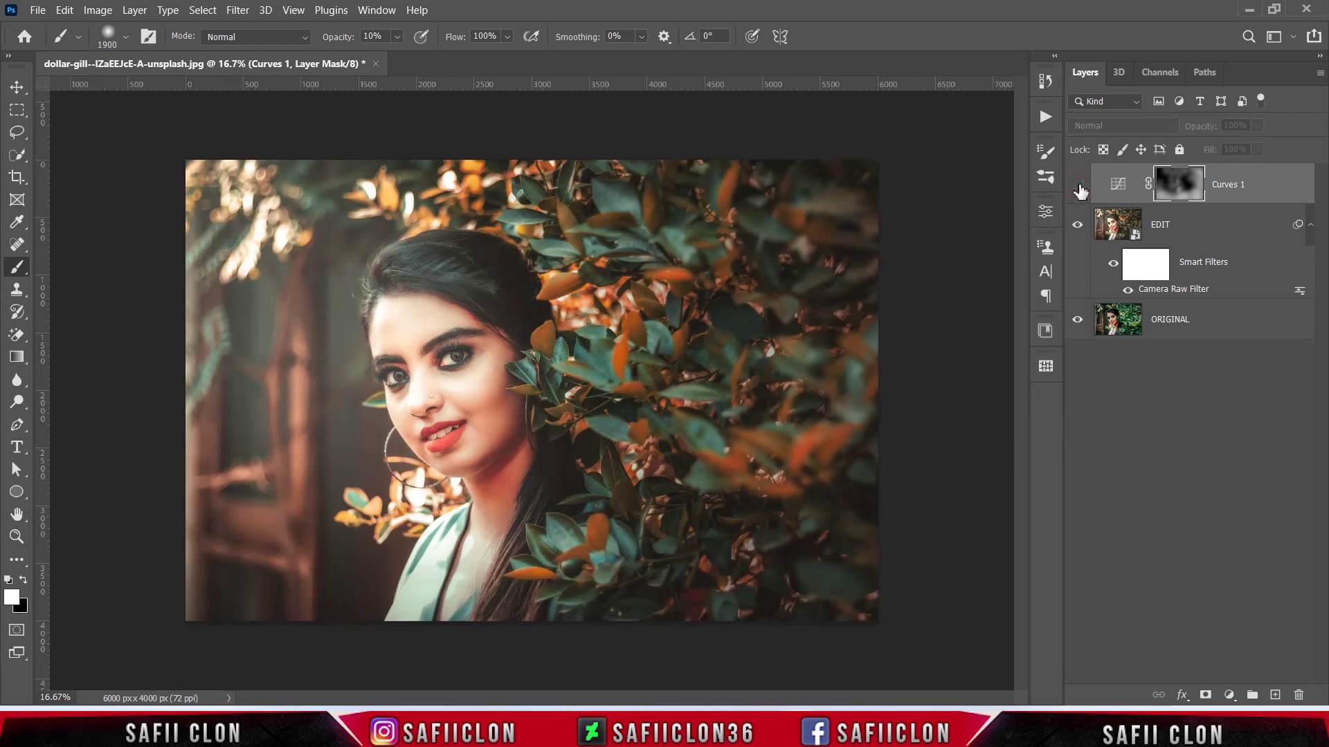
left_click(1078, 186)
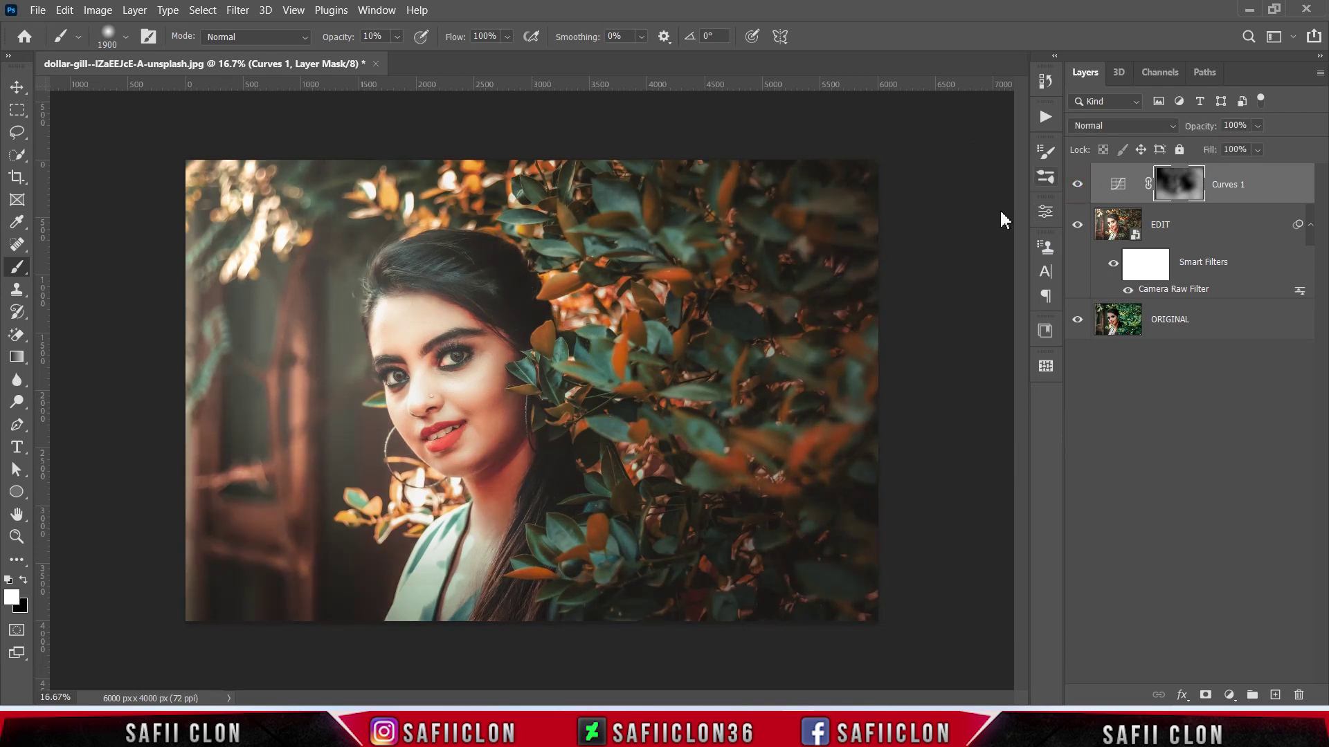
key("ctrl+minus")
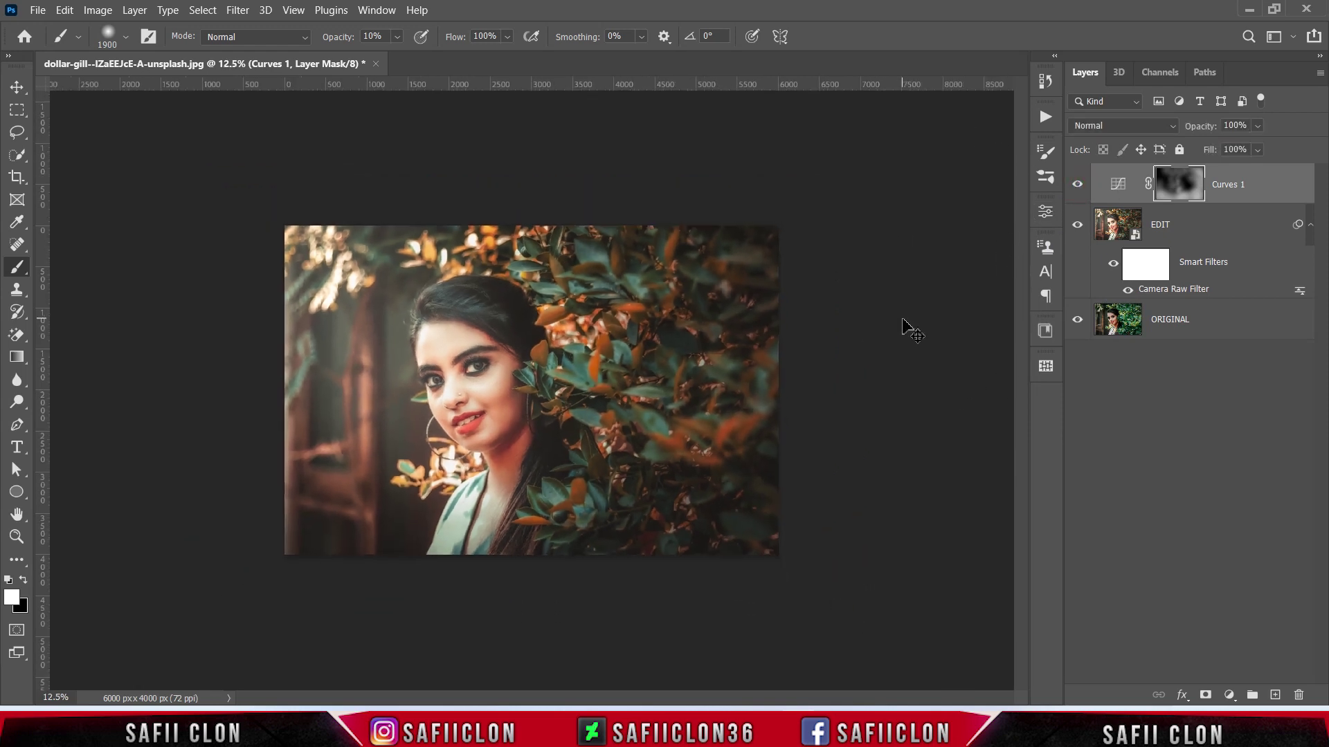
key("ctrl+minus")
key("ctrl+plus")
key("ctrl+plus")
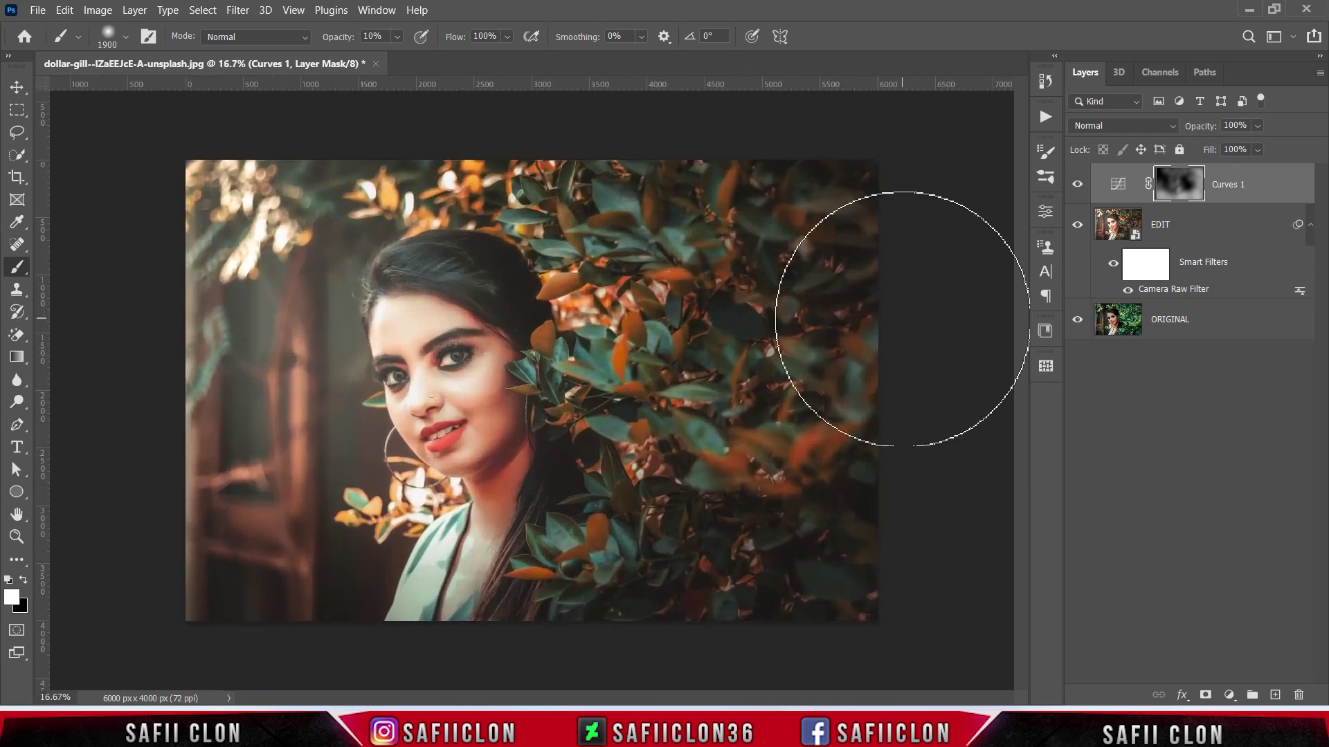
left_click(1253, 185)
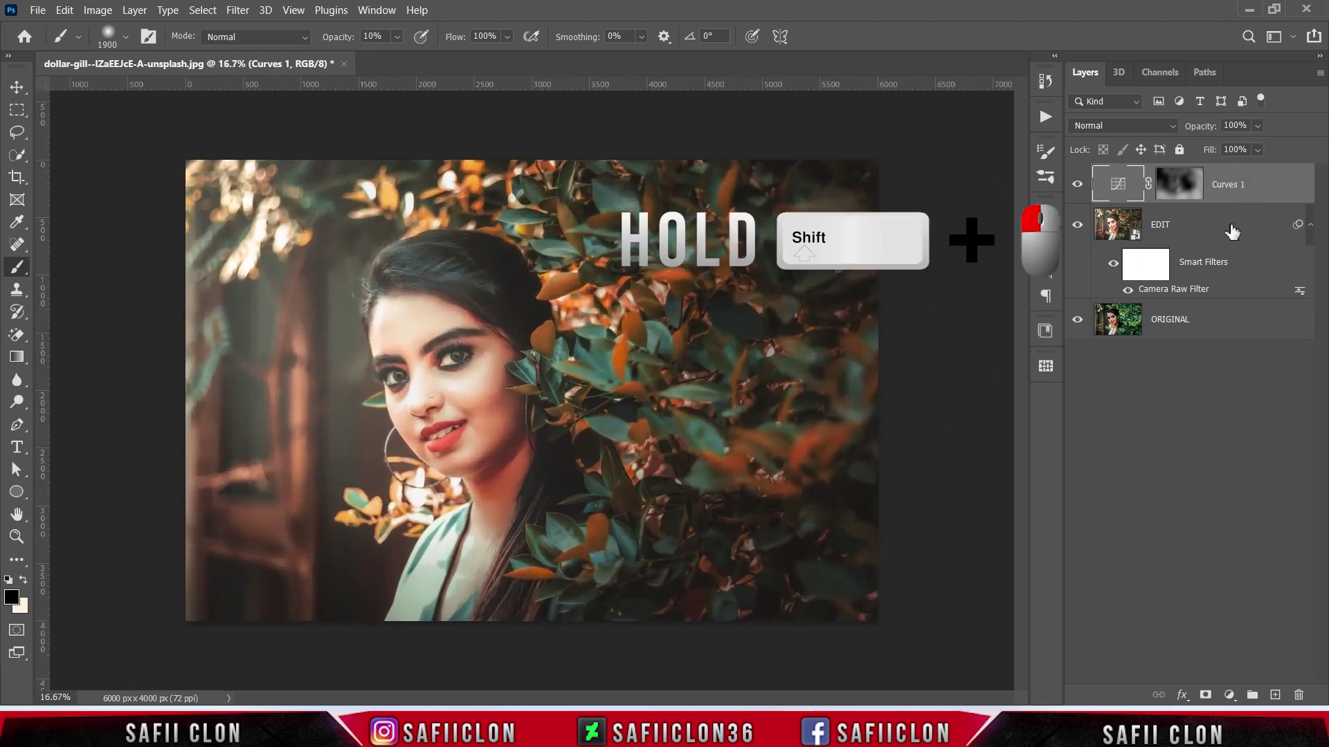
Group EDIT and Curves 1 into a group named EDIT, then toggle it to compare.
left_click(1225, 232, "shift")
right_click(1199, 234)
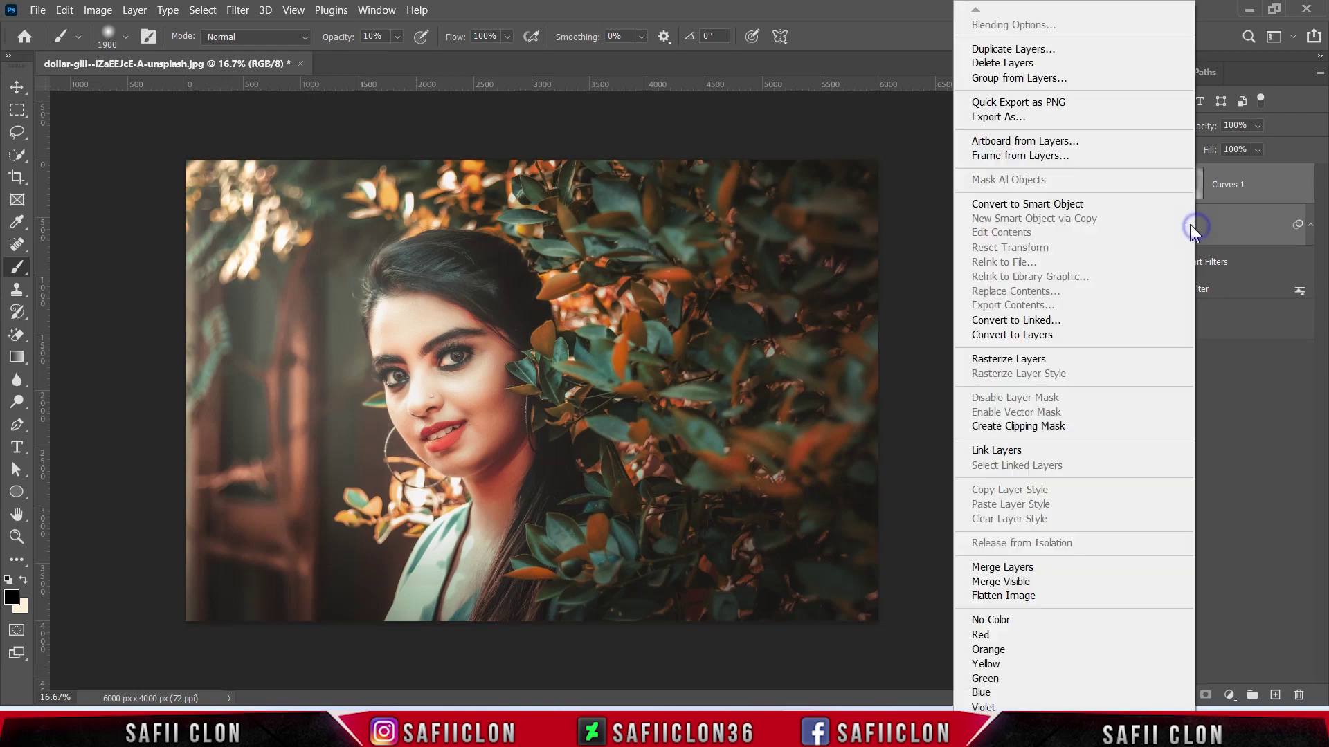
left_click(1011, 85)
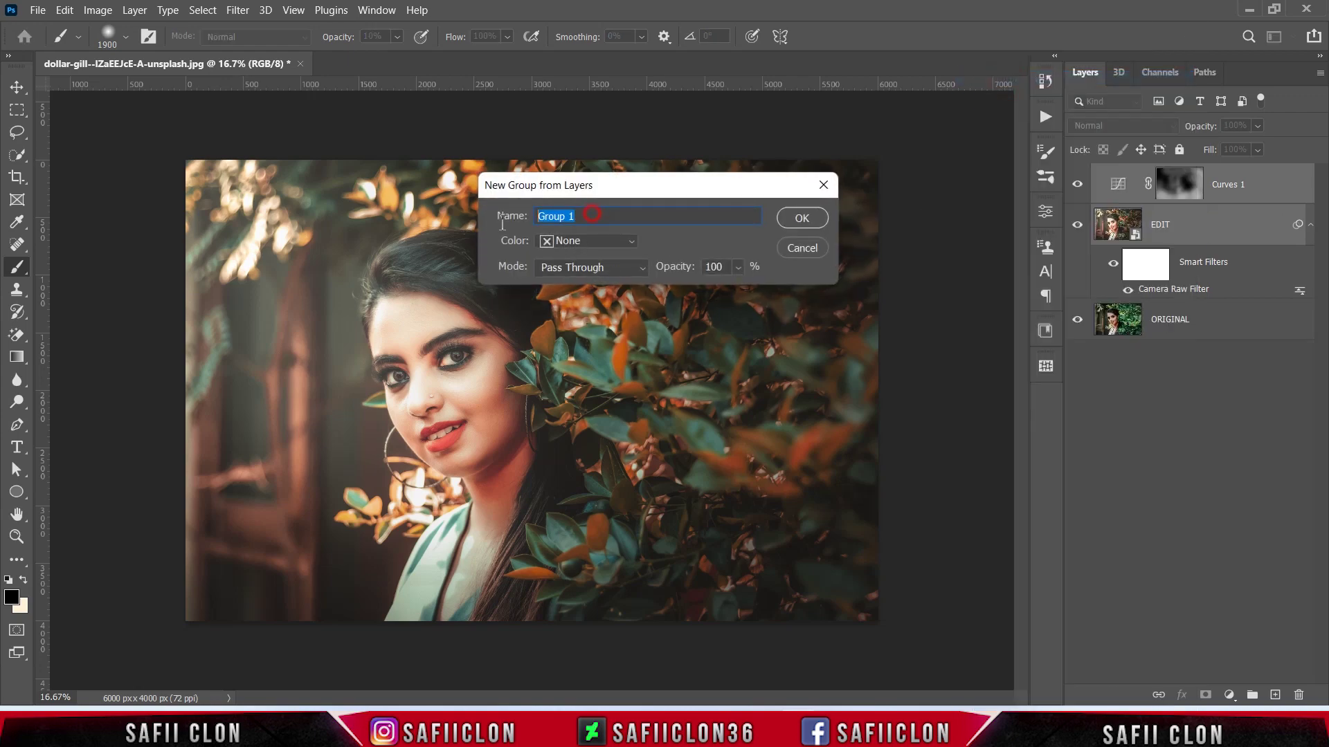
type("T")
left_click(804, 220)
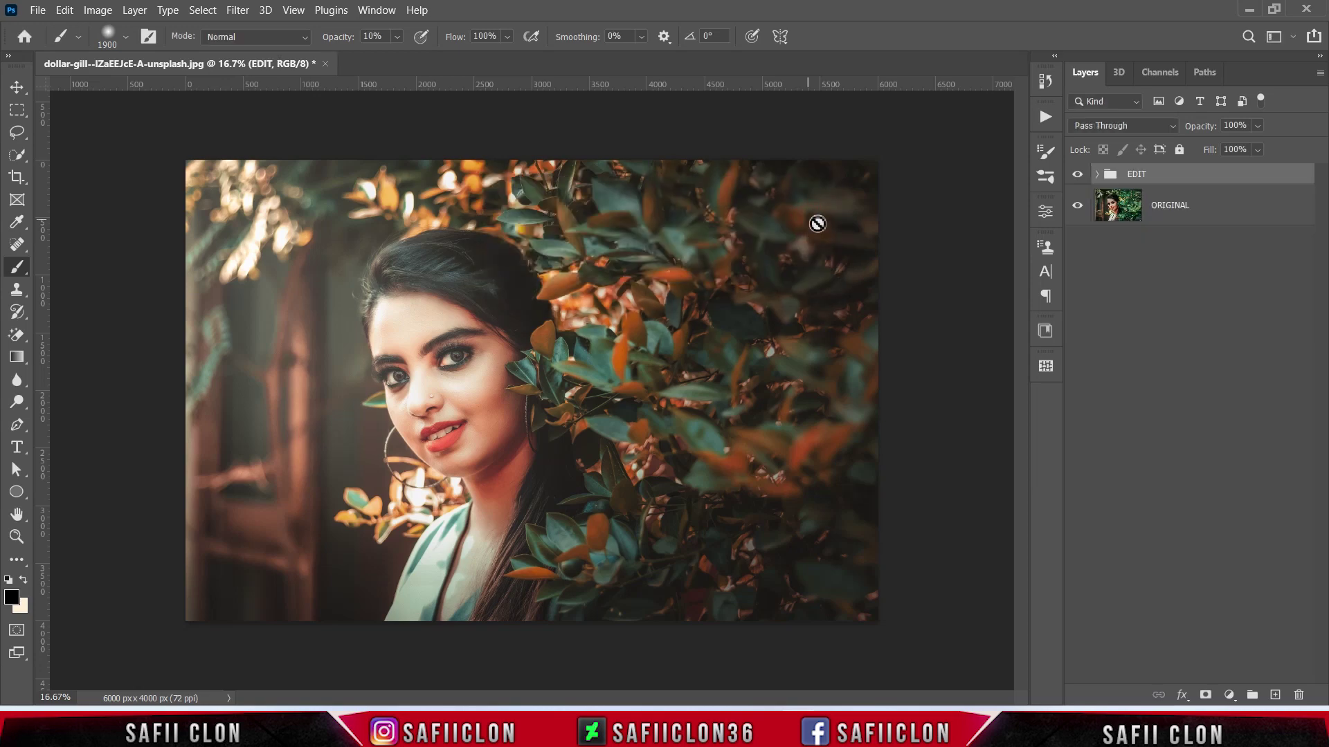
left_click(1078, 176)
left_click(1078, 175)
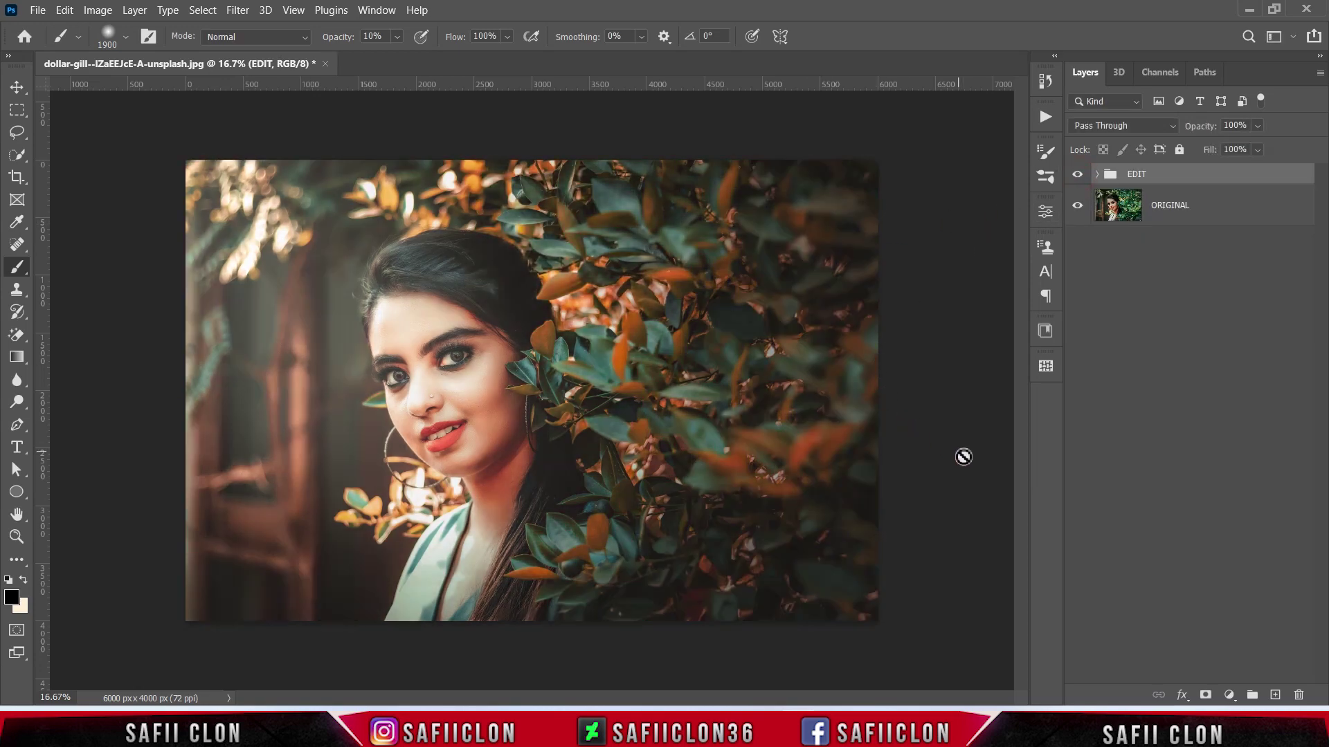